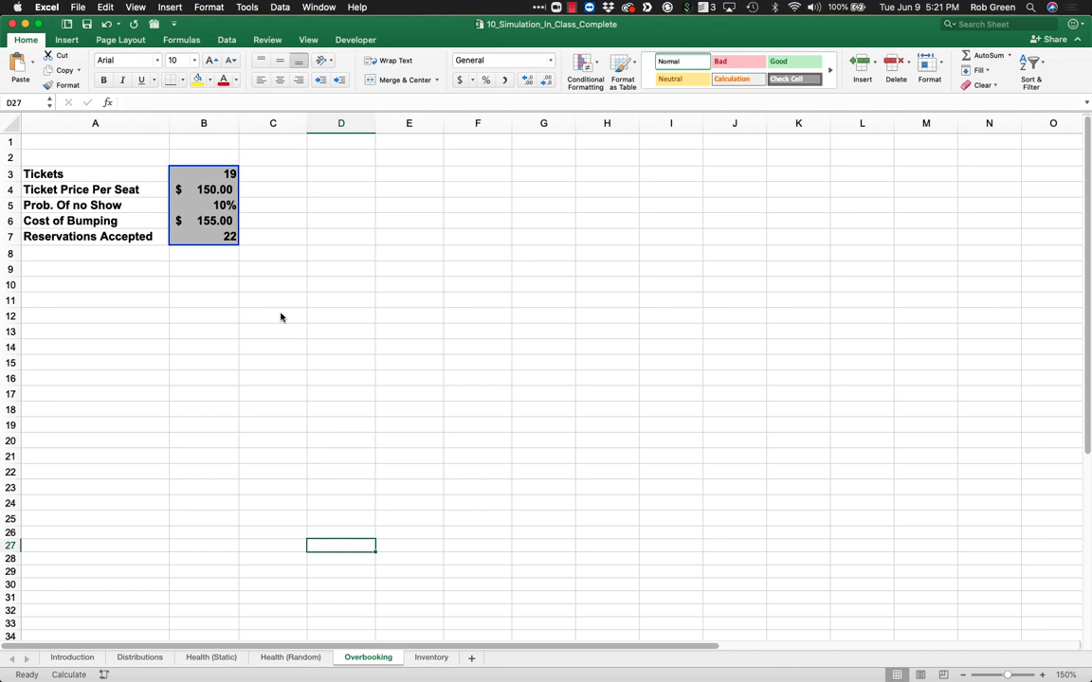
{"action": "left_click", "coordinate": [222, 269]}
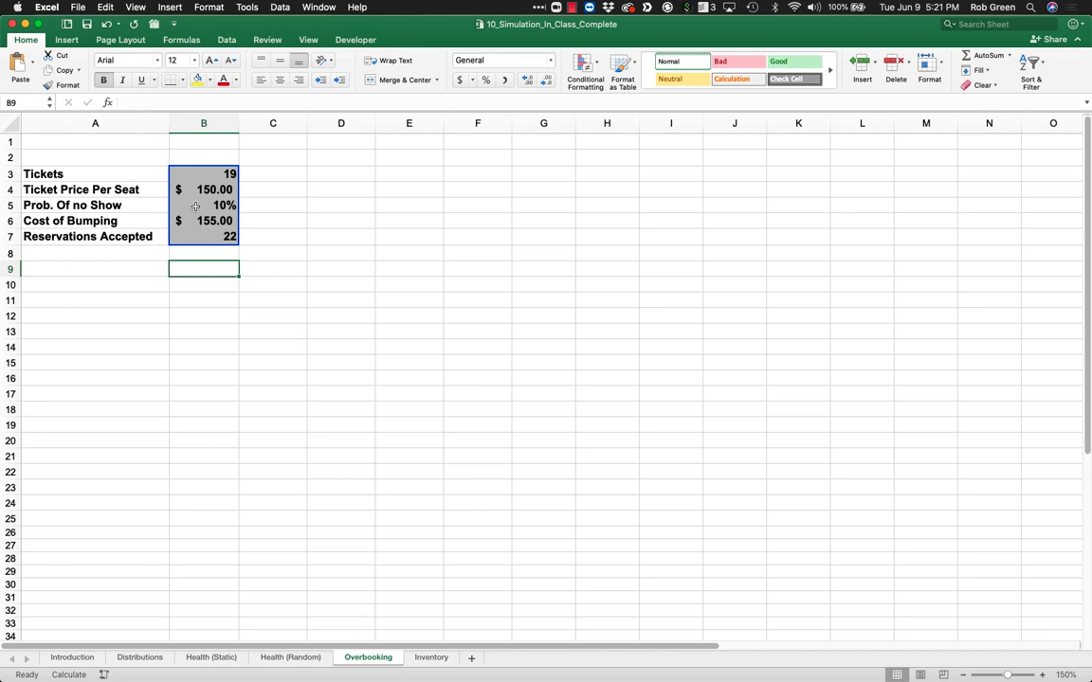
{"action": "left_click_drag", "start_coordinate": [159, 171], "coordinate": [222, 174]}
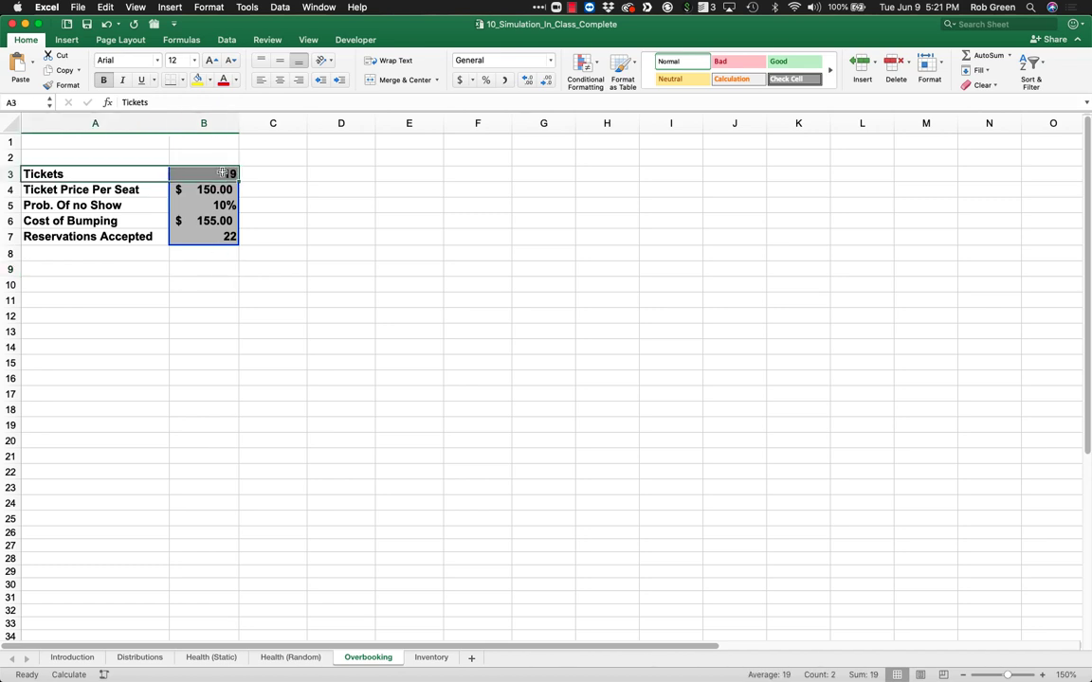
{"action": "left_click_drag", "start_coordinate": [144, 190], "coordinate": [209, 190]}
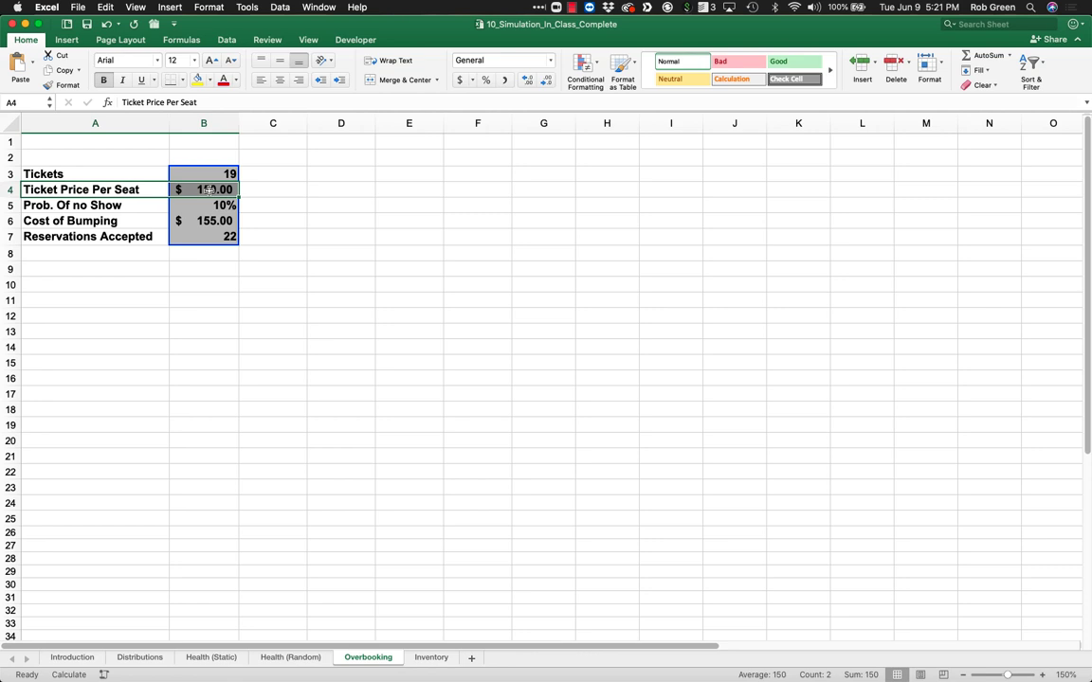
{"action": "left_click_drag", "start_coordinate": [132, 205], "coordinate": [209, 240]}
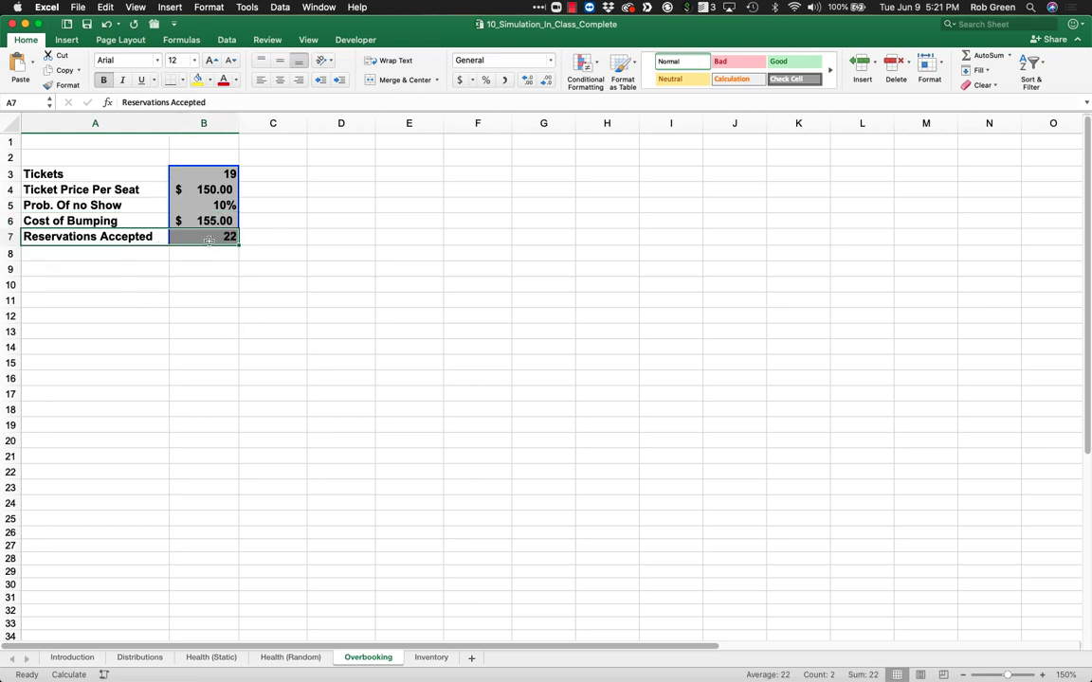
Label cell A9 "Passengers Showing Up" below the input table
{"action": "left_click", "coordinate": [132, 268]}
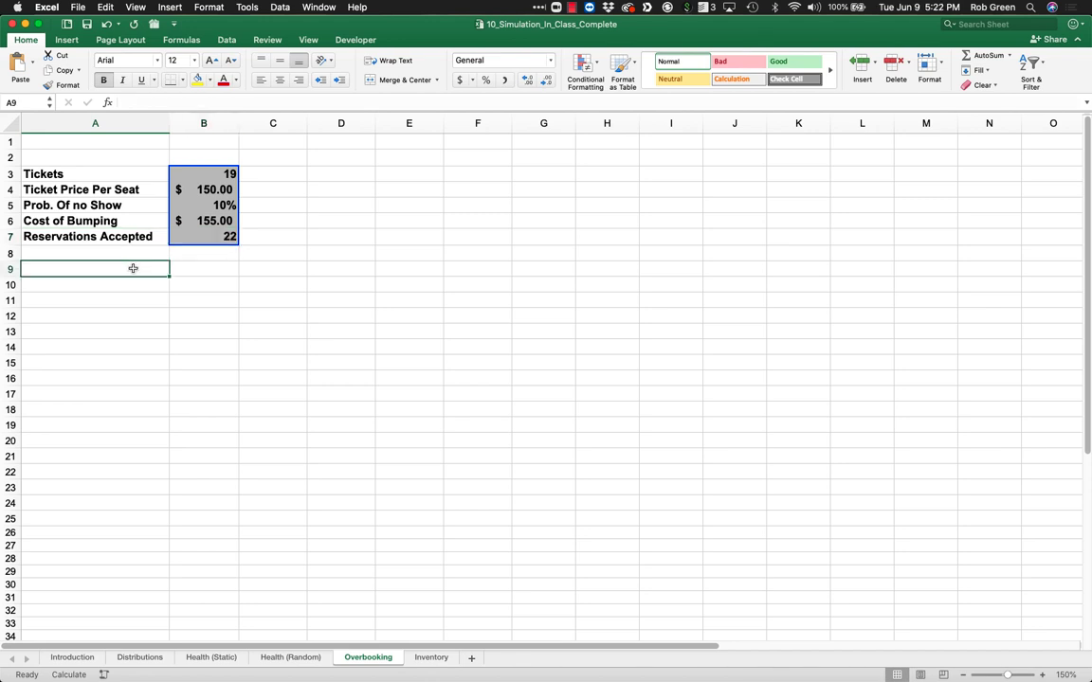
{"action": "type", "text": "Passengers "}
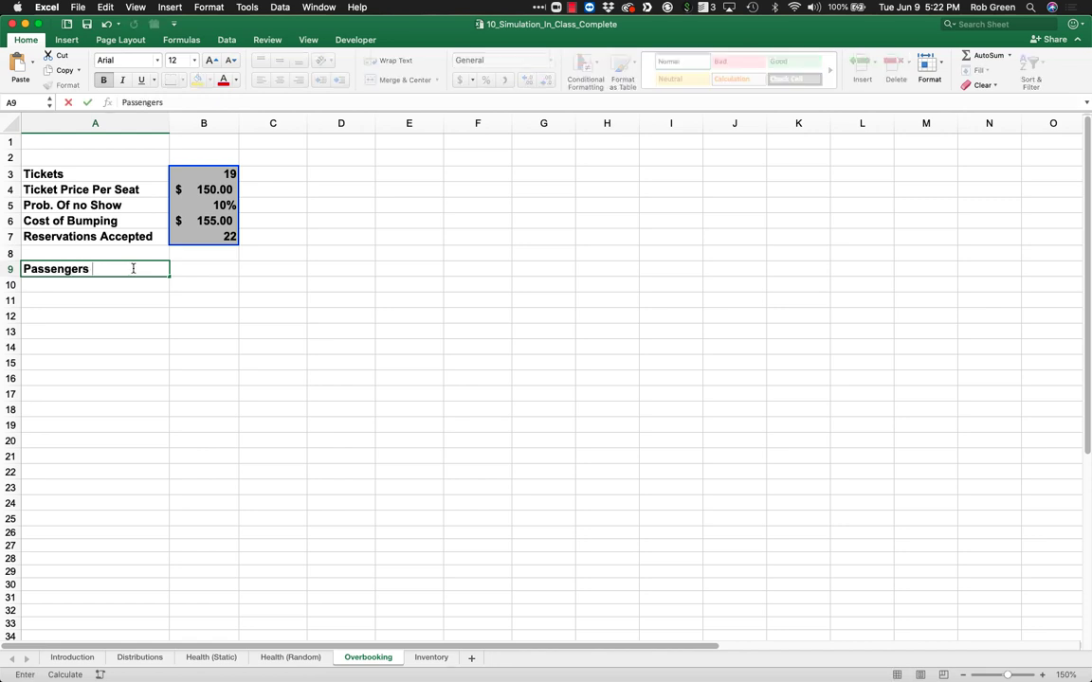
{"action": "type", "text": "Showing Up"}
{"action": "key", "text": "Tab"}
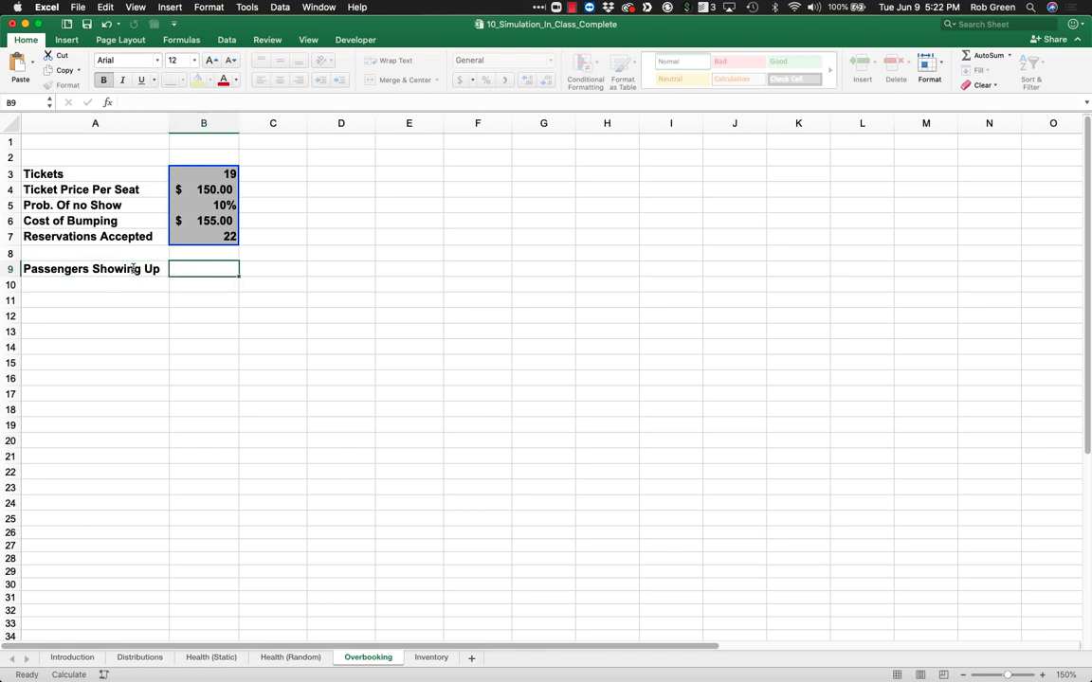
Simulate the passengers showing up in B9 with =RNGBinomial(B7,1-B5), using reservations accepted as trials and one minus the no-show probability
{"action": "type", "text": "="}
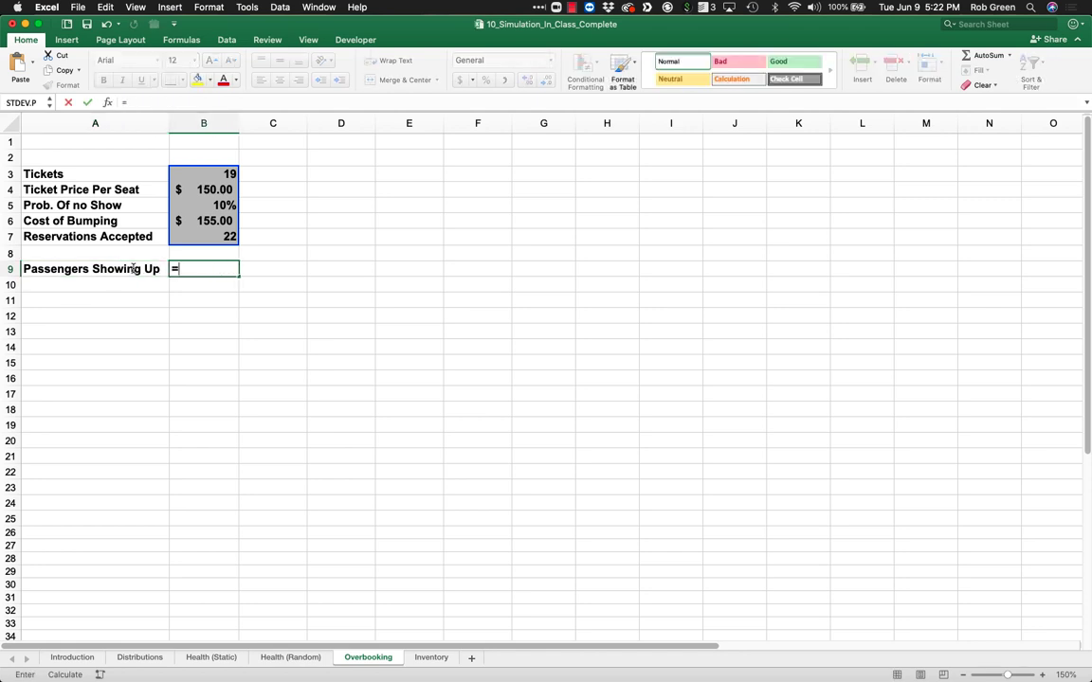
{"action": "left_click", "coordinate": [107, 103]}
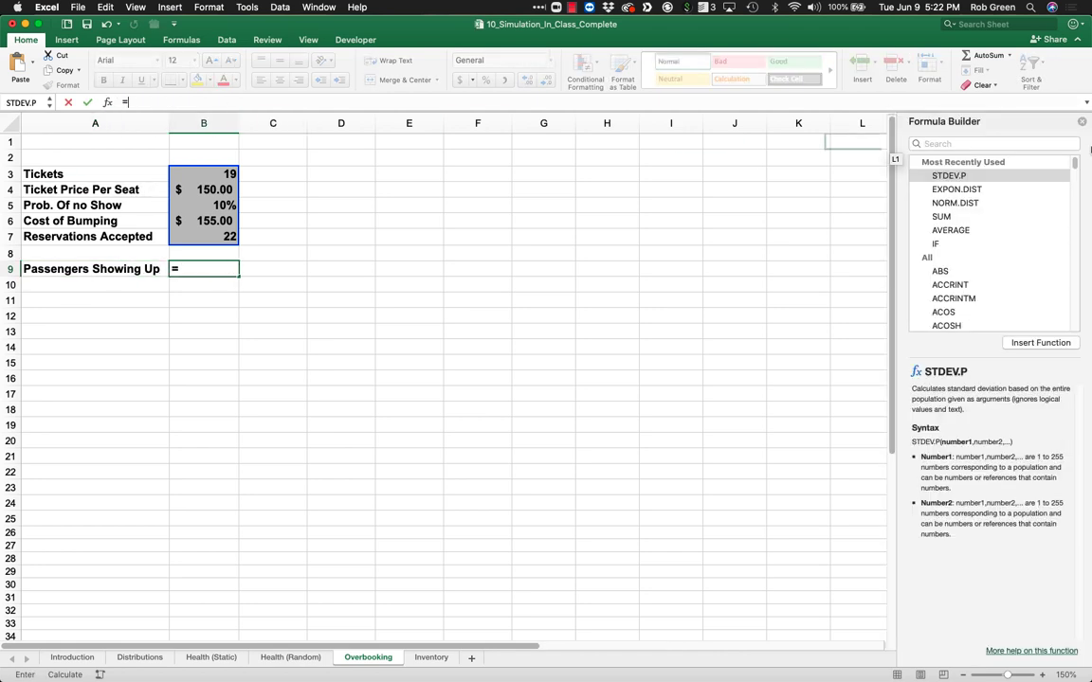
{"action": "mouse_move", "coordinate": [1090, 144]}
{"action": "left_click", "coordinate": [945, 145]}
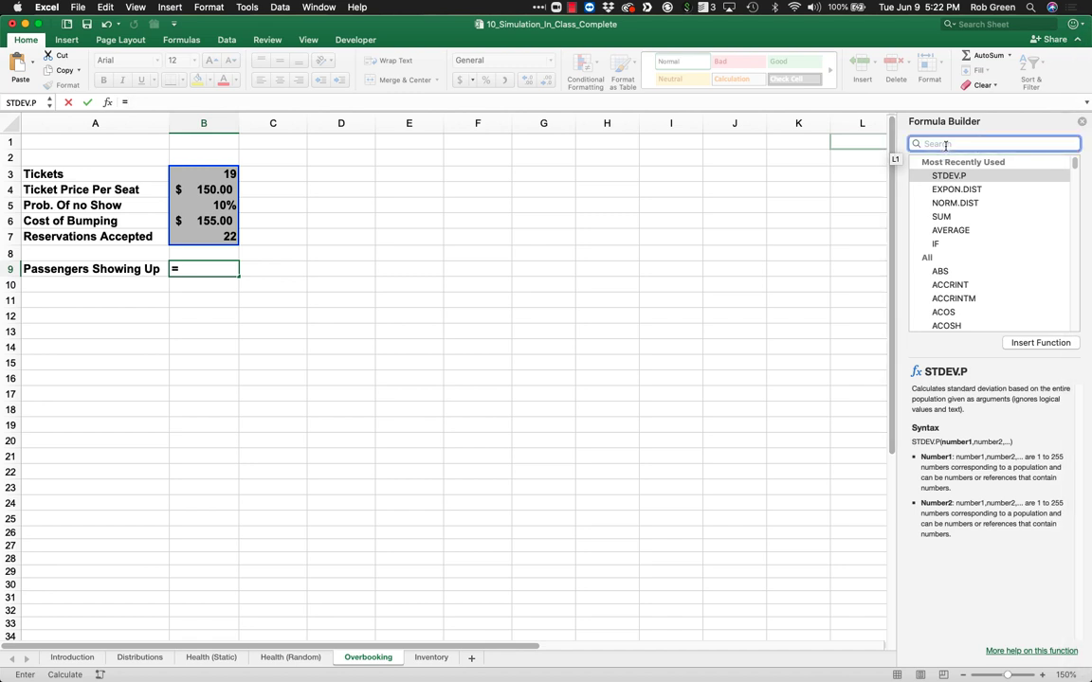
{"action": "type", "text": "RNGBI"}
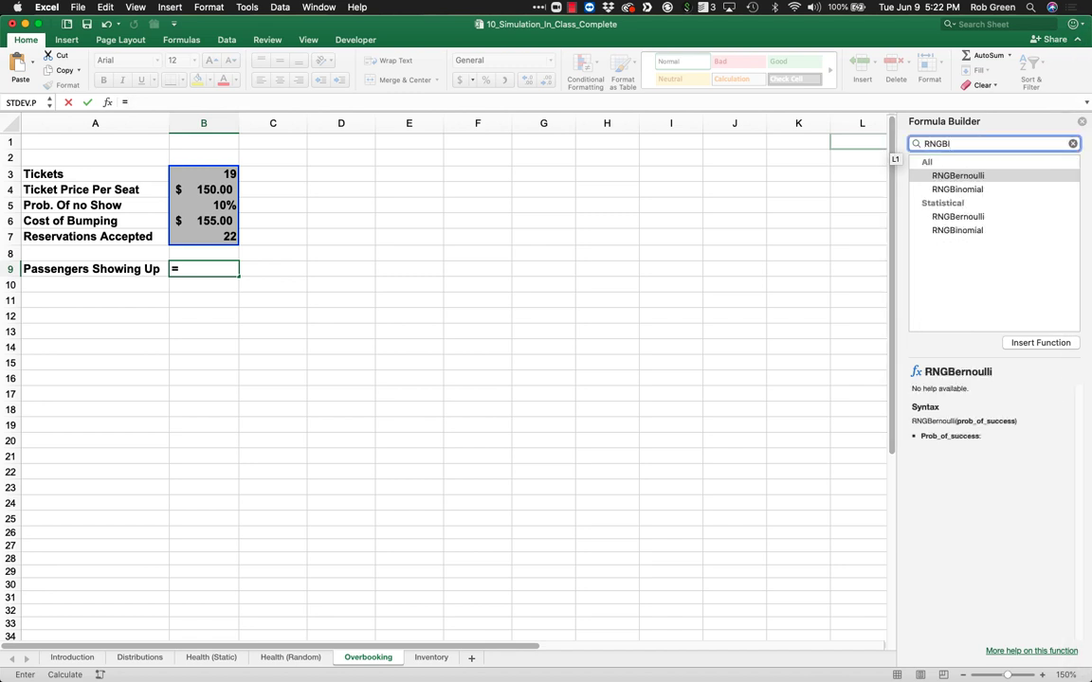
{"action": "double_click", "coordinate": [959, 177]}
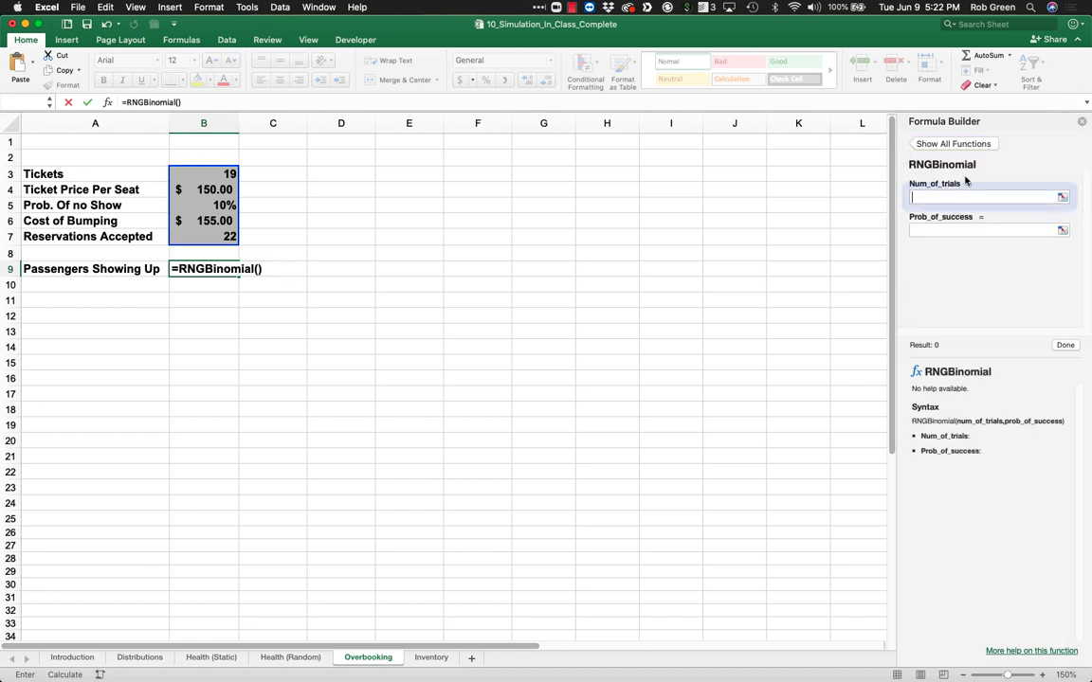
{"action": "left_click", "coordinate": [259, 269]}
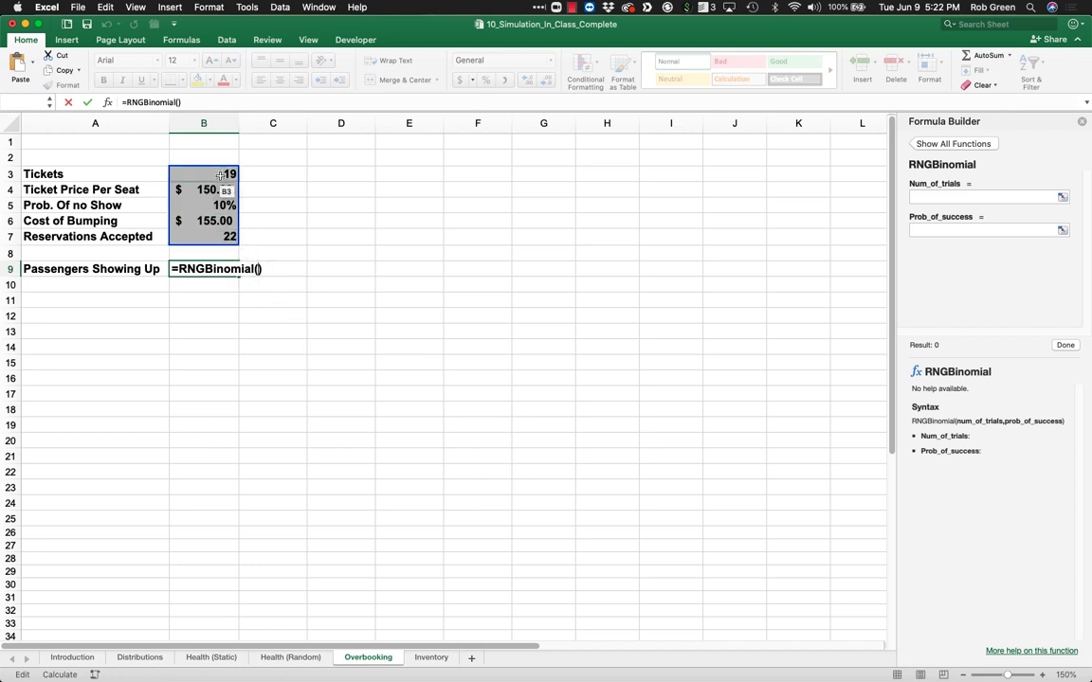
{"action": "left_click", "coordinate": [224, 236]}
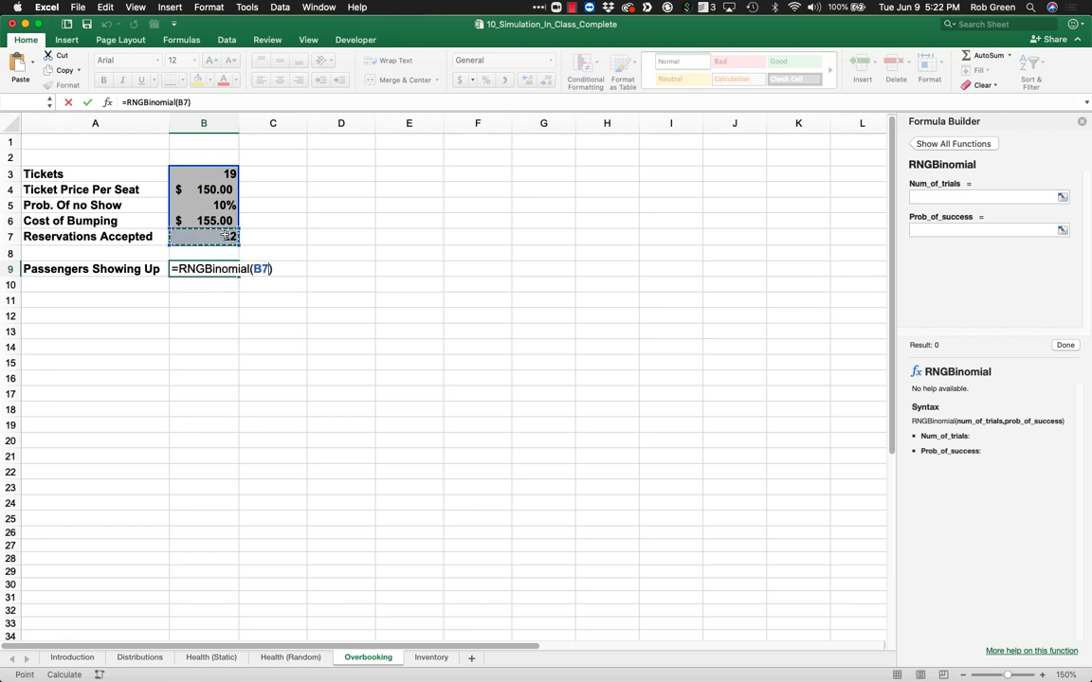
{"action": "type", "text": ",1-"}
{"action": "left_click", "coordinate": [221, 204]}
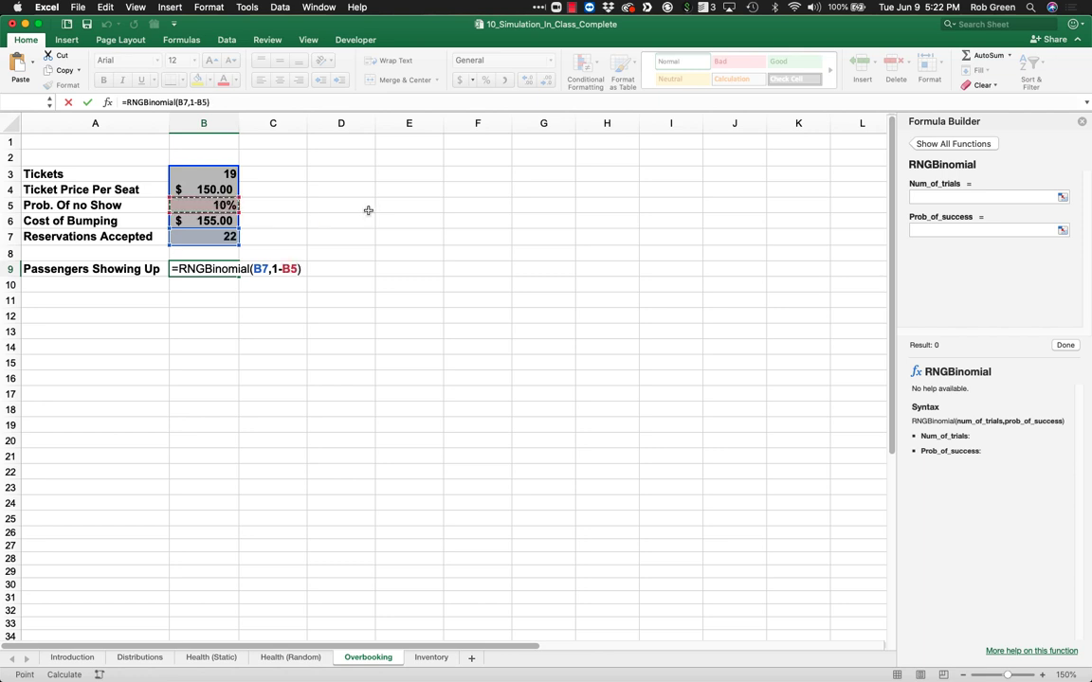
{"action": "key", "text": "Return"}
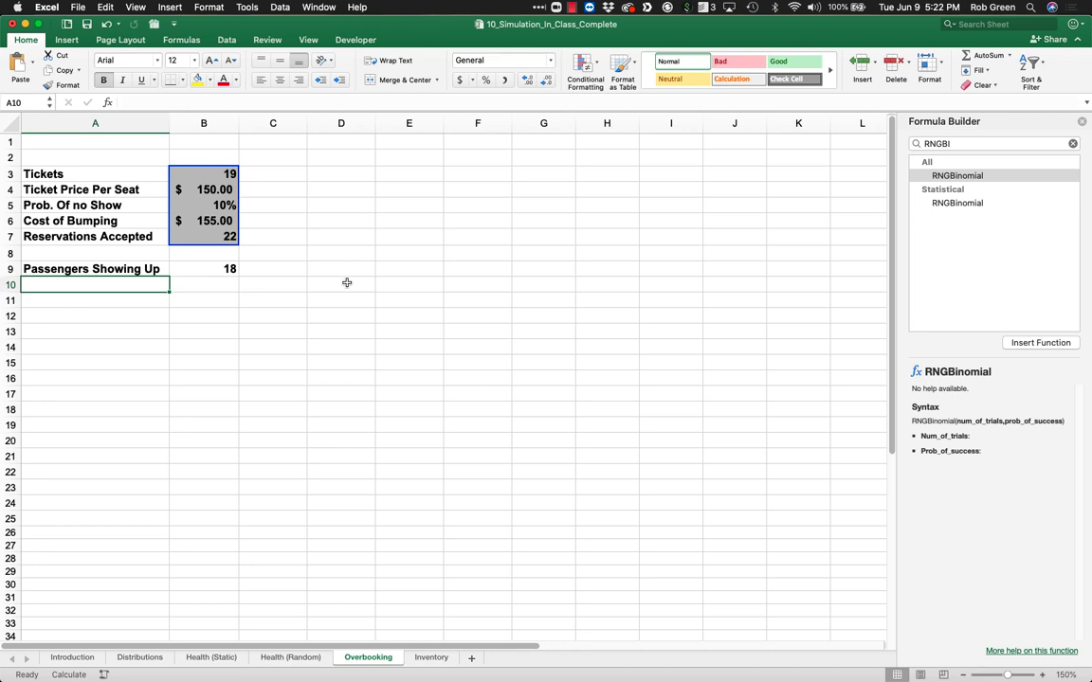
Recalculate the sheet four times to watch how the simulated number of passengers showing up varies
{"action": "key", "text": "F9"}
{"action": "key", "text": "F9"}
{"action": "key", "text": "F9"}
{"action": "key", "text": "F9"}
Label cell A11 "Ticket Revenues"
{"action": "left_click", "coordinate": [156, 300]}
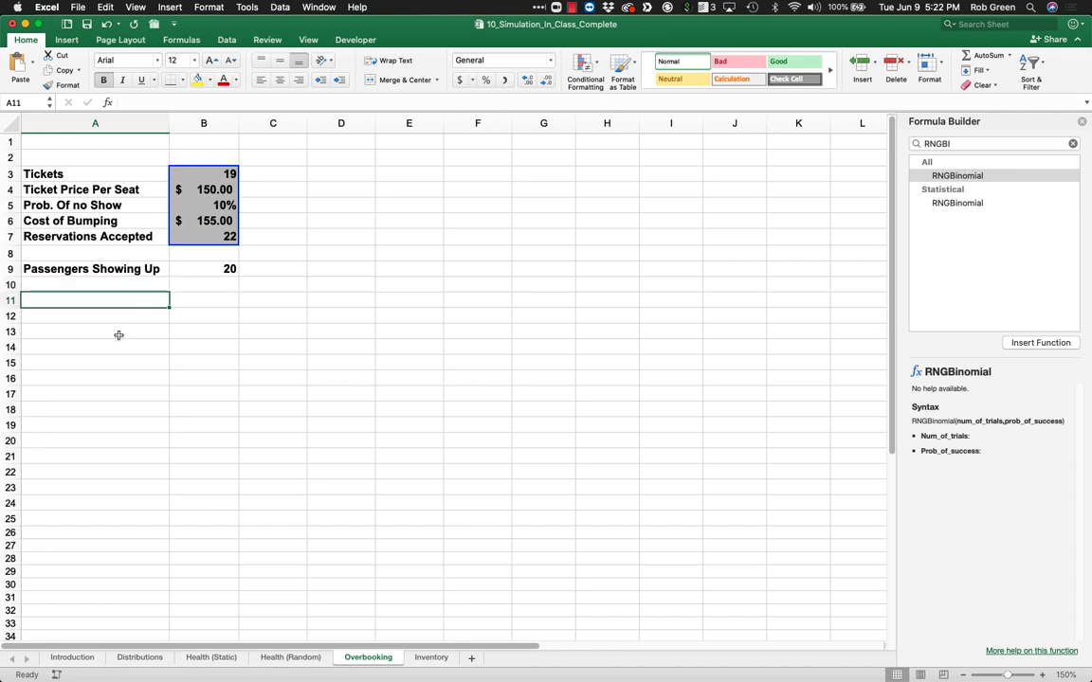
{"action": "type", "text": "Tickets"}
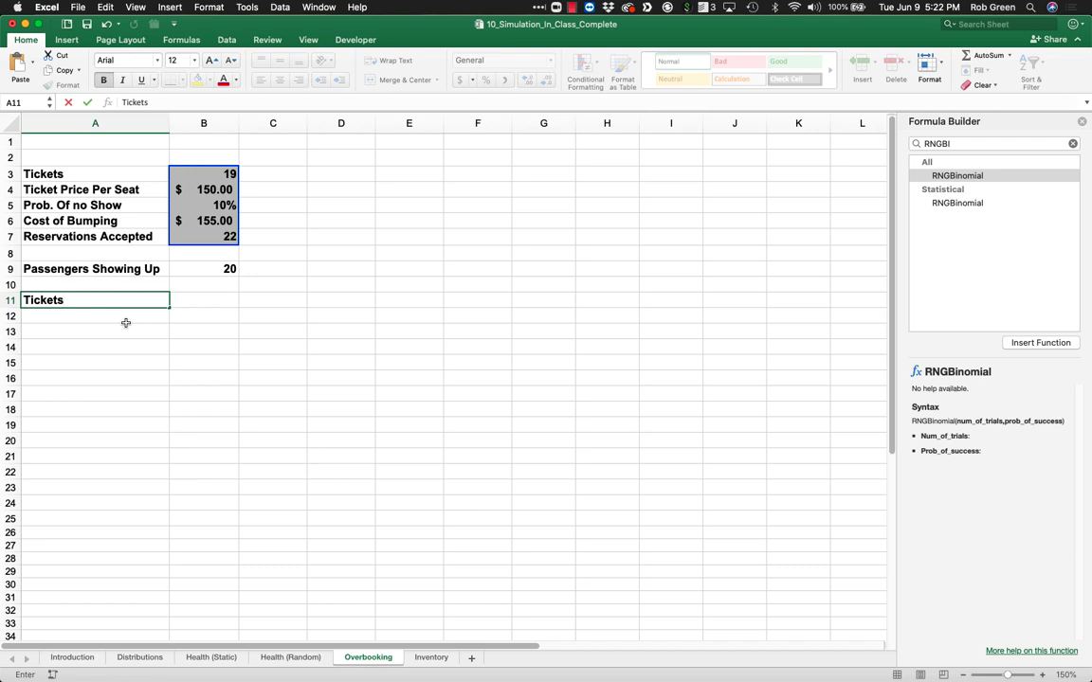
{"action": "key", "text": "BackSpace"}
{"action": "type", "text": "Revenues"}
{"action": "key", "text": "Tab"}
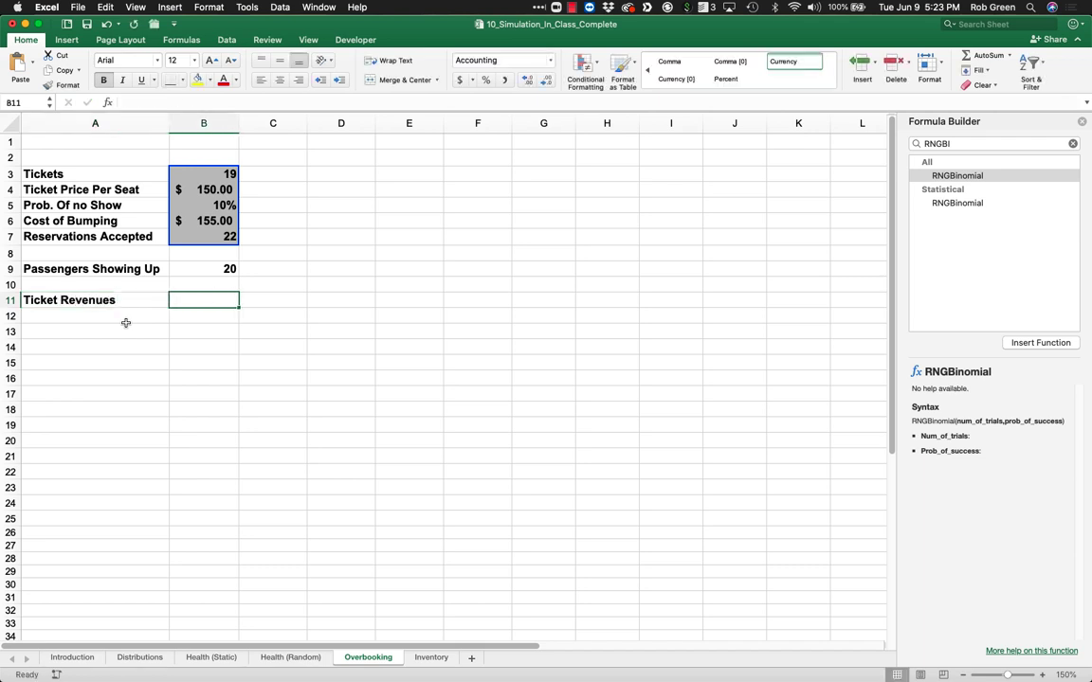
Calculate the ticket revenues in B11 as reservations accepted times ticket price per seat, with =B7*B4
{"action": "type", "text": "="}
{"action": "left_click", "coordinate": [185, 236]}
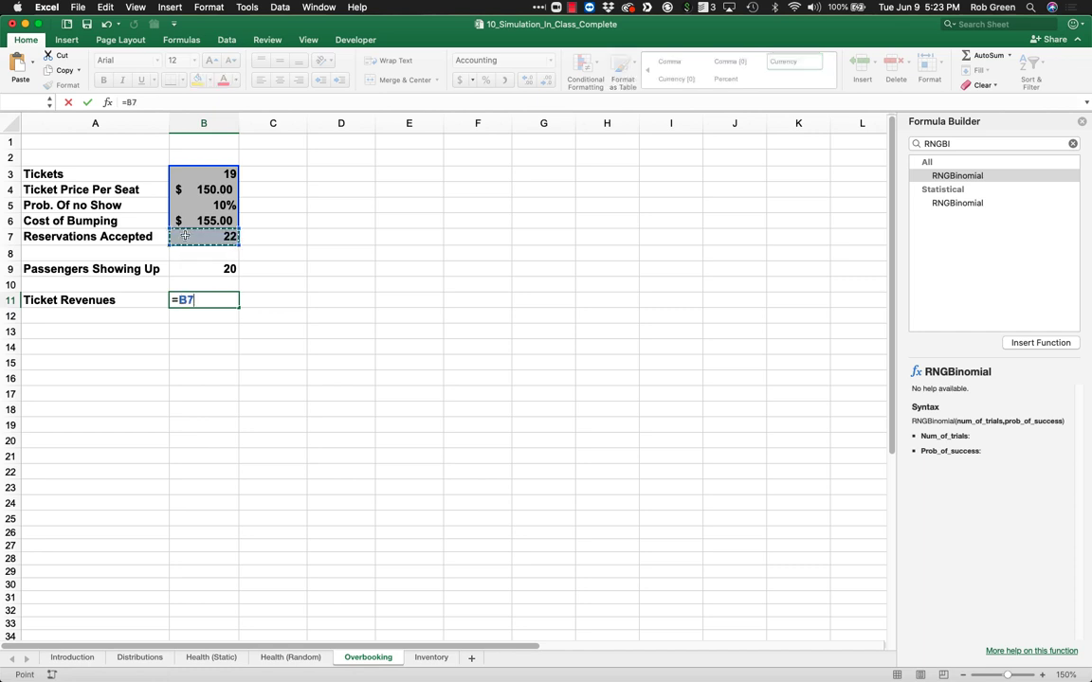
{"action": "type", "text": "*"}
{"action": "left_click", "coordinate": [201, 193]}
{"action": "key", "text": "Return"}
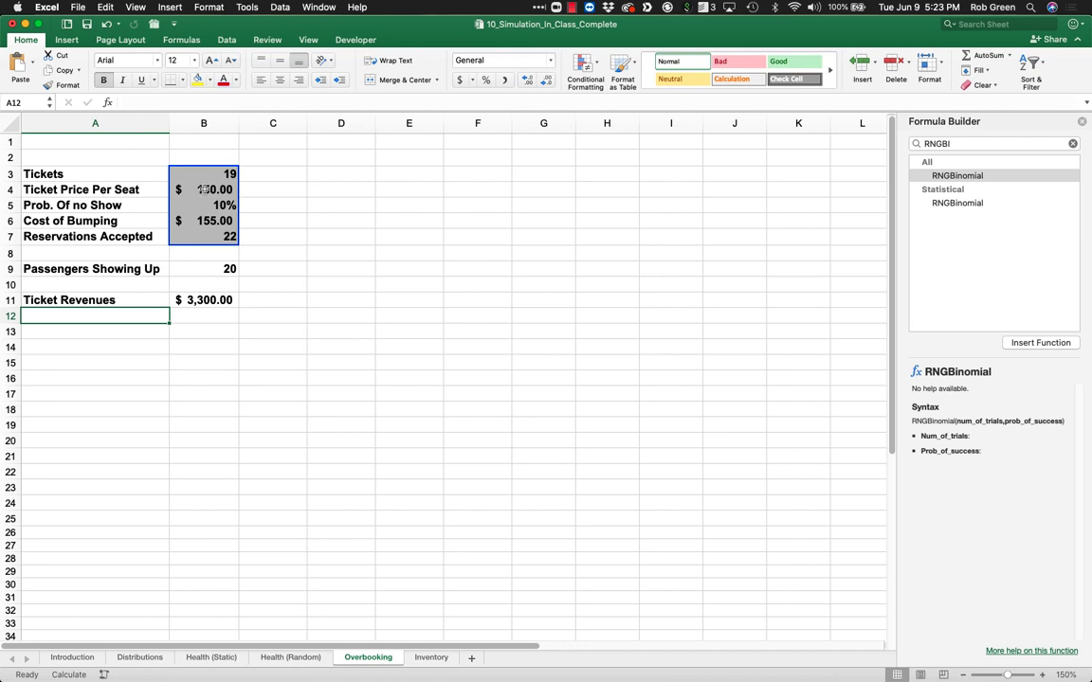
{"action": "left_click", "coordinate": [217, 300]}
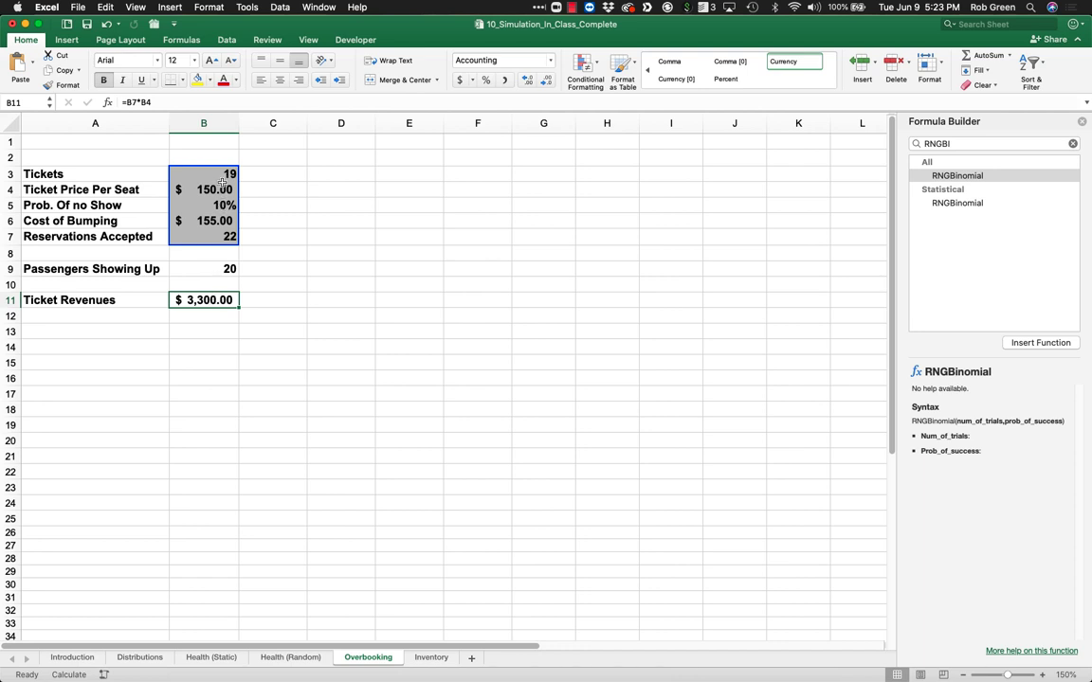
Set Reservations Accepted in B7 to 19
{"action": "left_click", "coordinate": [229, 236]}
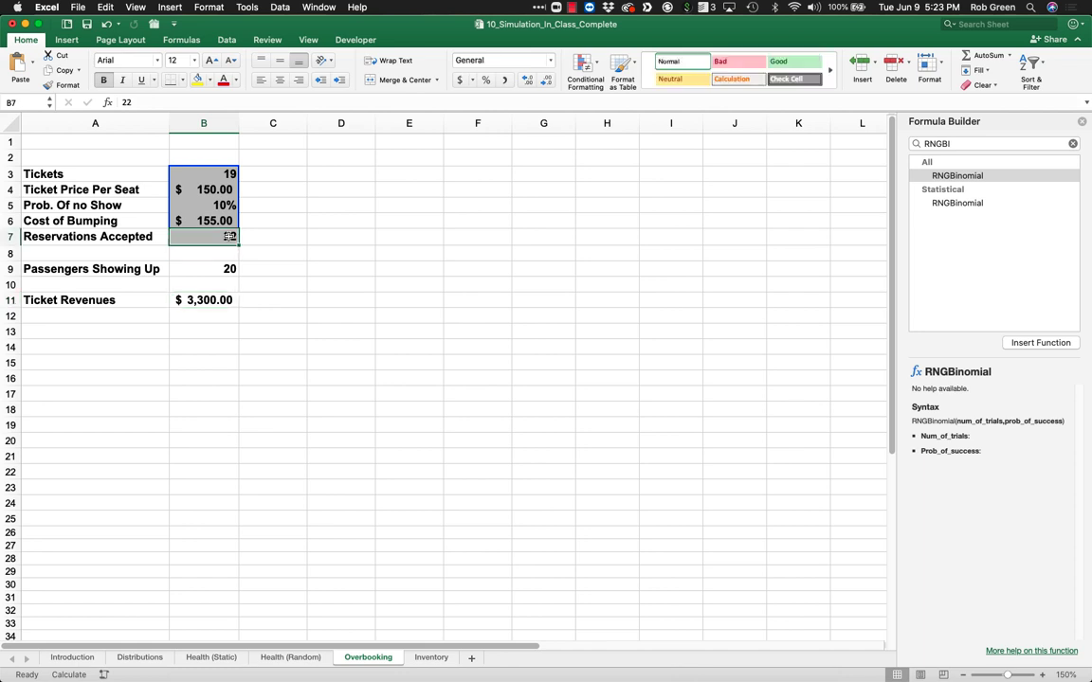
{"action": "type", "text": "19"}
{"action": "key", "text": "Return"}
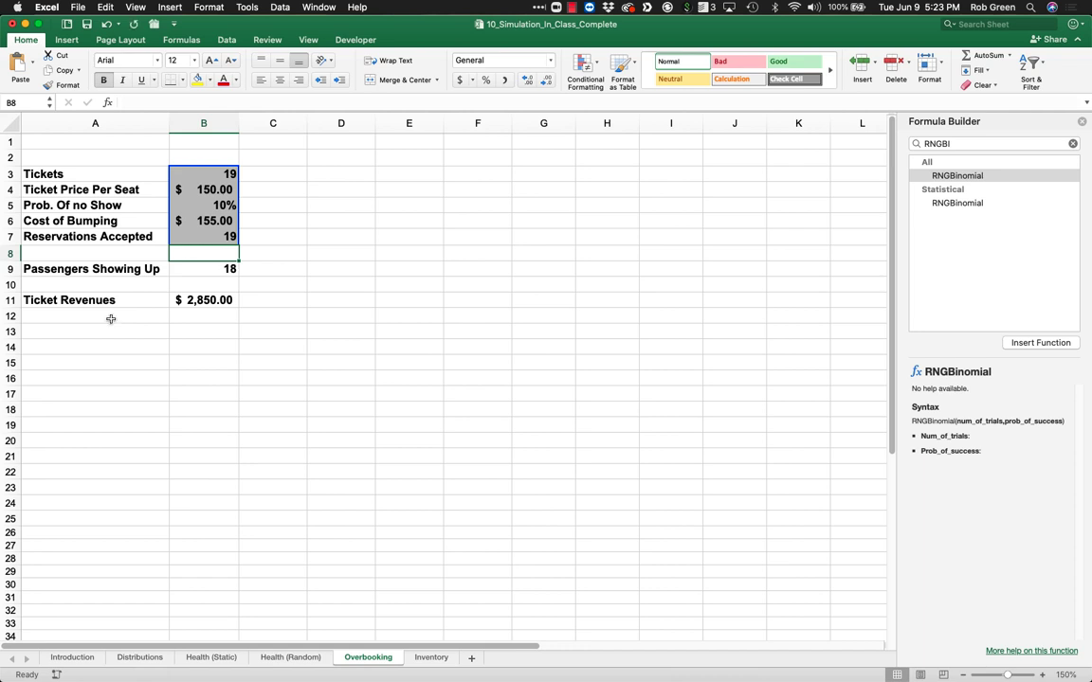
Label cell A12 "Opp. Cost of Empty Seats" under the ticket revenues
{"action": "left_click", "coordinate": [111, 317]}
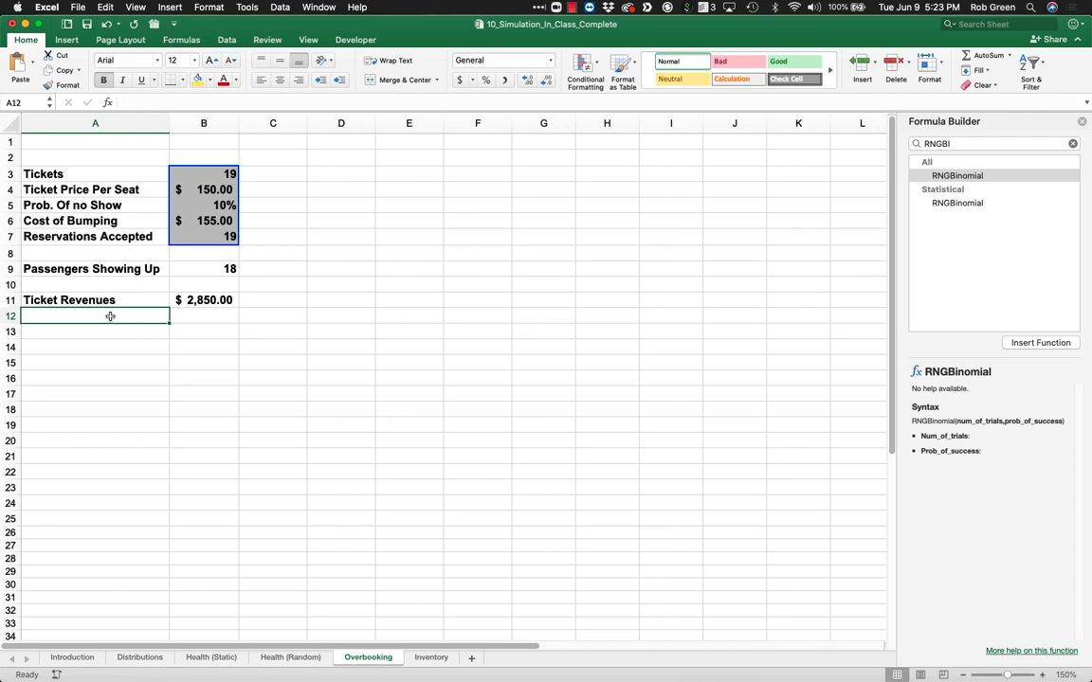
{"action": "type", "text": "Opp. "}
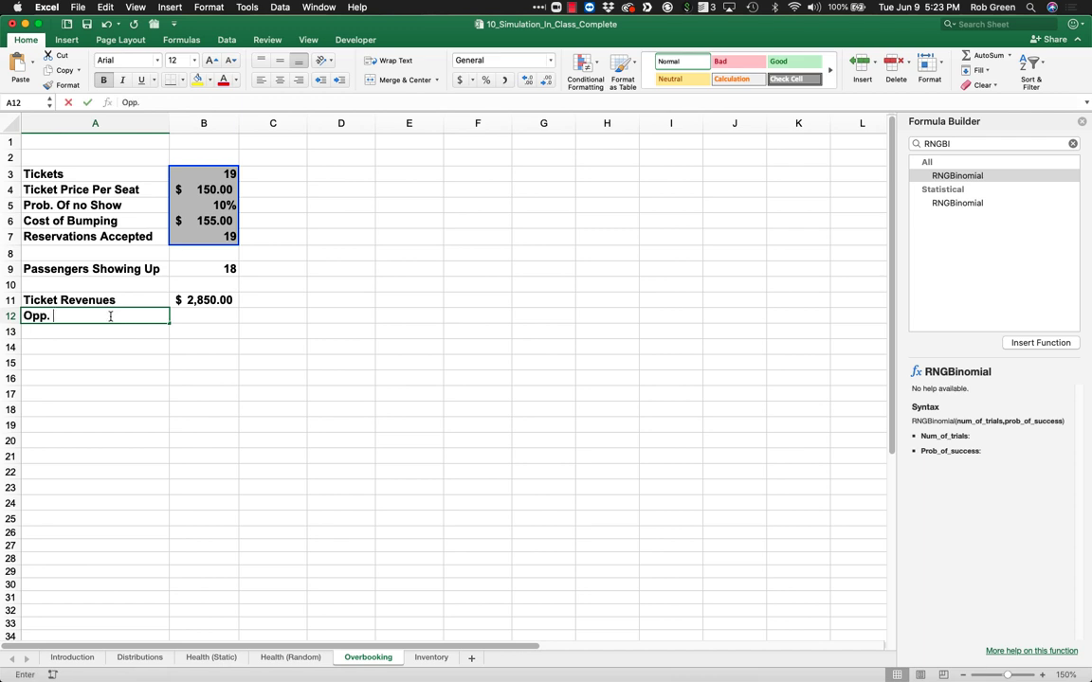
{"action": "type", "text": "Cost of Emp"}
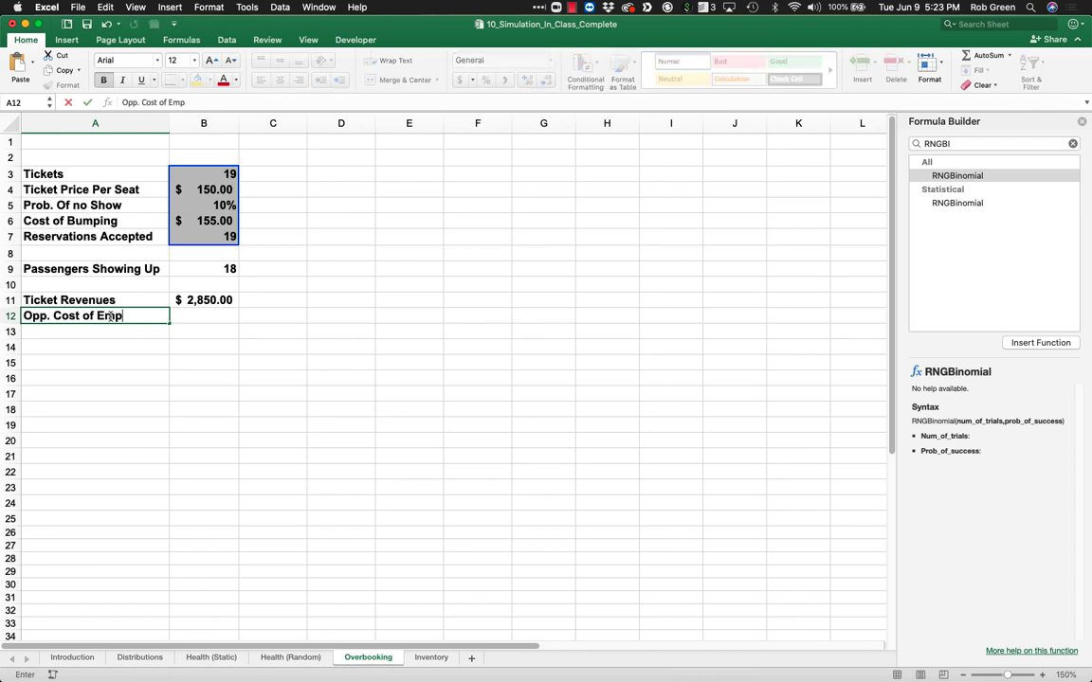
{"action": "type", "text": "ty Seats"}
{"action": "key", "text": "Tab"}
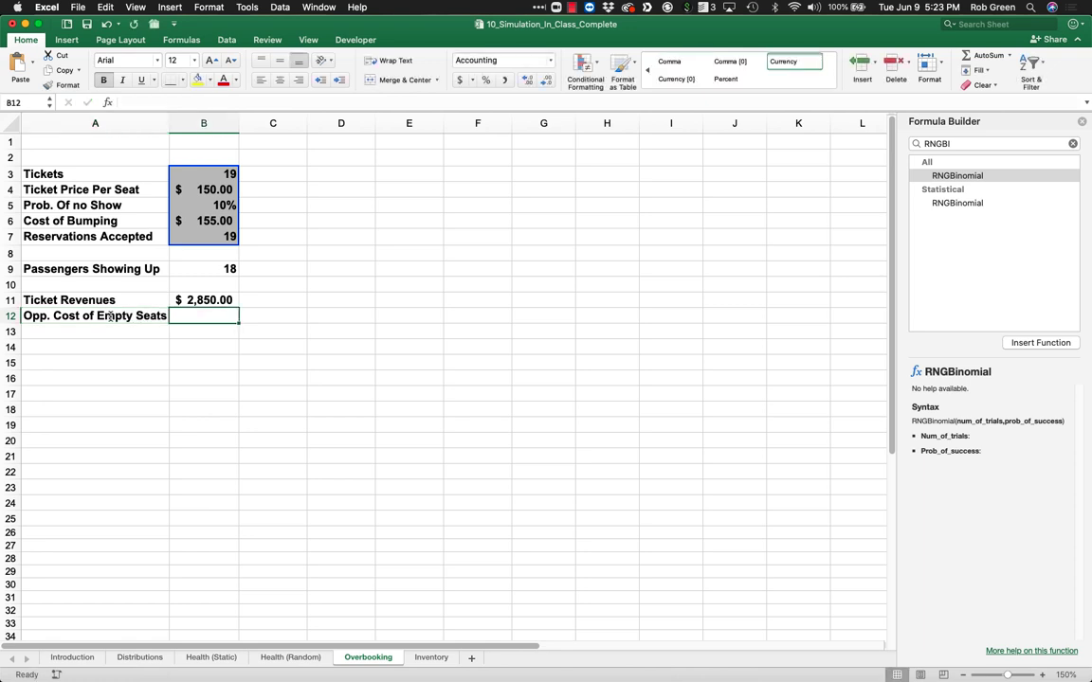
Calculate the opportunity cost of empty seats in B12 with =B4*MAX(B3-B9,0) and select the cell to review it
{"action": "type", "text": "="}
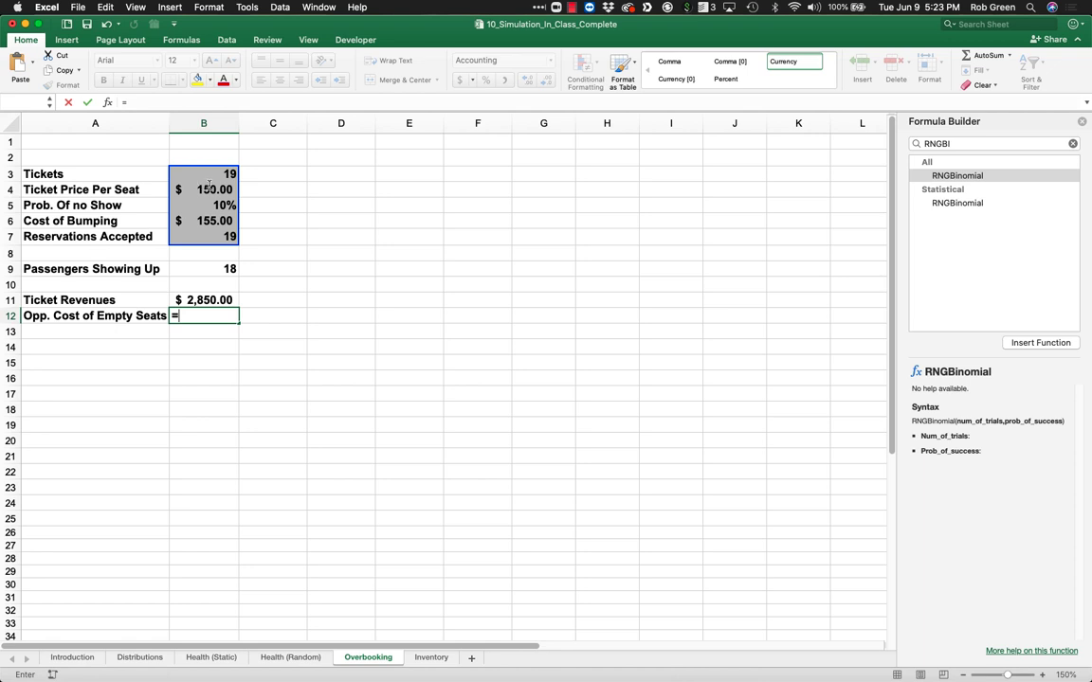
{"action": "left_click", "coordinate": [209, 189]}
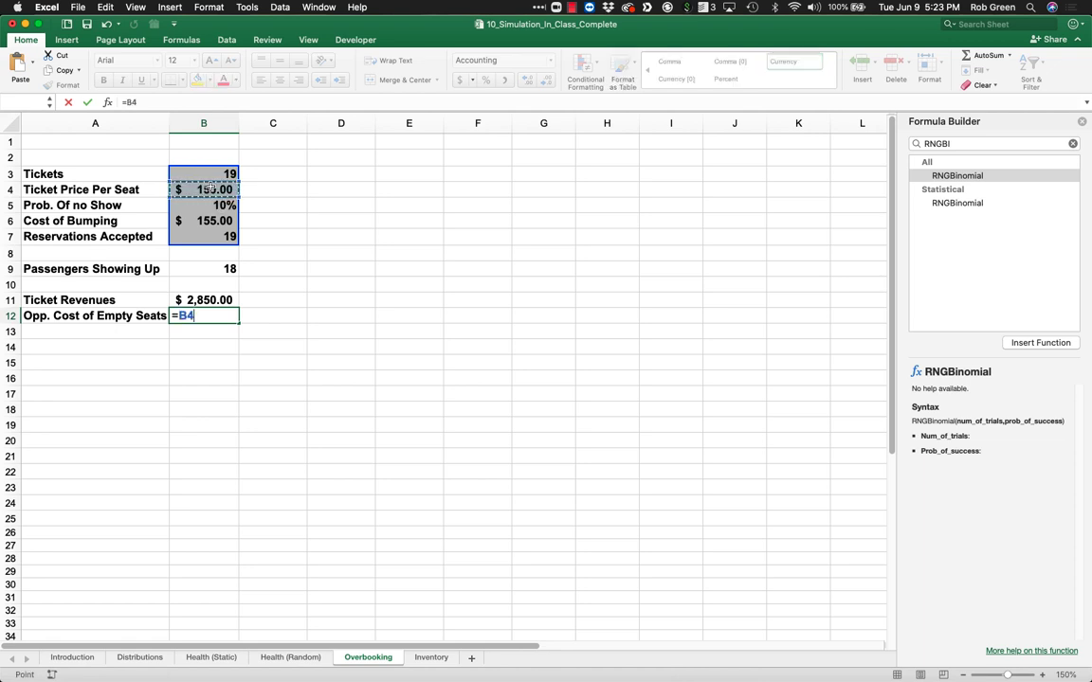
{"action": "type", "text": "*MAX("}
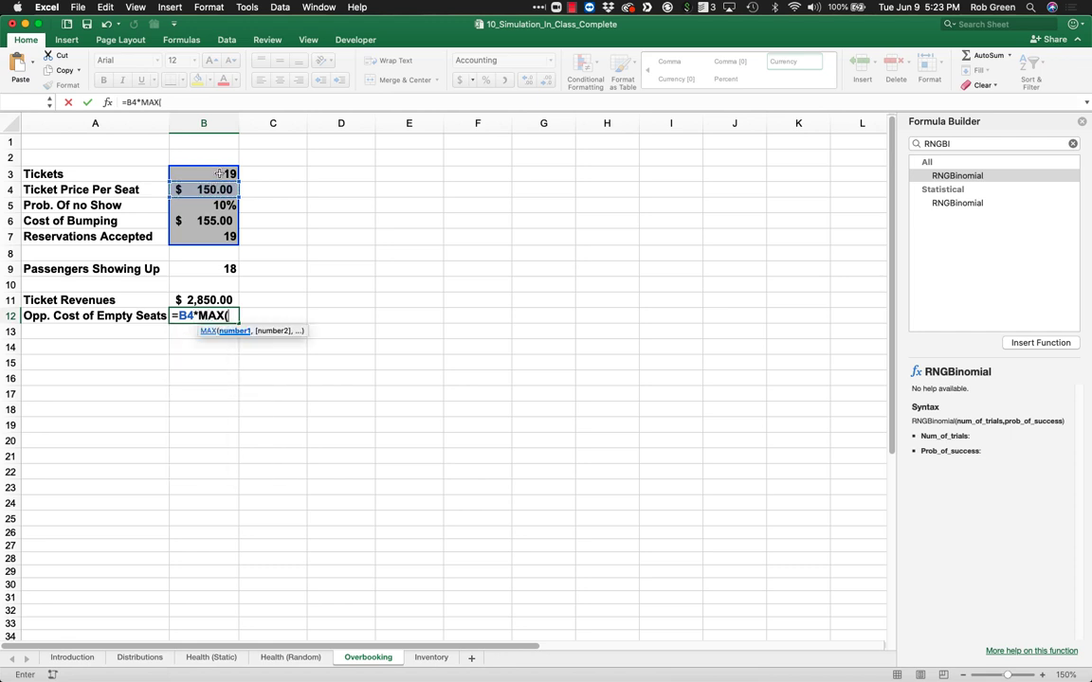
{"action": "left_click", "coordinate": [219, 174]}
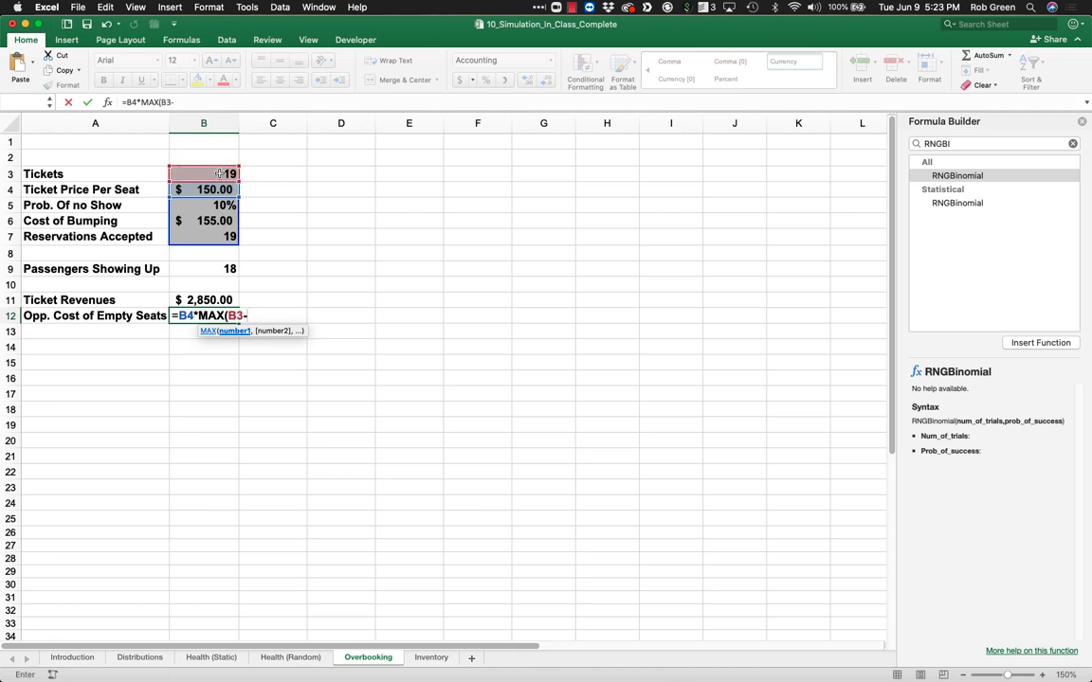
{"action": "type", "text": "-"}
{"action": "left_click", "coordinate": [226, 269]}
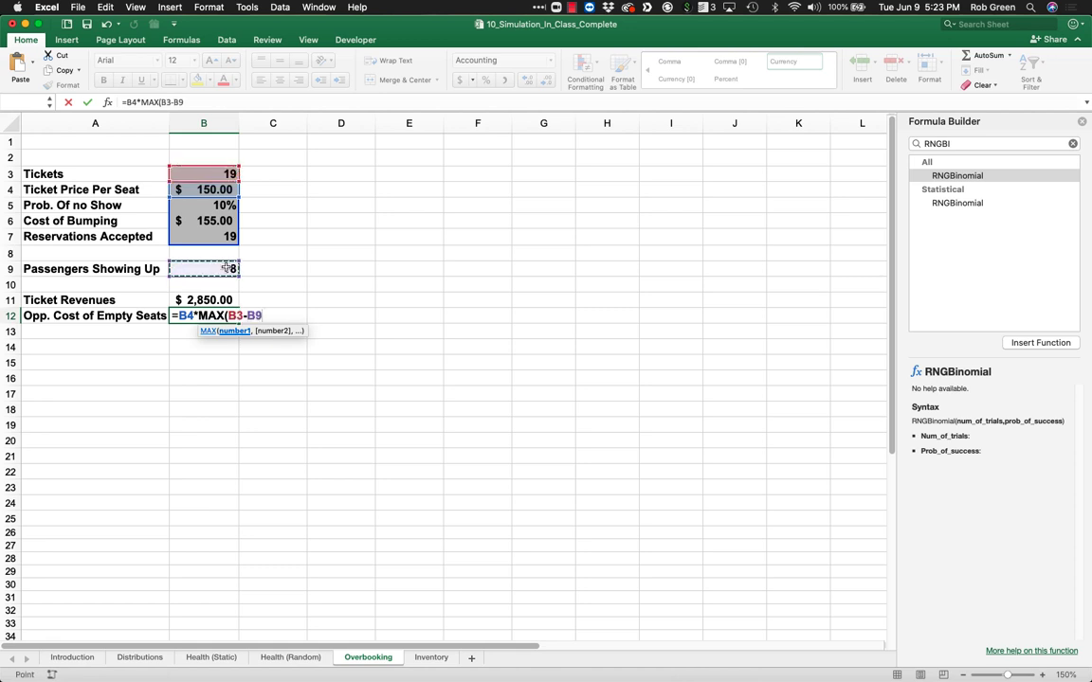
{"action": "type", "text": ",0)"}
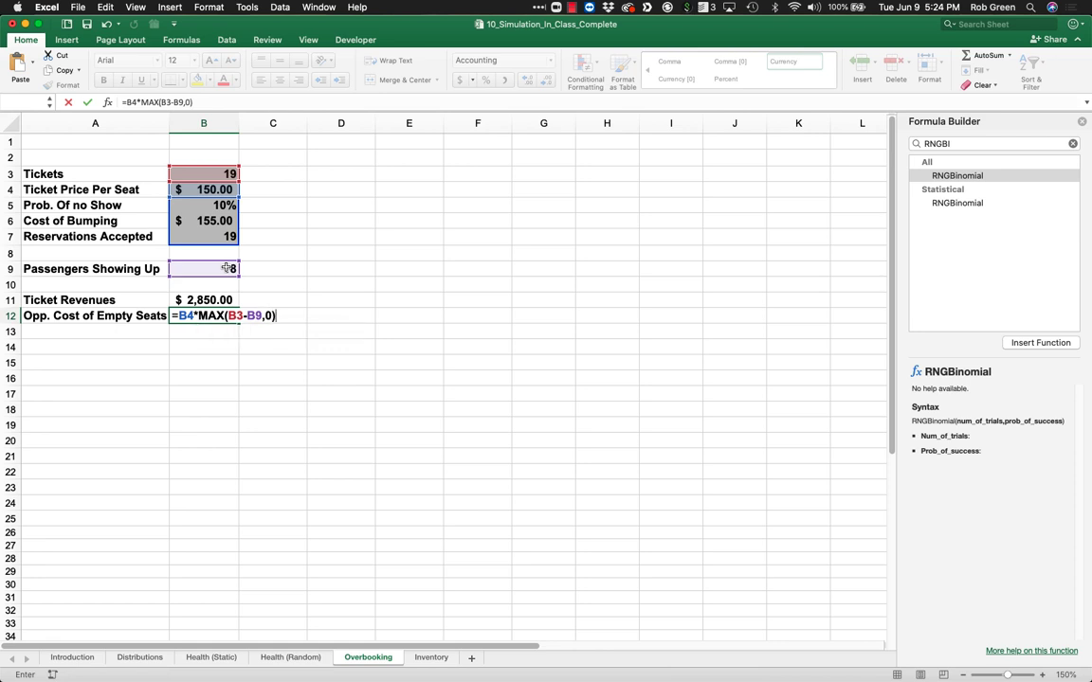
{"action": "key", "text": "Return"}
{"action": "left_click", "coordinate": [221, 316]}
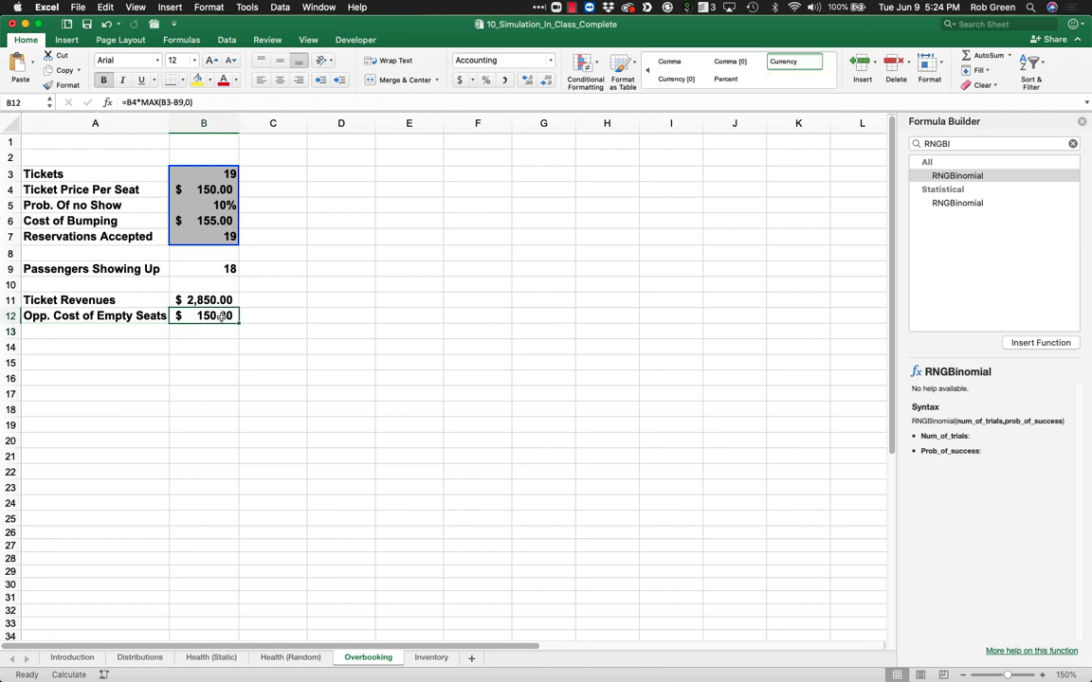
Set Reservations Accepted in B7 to 22 and recalculate the sheet repeatedly to test the opportunity cost formula in B12
{"action": "left_click", "coordinate": [229, 237]}
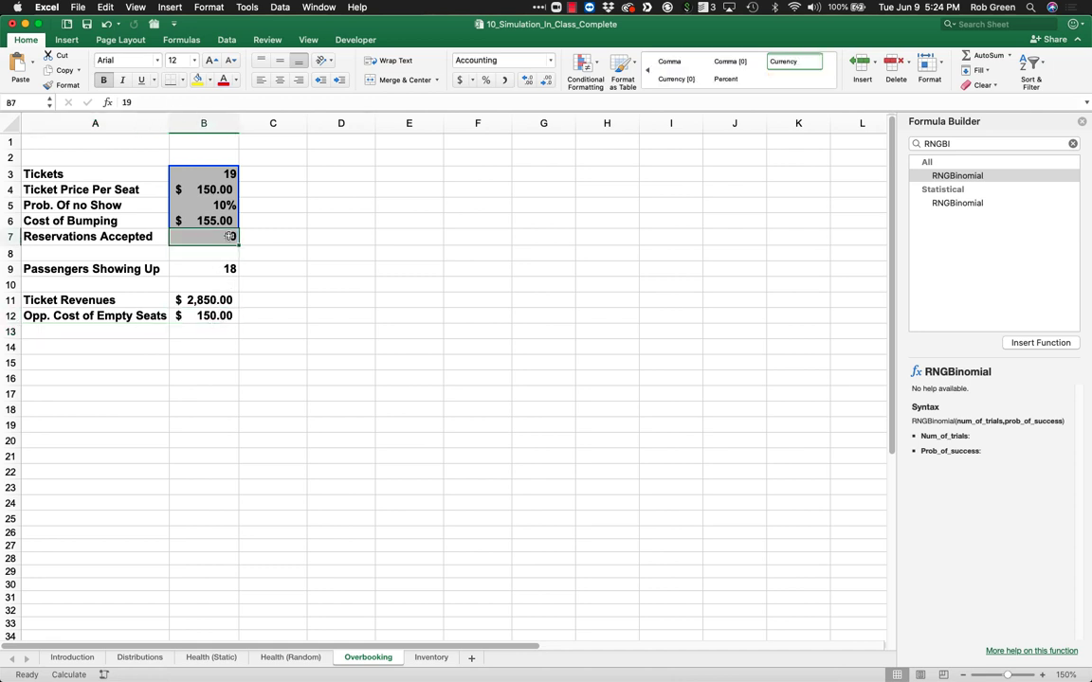
{"action": "type", "text": "22"}
{"action": "key", "text": "Return"}
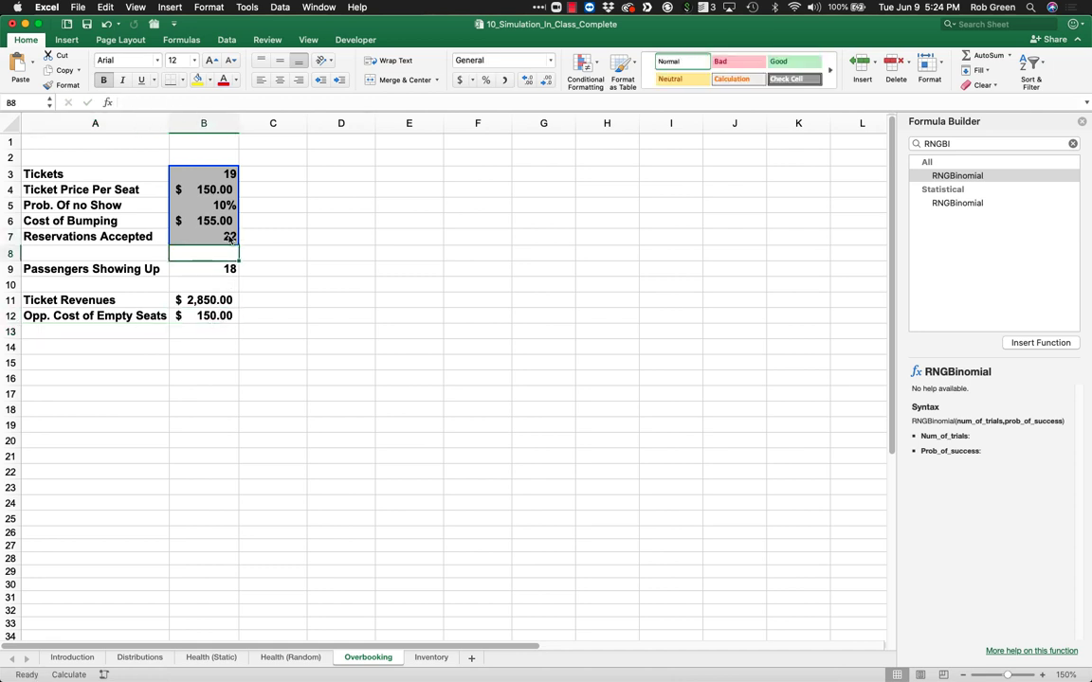
{"action": "key", "text": "F9"}
{"action": "key", "text": "F9"}
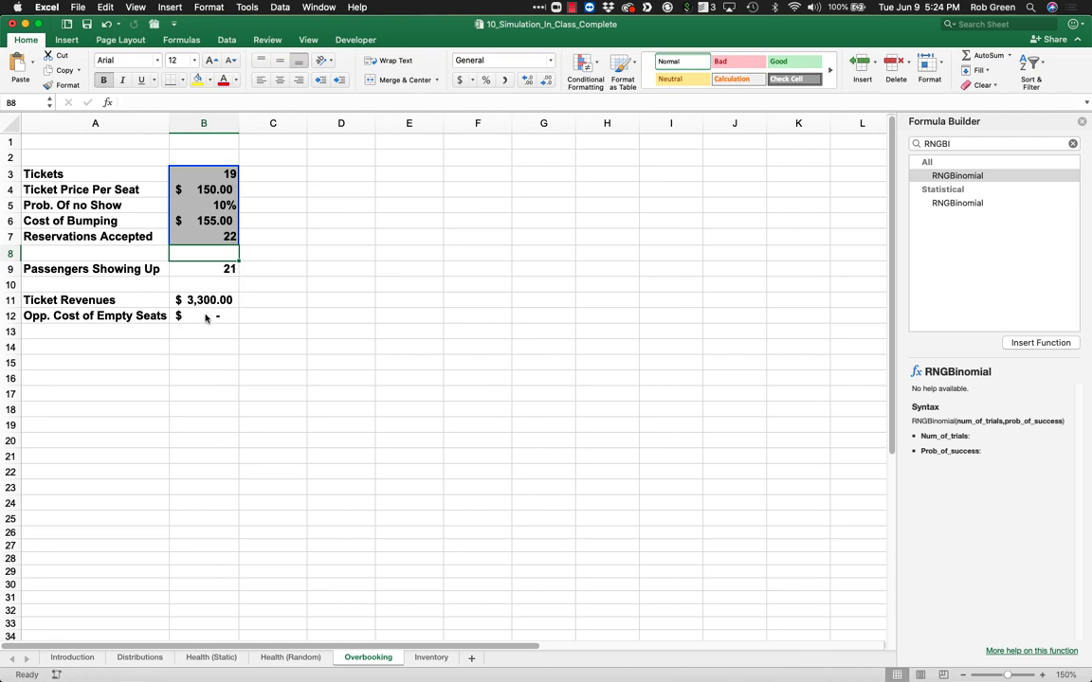
{"action": "key", "text": "F9"}
{"action": "double_click", "coordinate": [206, 317]}
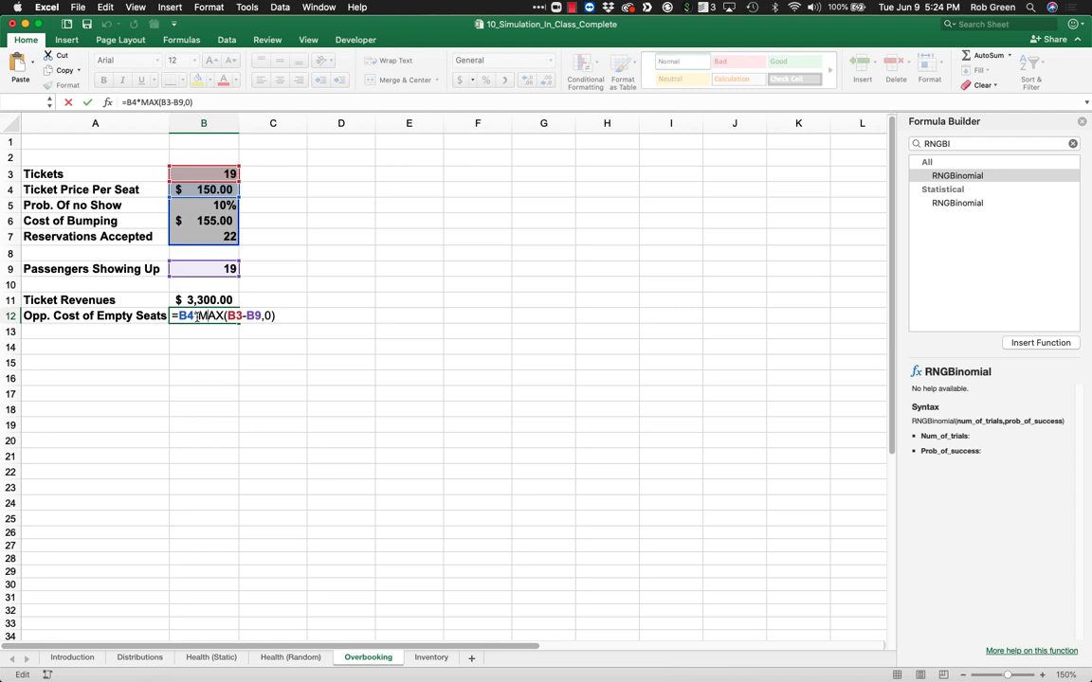
{"action": "key", "text": "Return"}
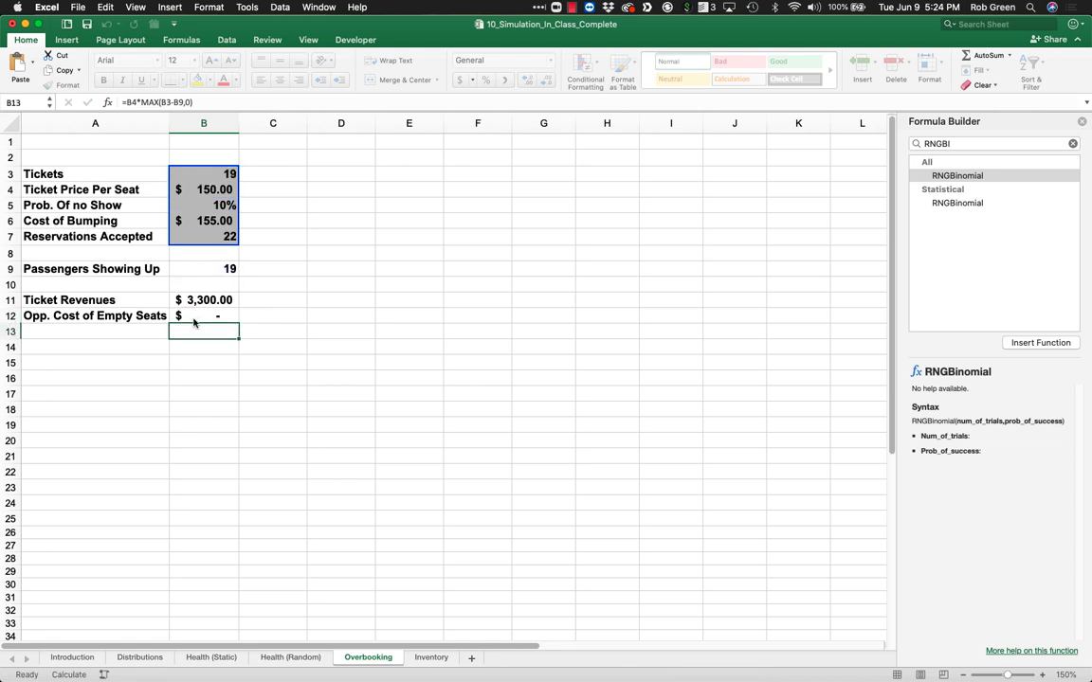
Label cell A13 "Bump Cost" under the opportunity cost of empty seats
{"action": "left_click", "coordinate": [146, 332]}
{"action": "type", "text": "Bump Co"}
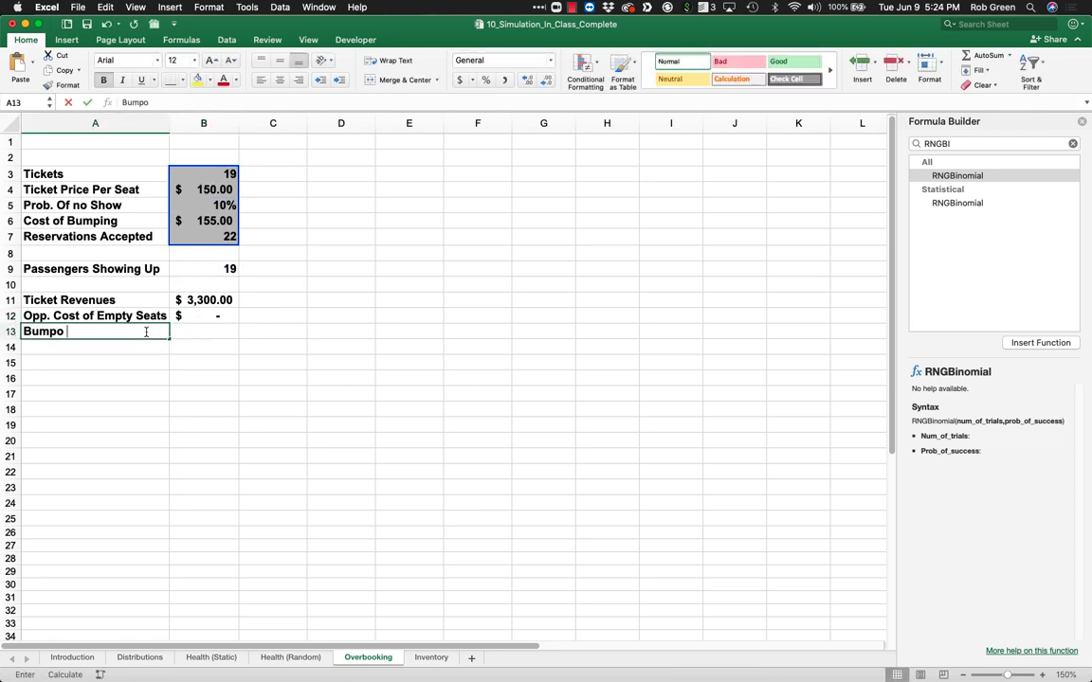
{"action": "key", "text": "BackSpace"}
{"action": "type", "text": "p Cost"}
{"action": "key", "text": "Tab"}
Calculate the bump cost in B13 as cost of bumping times passengers exceeding the tickets, with =B6*MAX(B9-B3,0)
{"action": "type", "text": "="}
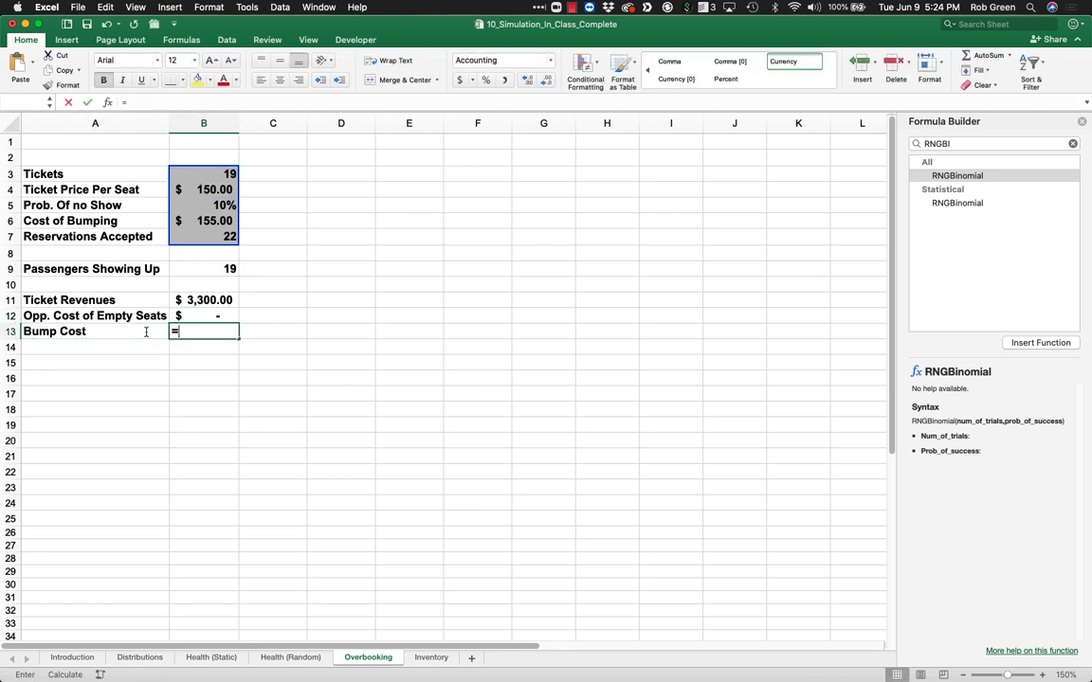
{"action": "left_click", "coordinate": [194, 214]}
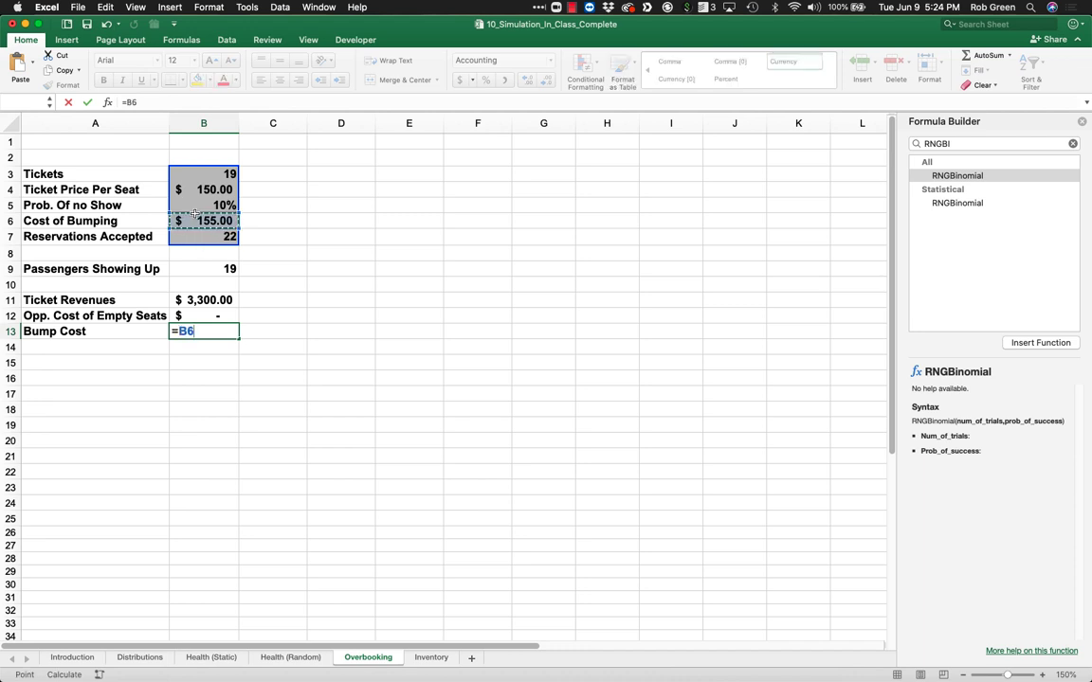
{"action": "type", "text": "*MAX("}
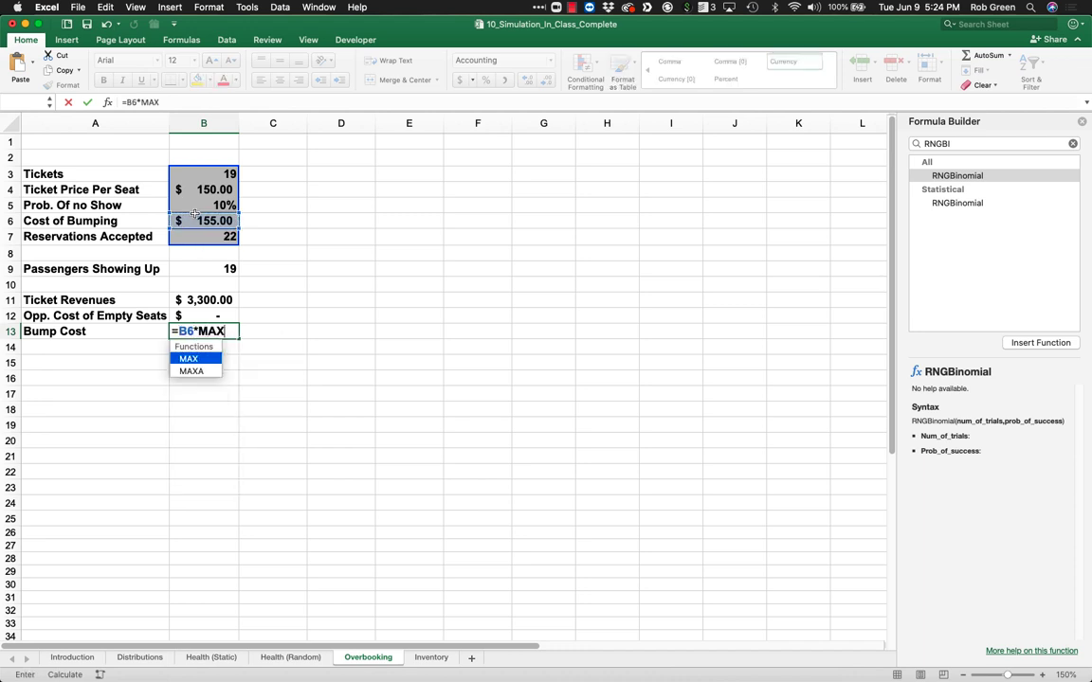
{"action": "left_click", "coordinate": [194, 269]}
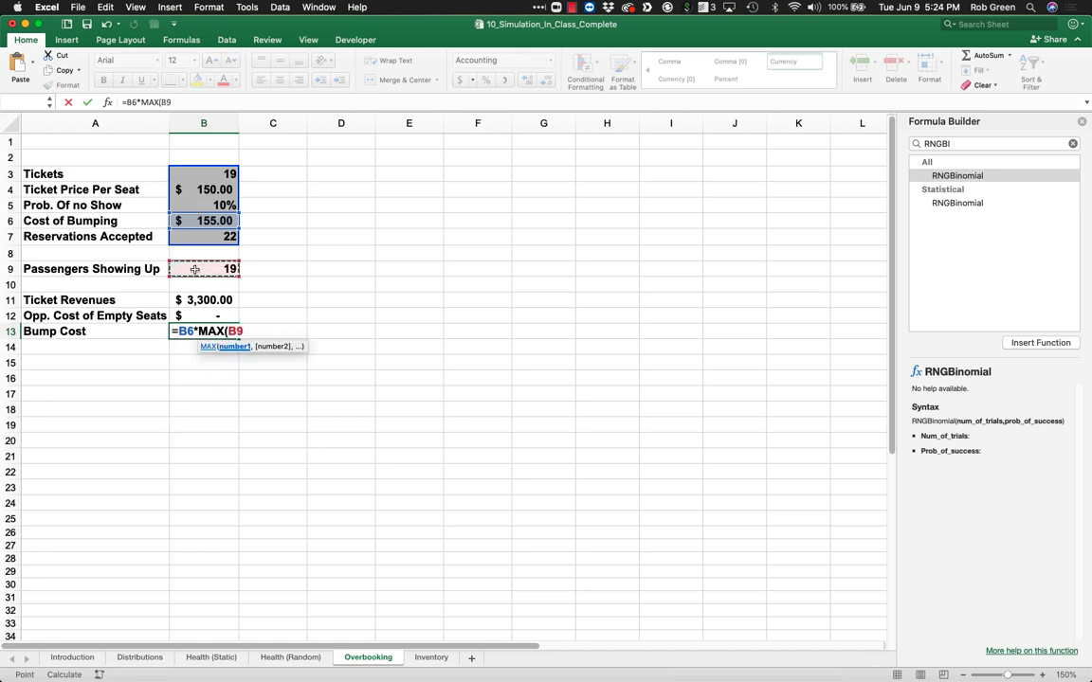
{"action": "type", "text": "-"}
{"action": "left_click", "coordinate": [209, 175]}
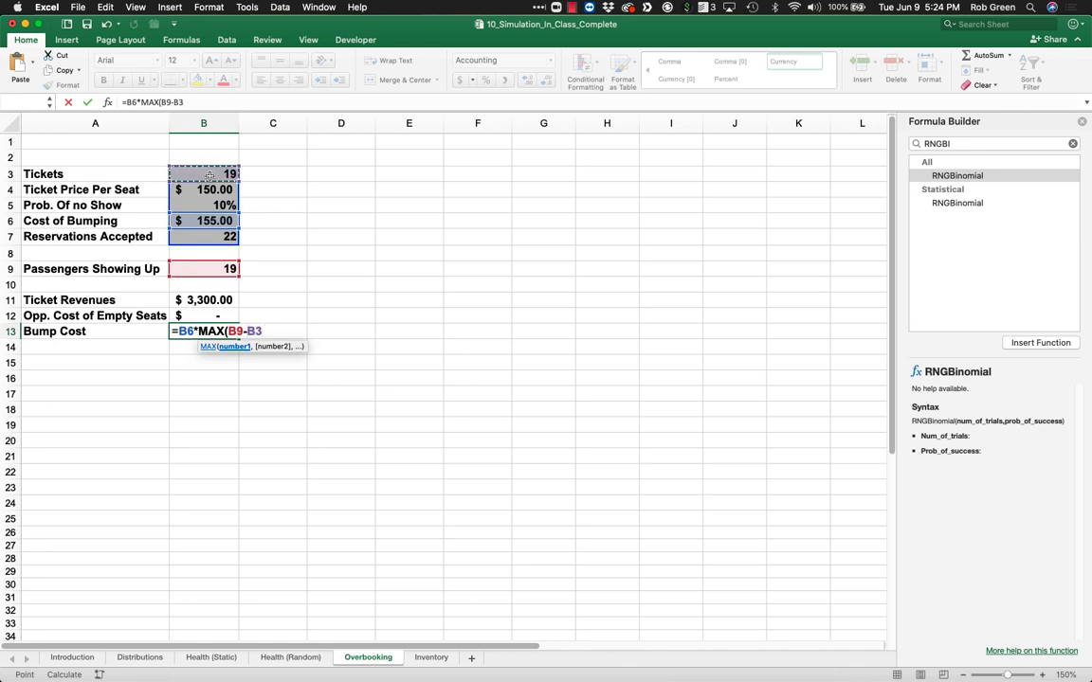
{"action": "type", "text": ",0)"}
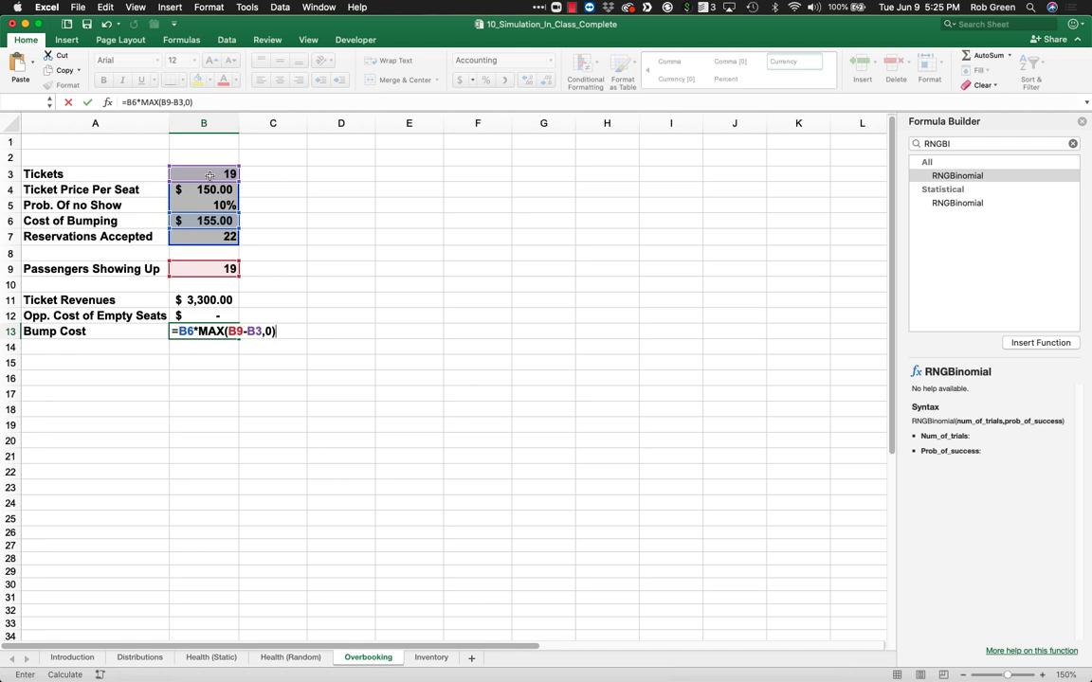
{"action": "key", "text": "Return"}
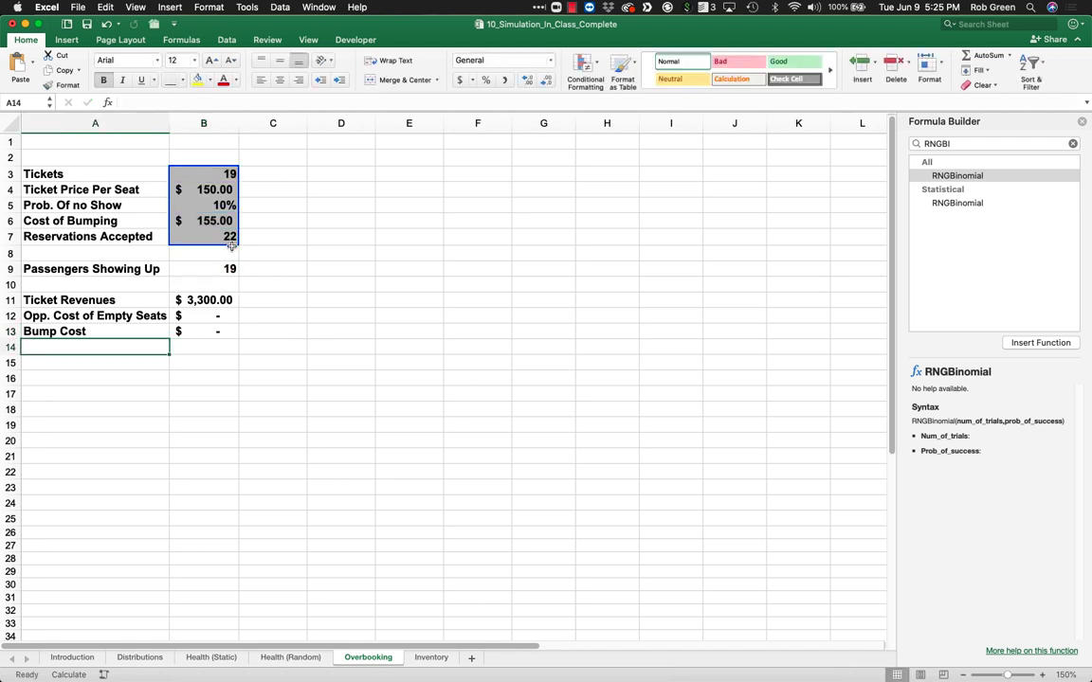
Recalculate the random show-ups several times and examine how the bump cost and opportunity cost respond to passengers versus tickets
{"action": "left_click", "coordinate": [225, 270]}
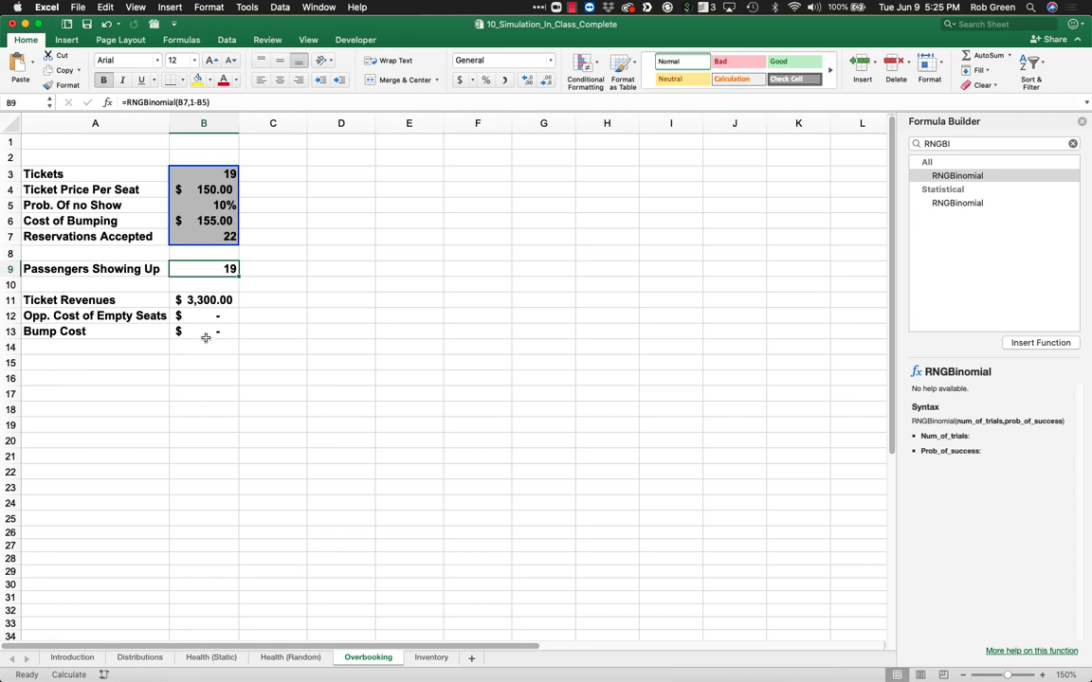
{"action": "key", "text": "F9"}
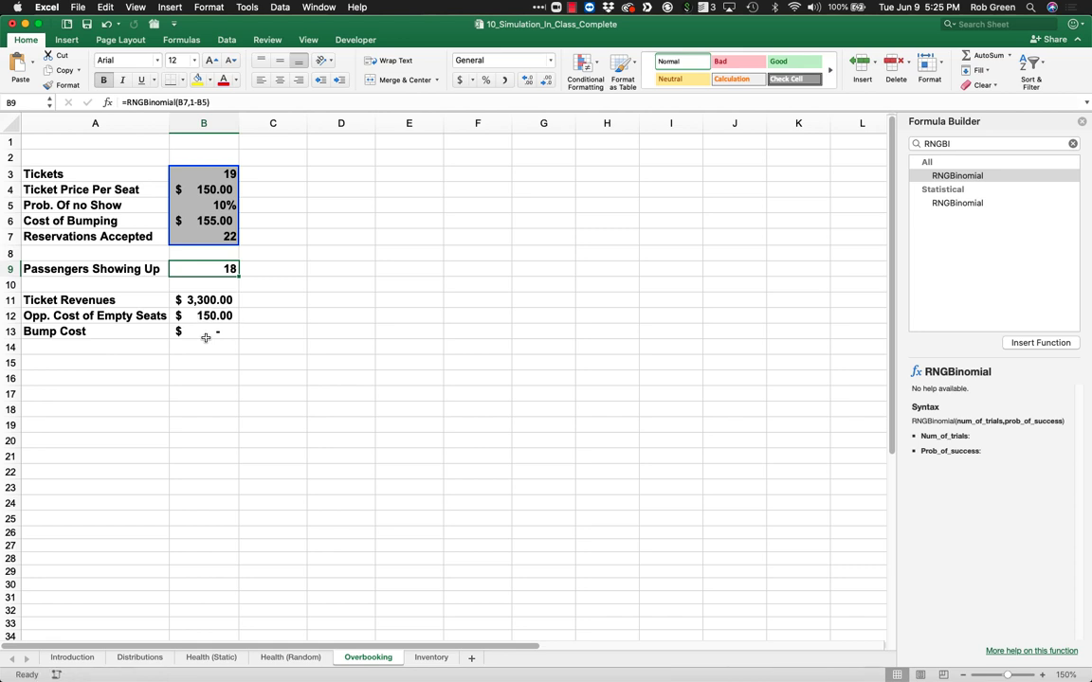
{"action": "key", "text": "F9"}
{"action": "key", "text": "F9"}
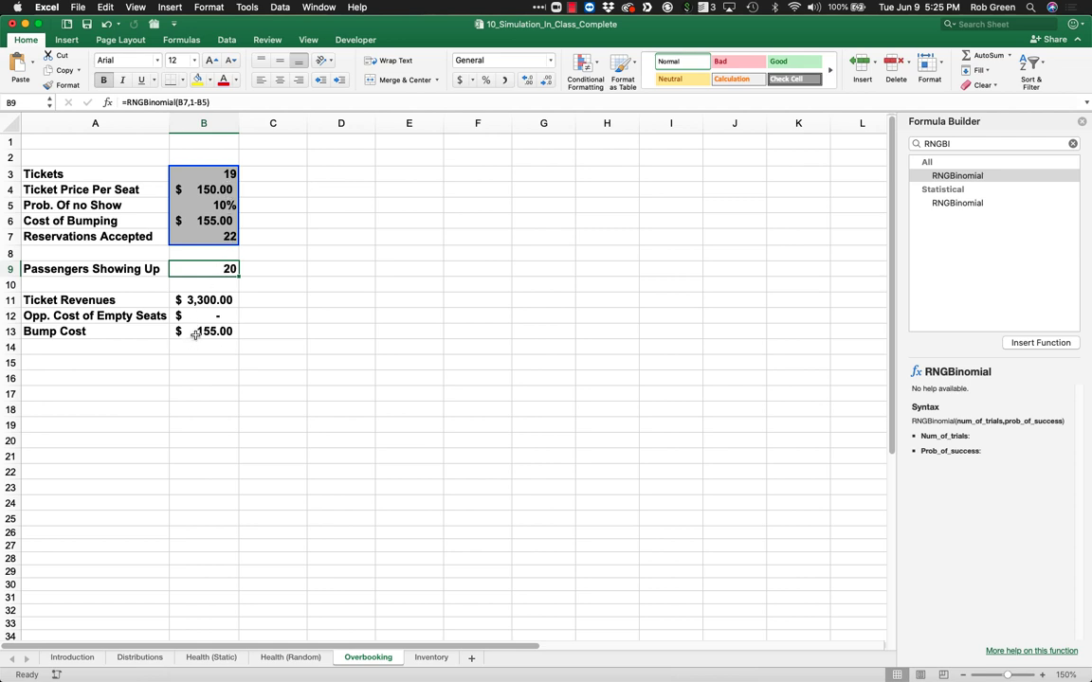
{"action": "left_click", "coordinate": [324, 234]}
{"action": "key", "text": "F9"}
{"action": "left_click", "coordinate": [294, 283]}
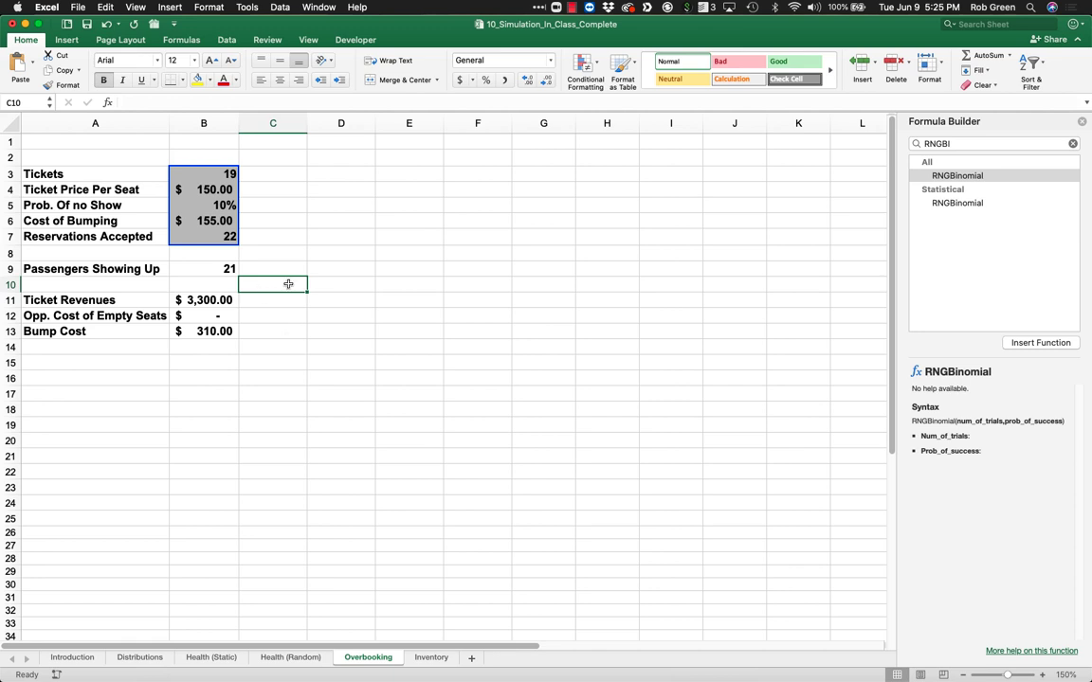
{"action": "left_click", "coordinate": [201, 173]}
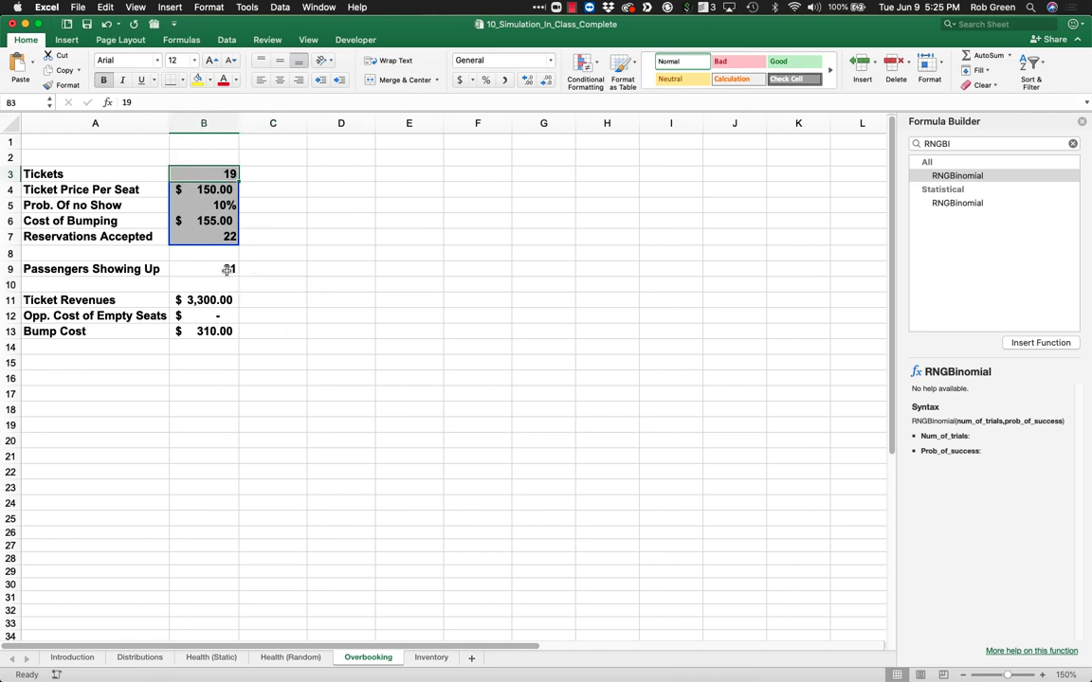
{"action": "left_click", "coordinate": [227, 269], "text": "super"}
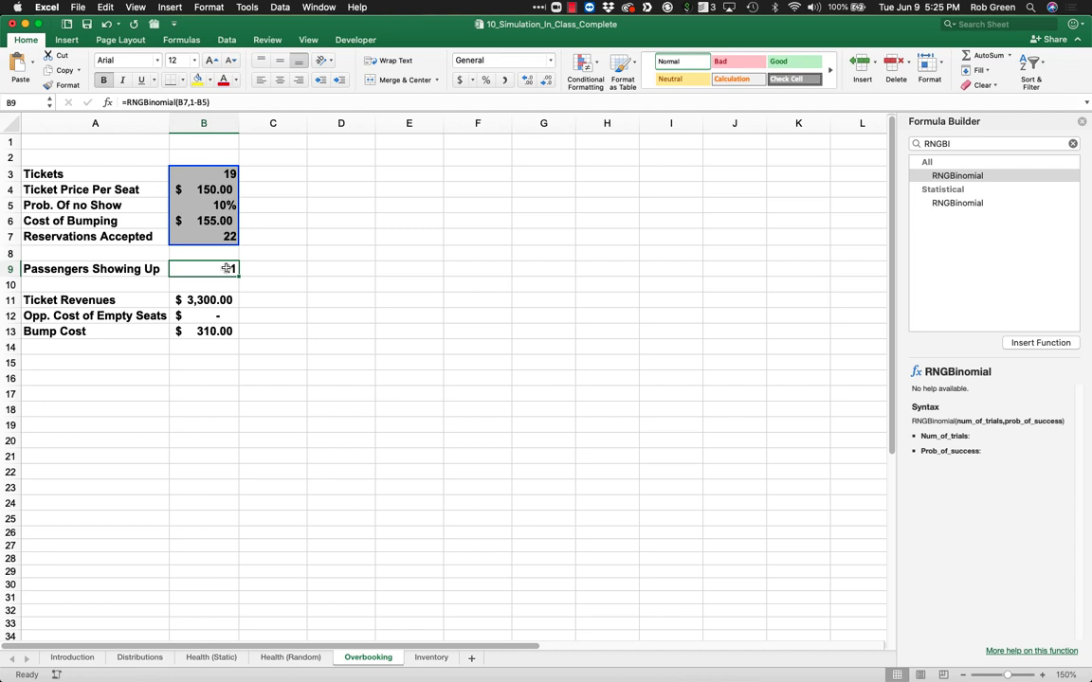
{"action": "left_click", "coordinate": [219, 333]}
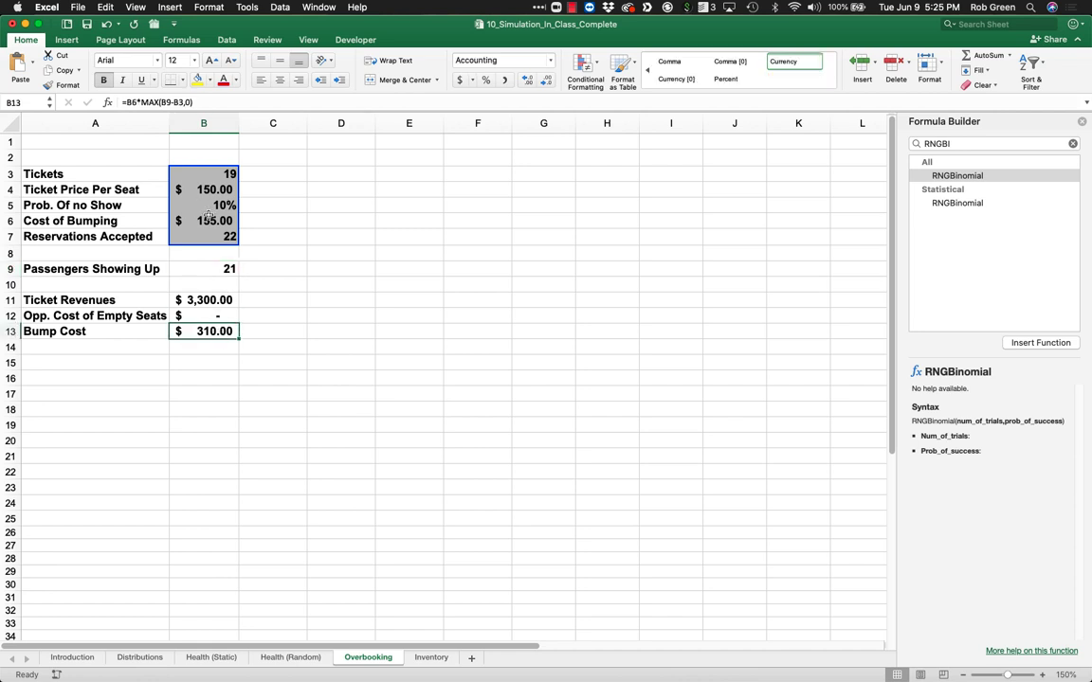
{"action": "left_click", "coordinate": [217, 315]}
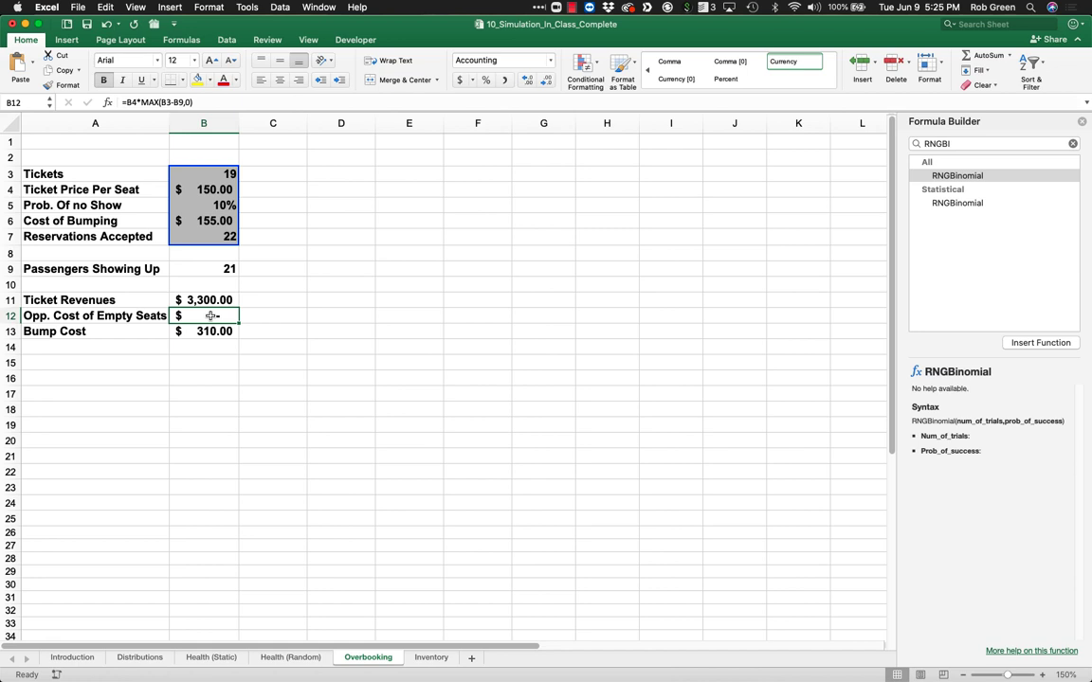
Label cell A14 "Marginal Profit" under the bump cost
{"action": "left_click", "coordinate": [133, 348]}
{"action": "type", "text": "Marginal"}
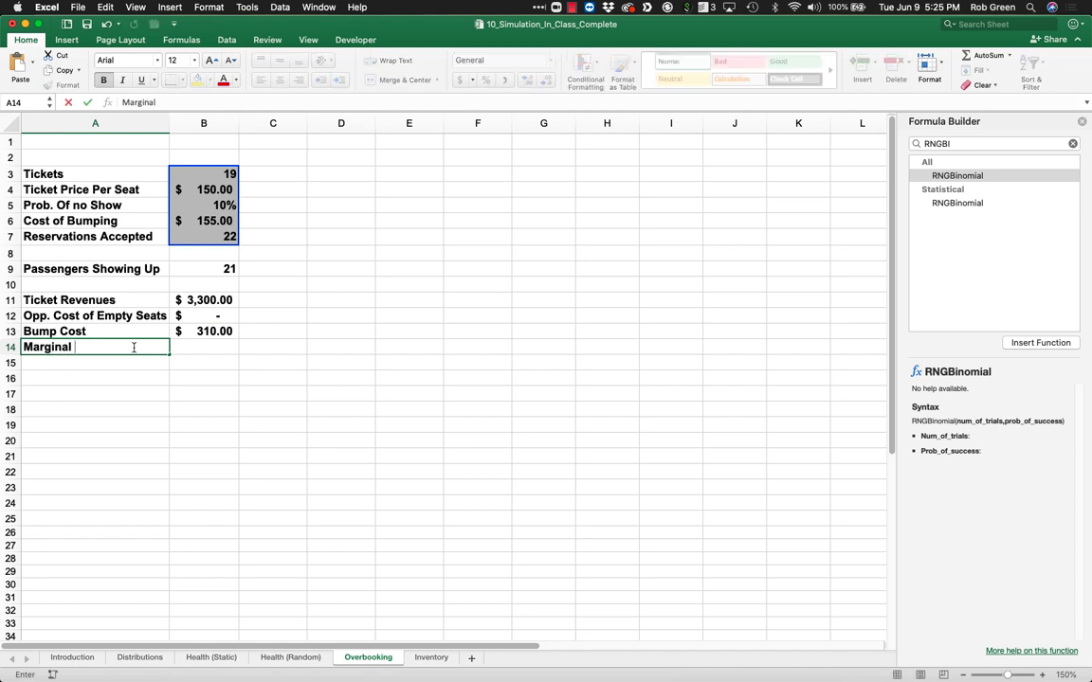
{"action": "type", "text": " Profit"}
{"action": "key", "text": "Tab"}
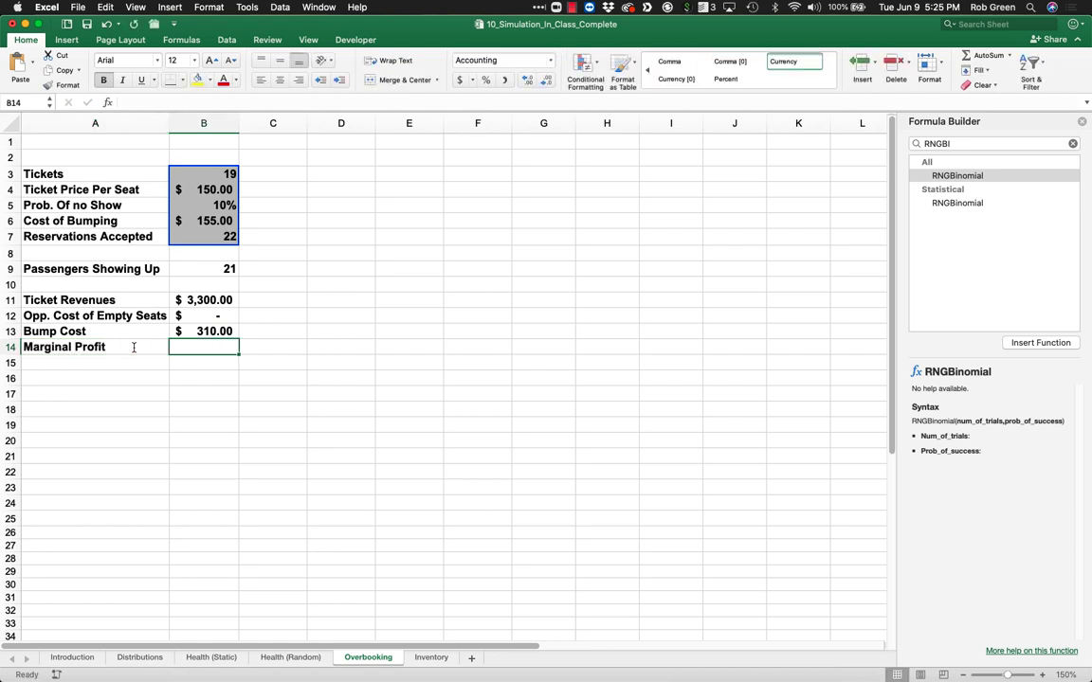
Calculate the marginal profit in B14 as ticket revenues minus both costs, with =B11-B12-B13
{"action": "type", "text": "="}
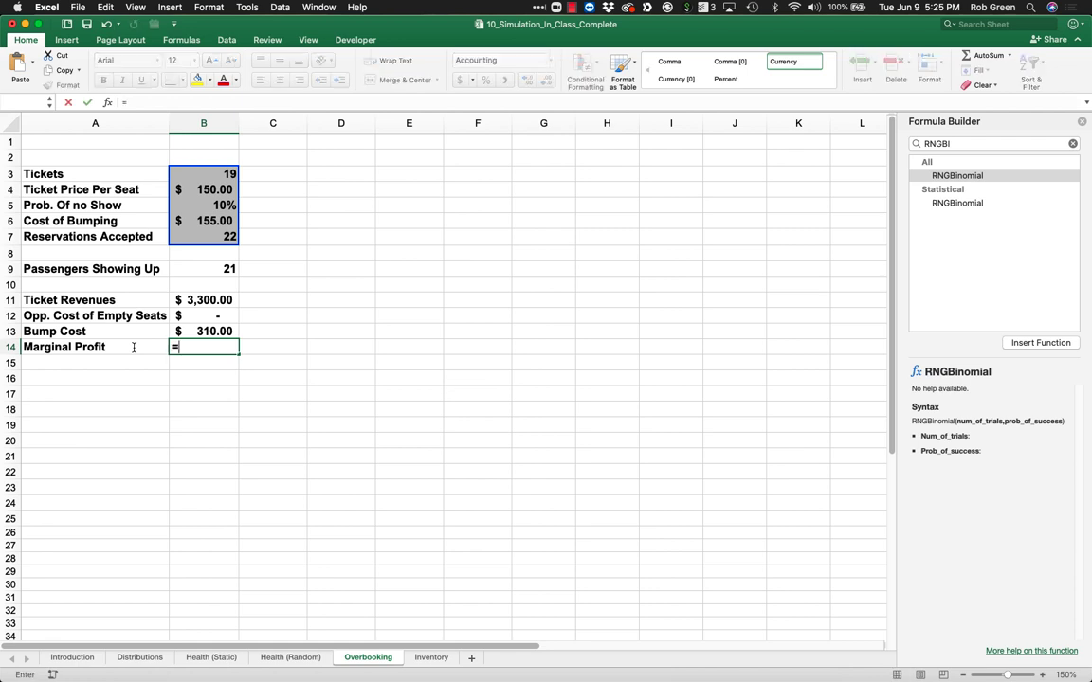
{"action": "left_click", "coordinate": [204, 300]}
{"action": "type", "text": "-"}
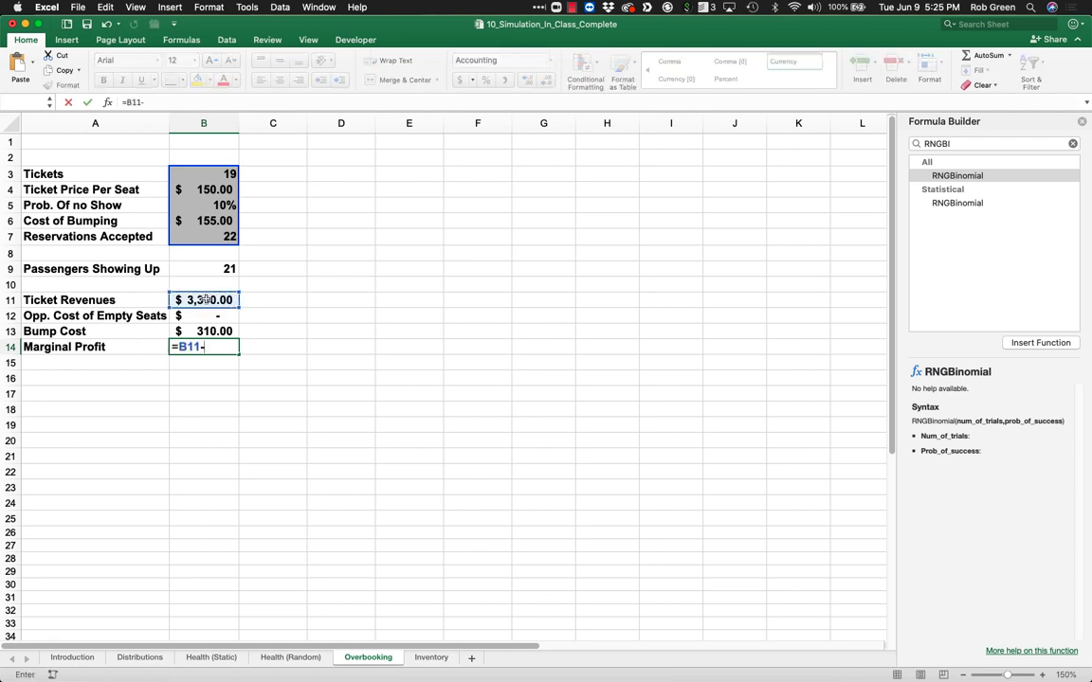
{"action": "left_click", "coordinate": [212, 313]}
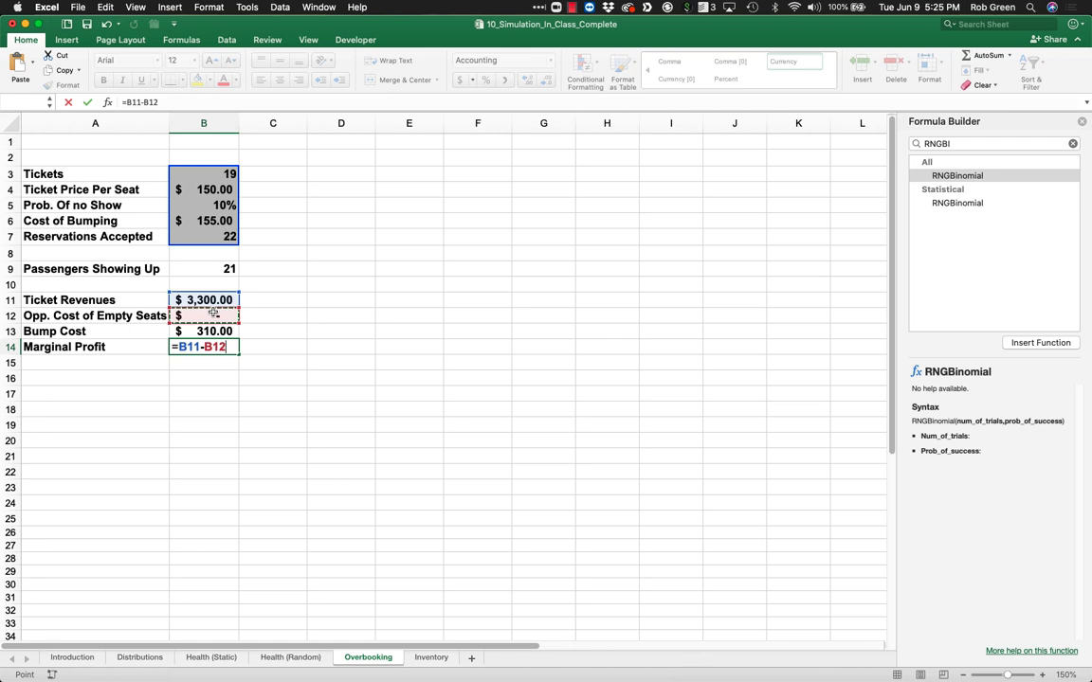
{"action": "type", "text": "-"}
{"action": "left_click", "coordinate": [216, 331]}
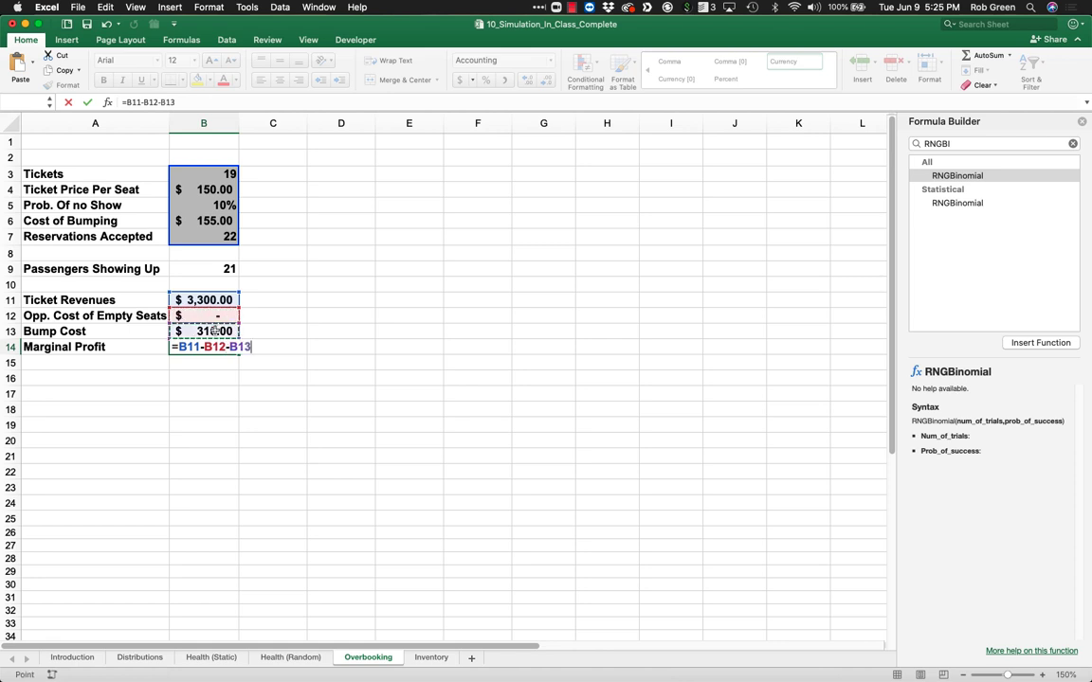
{"action": "key", "text": "Return"}
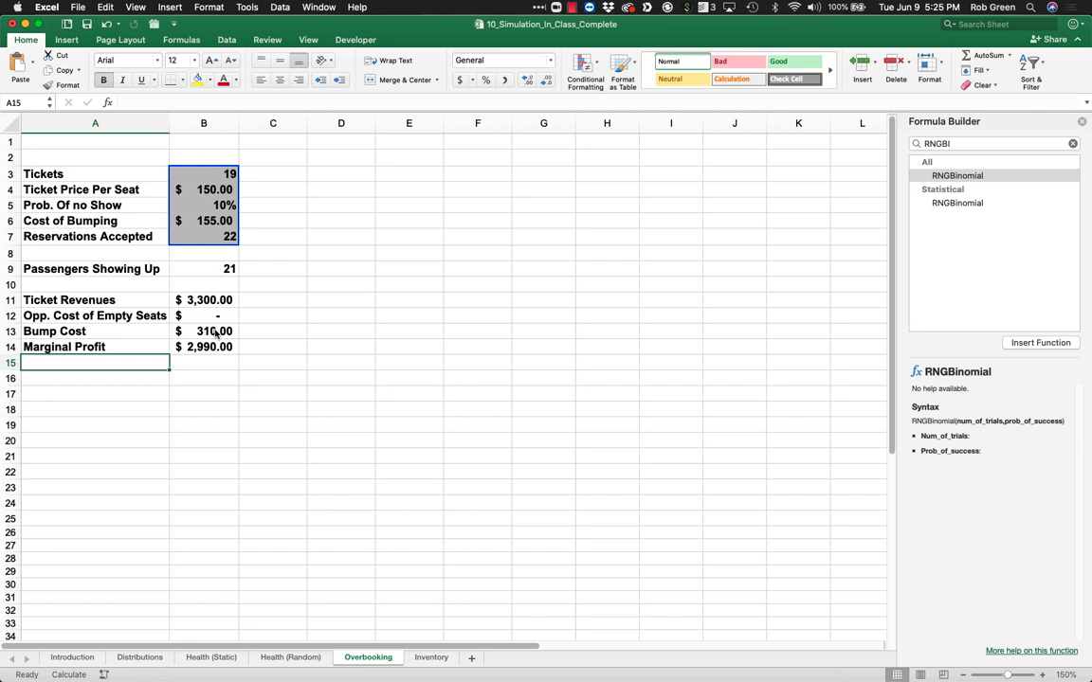
Recalculate the simulation several times and examine how the marginal profit in B14 varies with the random show-ups and reservations accepted
{"action": "left_click", "coordinate": [251, 399]}
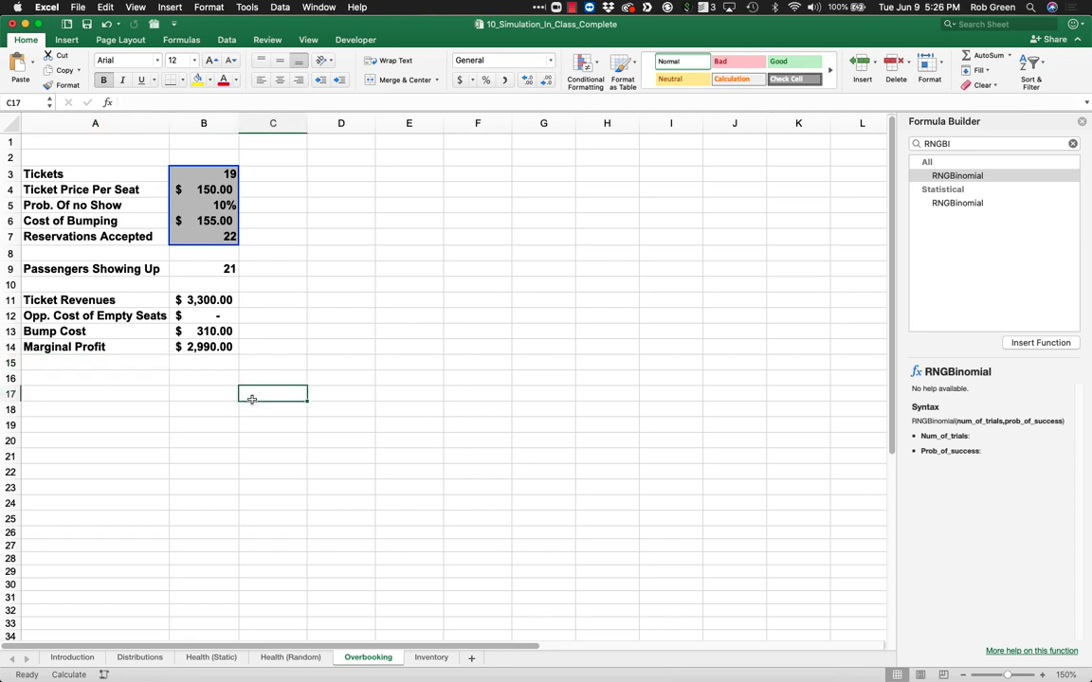
{"action": "left_click", "coordinate": [223, 347]}
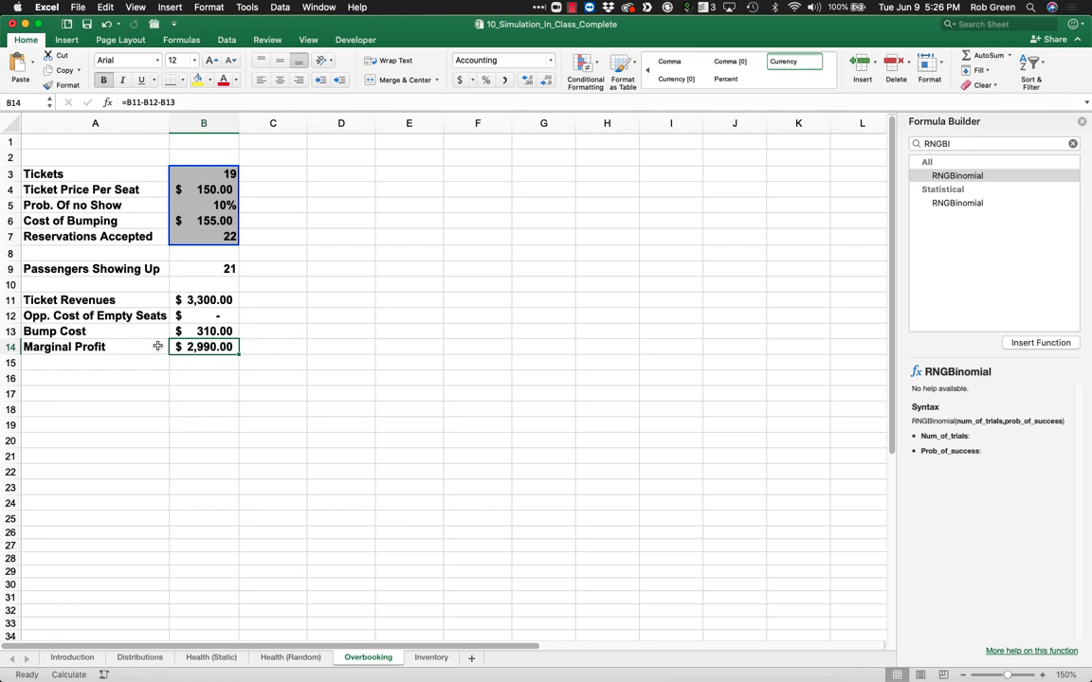
{"action": "key", "text": "F9"}
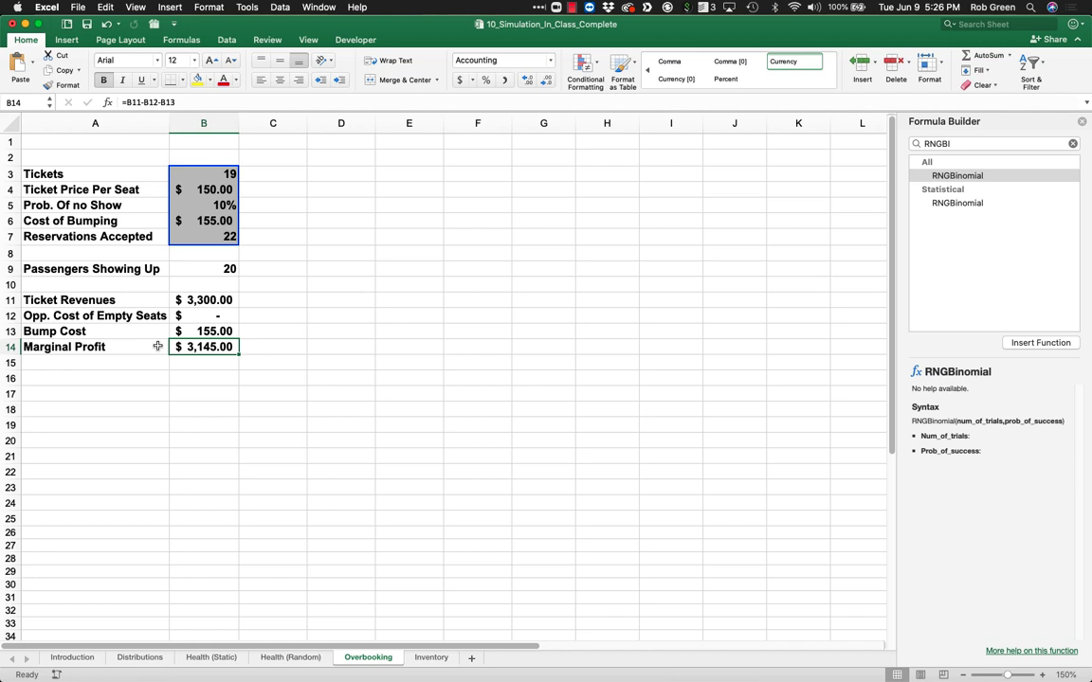
{"action": "left_click", "coordinate": [308, 393]}
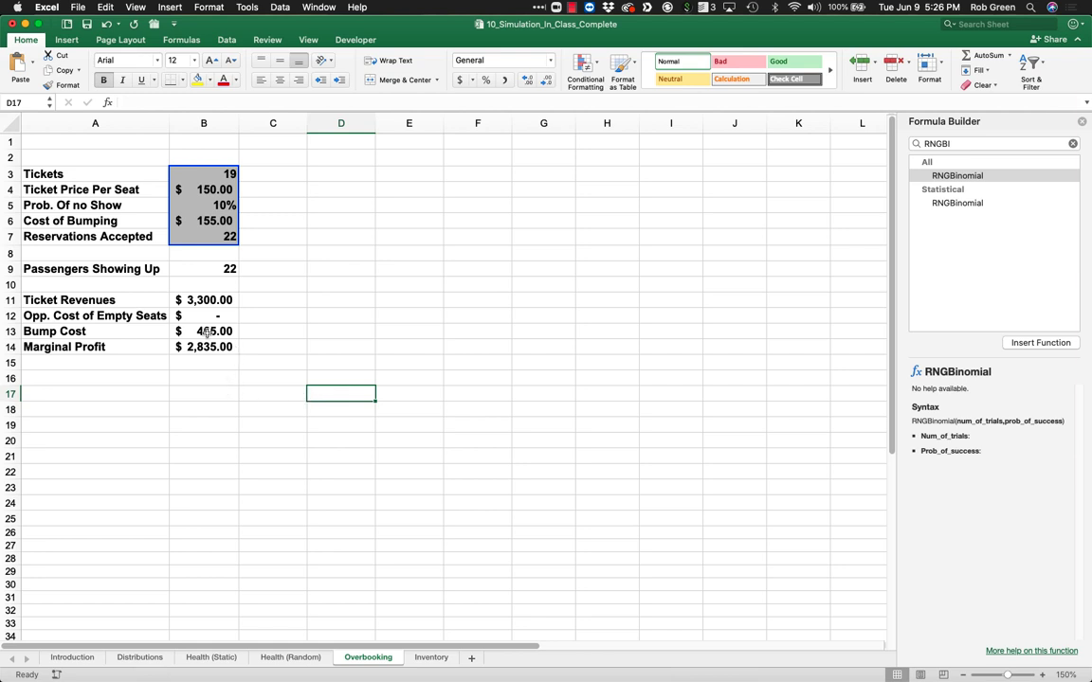
{"action": "key", "text": "F9"}
{"action": "left_click", "coordinate": [202, 410]}
{"action": "left_click", "coordinate": [189, 343]}
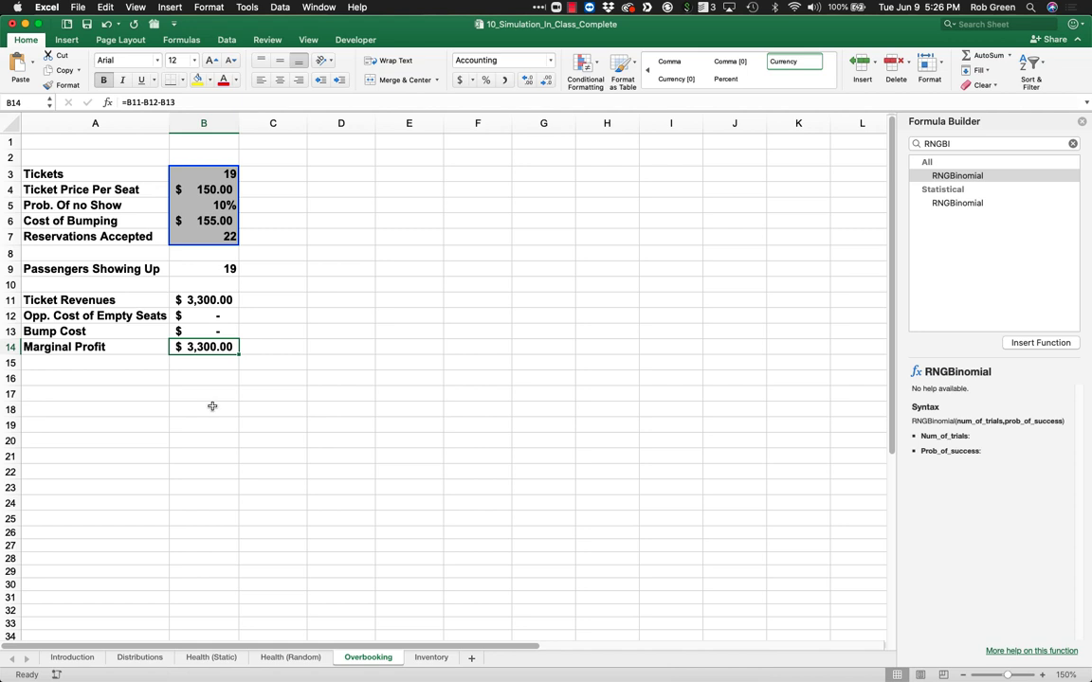
{"action": "left_click", "coordinate": [195, 232]}
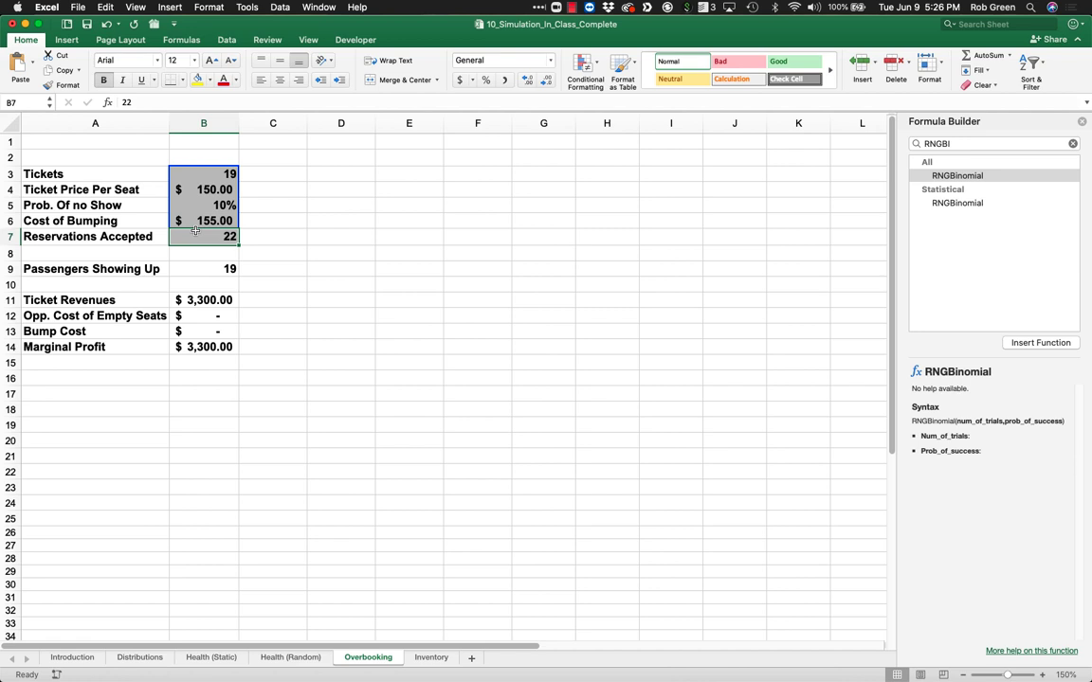
{"action": "left_click", "coordinate": [141, 392]}
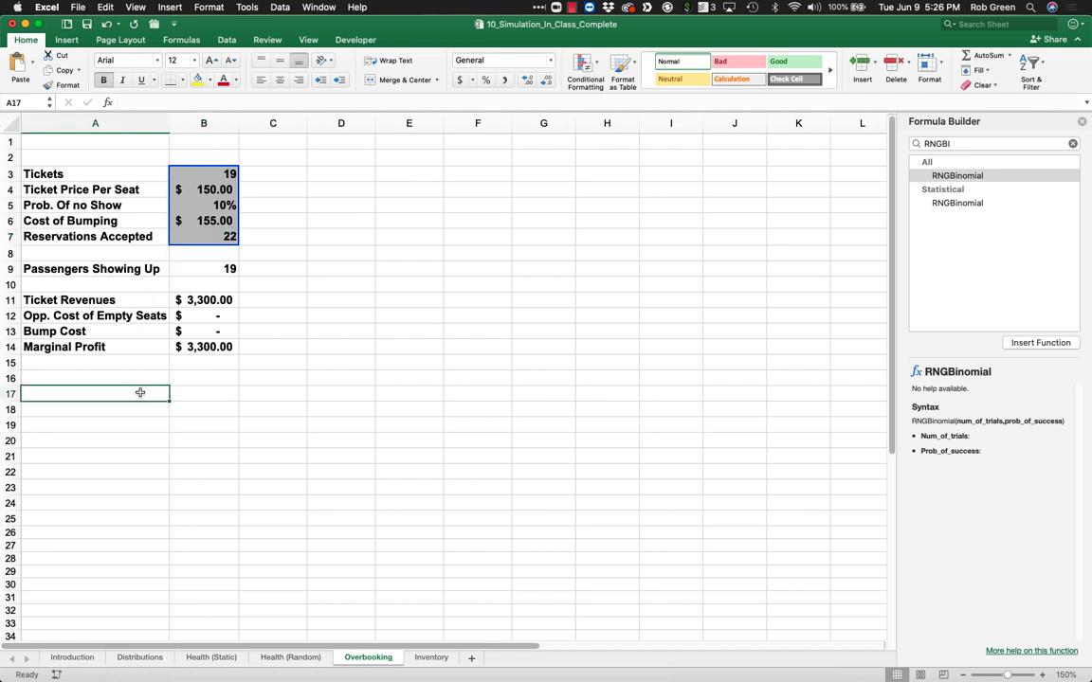
Number the simulation trials 1 to 10 down A17:A26
{"action": "type", "text": "1"}
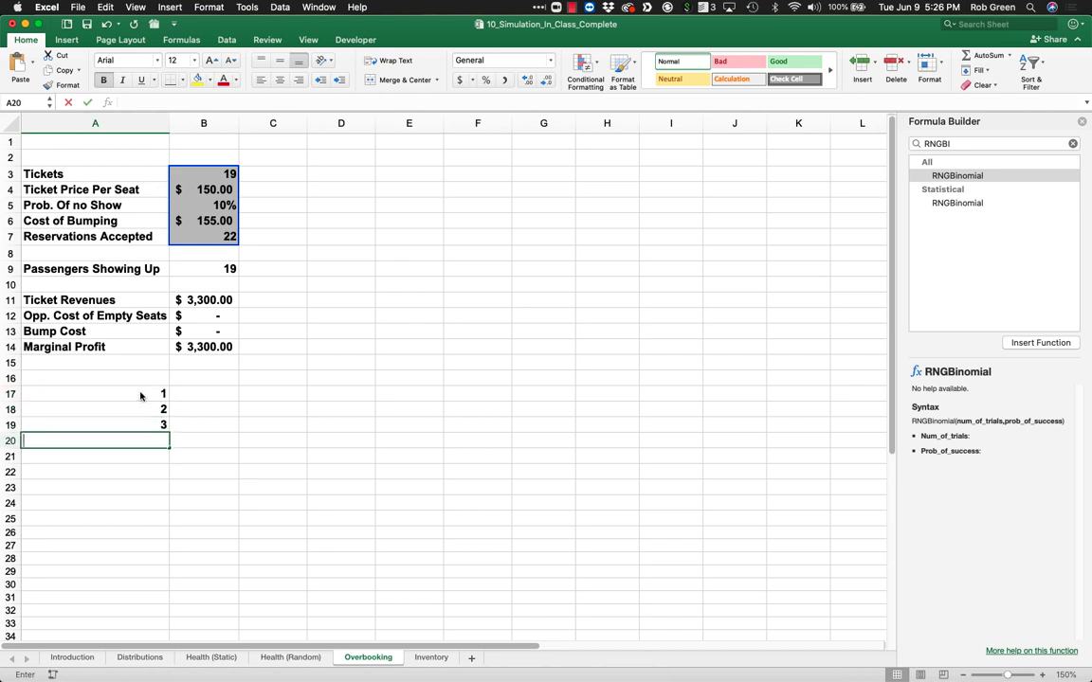
{"action": "type", "text": " 2 3 4 5 6 7 8 9 10"}
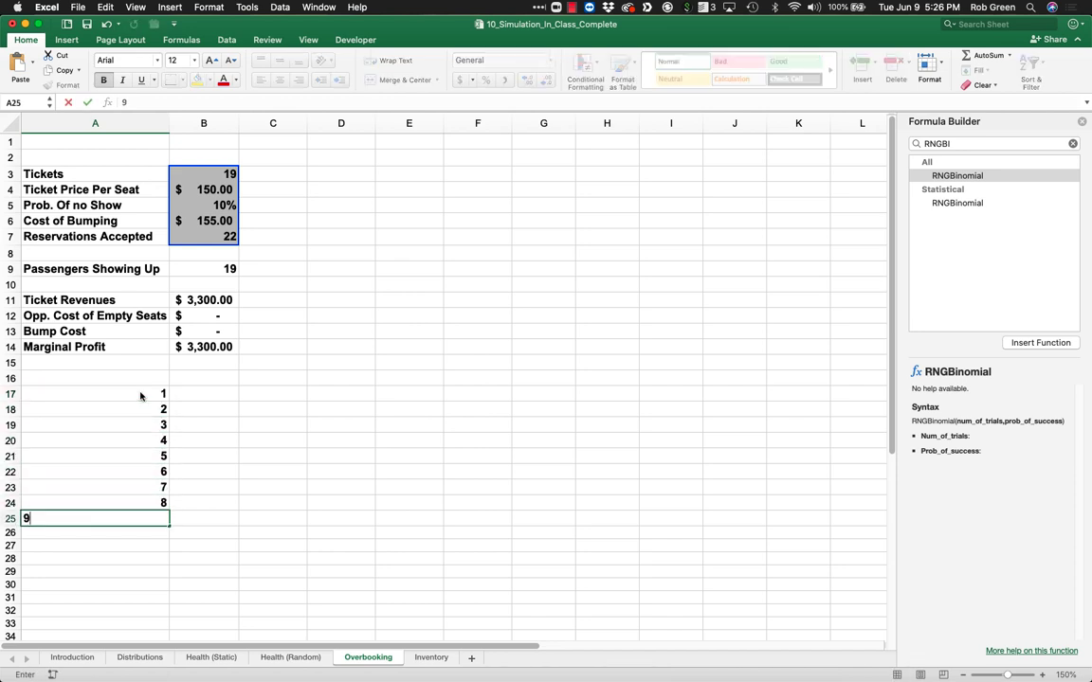
{"action": "key", "text": "Return"}
Enter the reservation levels 19 to 25 across B16:H16 as the header row above the trials
{"action": "left_click", "coordinate": [199, 380]}
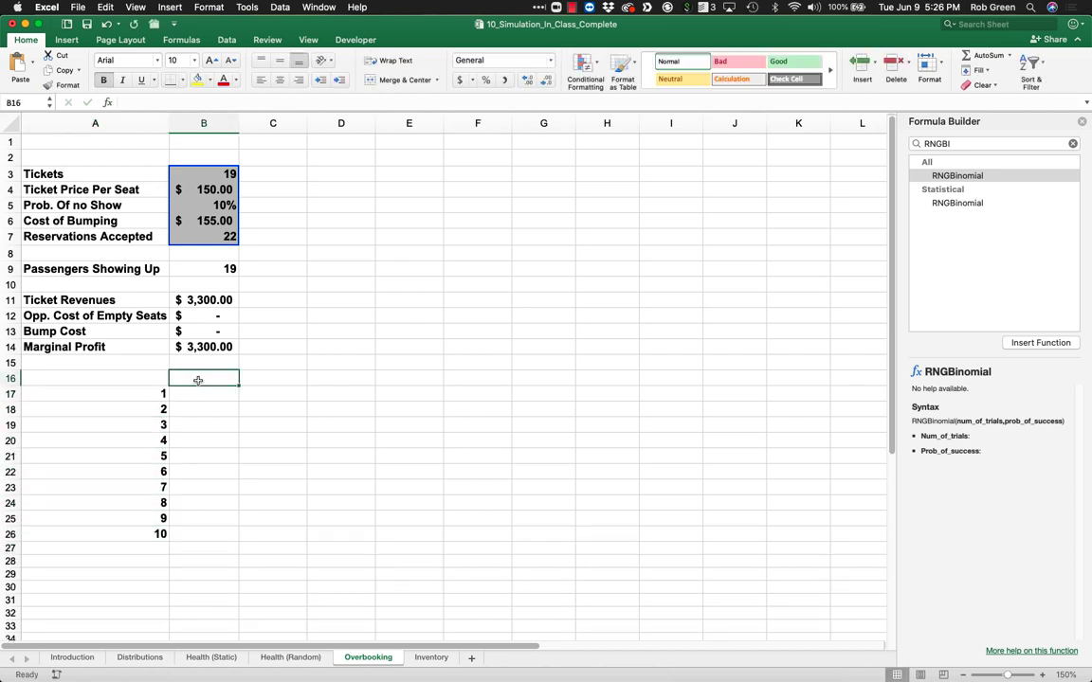
{"action": "type", "text": "19"}
{"action": "key", "text": "Tab"}
{"action": "type", "text": "20"}
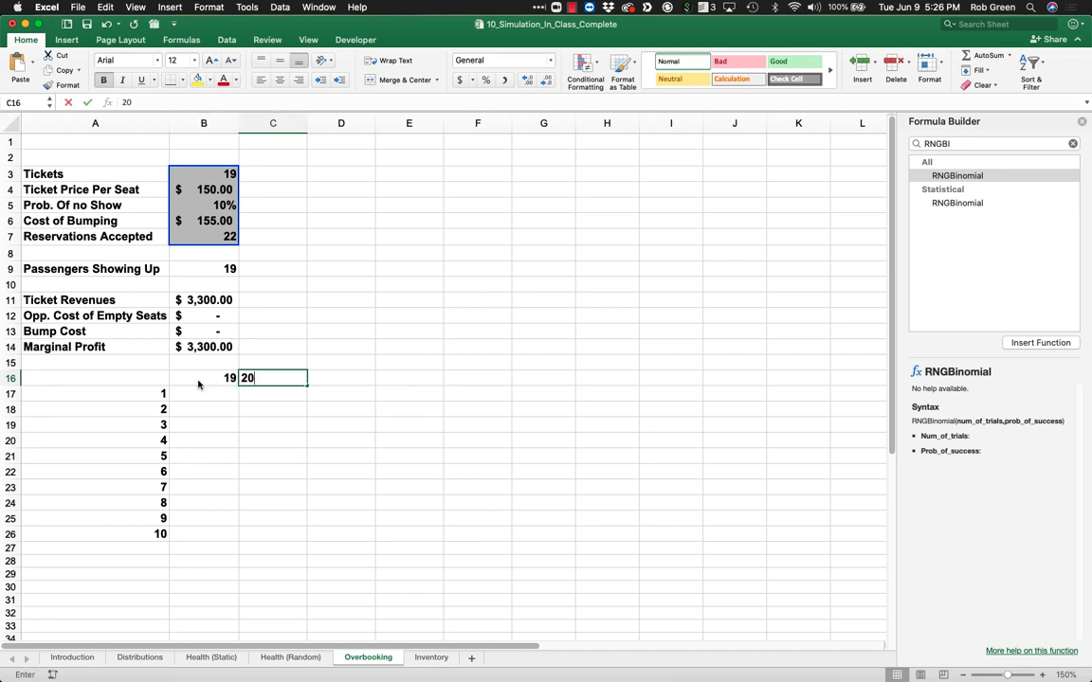
{"action": "key", "text": "Tab"}
{"action": "type", "text": "21"}
{"action": "key", "text": "Tab"}
{"action": "type", "text": "22"}
{"action": "key", "text": "Tab"}
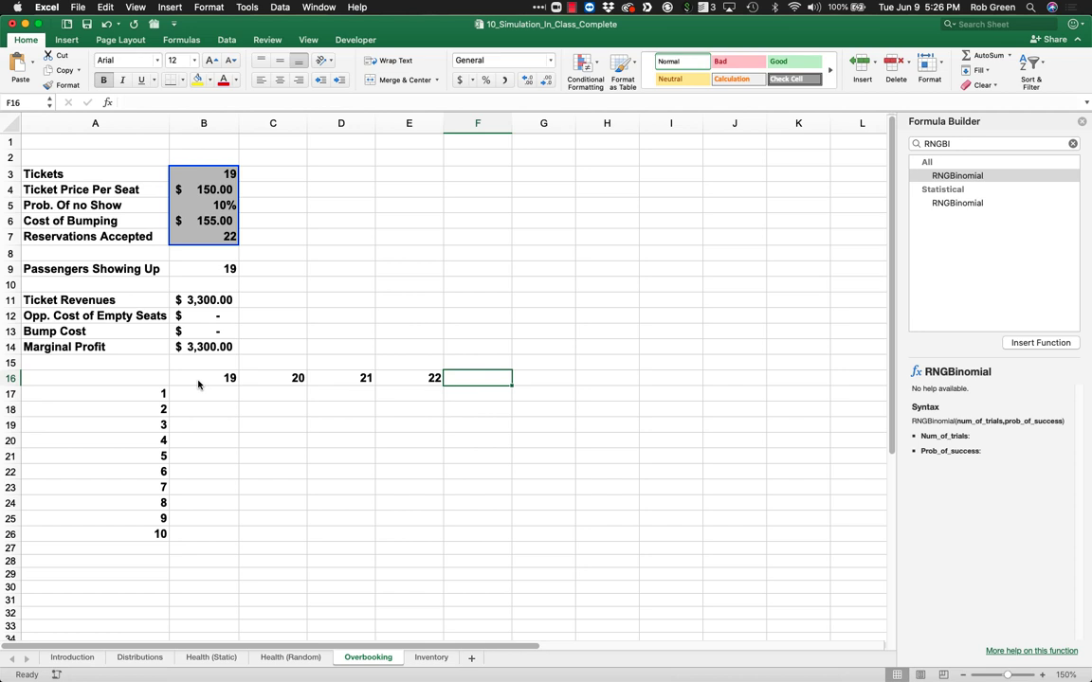
{"action": "type", "text": "23"}
{"action": "key", "text": "Tab"}
{"action": "type", "text": "24"}
{"action": "key", "text": "Tab"}
{"action": "type", "text": "25"}
{"action": "key", "text": "Tab"}
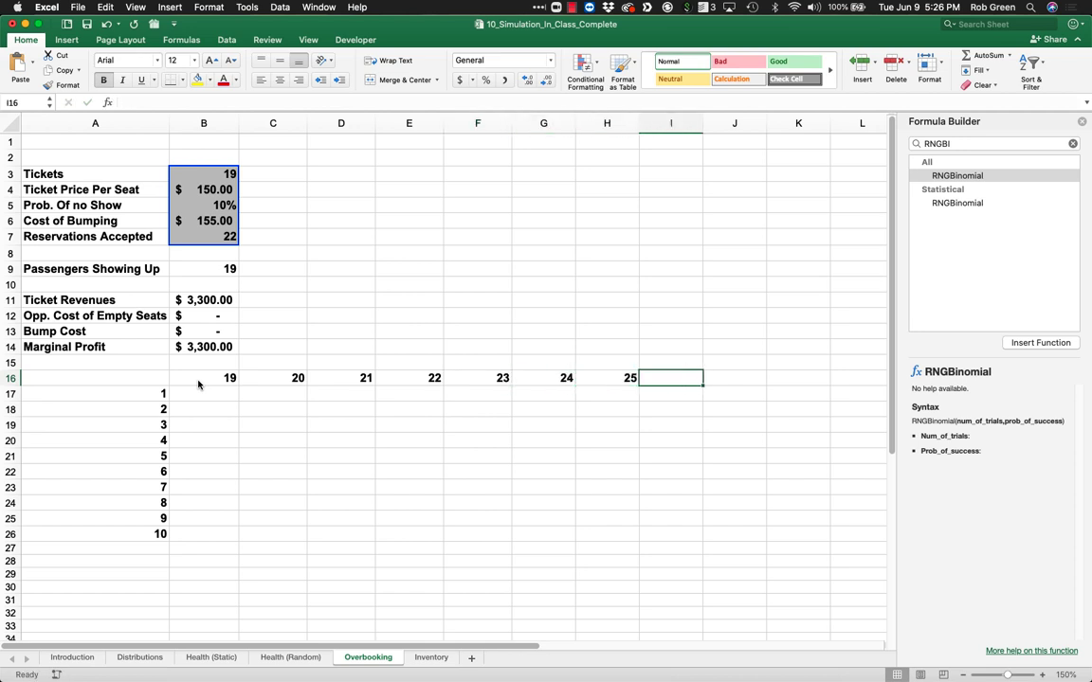
Link corner cell A16 to the marginal profit with =B14
{"action": "left_click", "coordinate": [144, 380]}
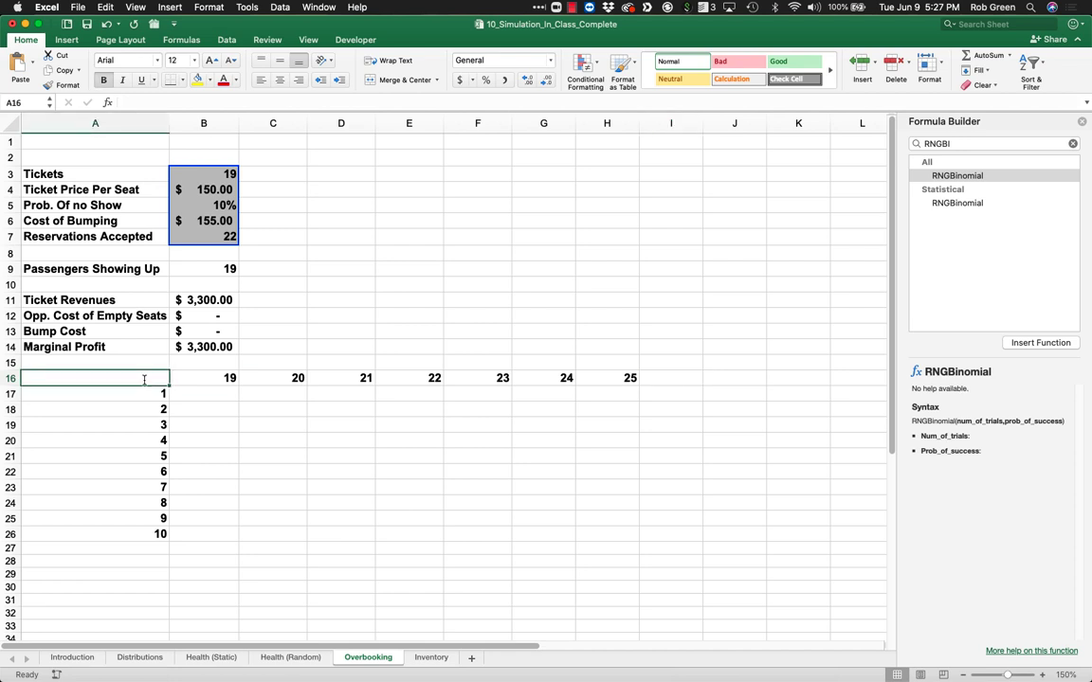
{"action": "type", "text": "="}
{"action": "left_click", "coordinate": [199, 349]}
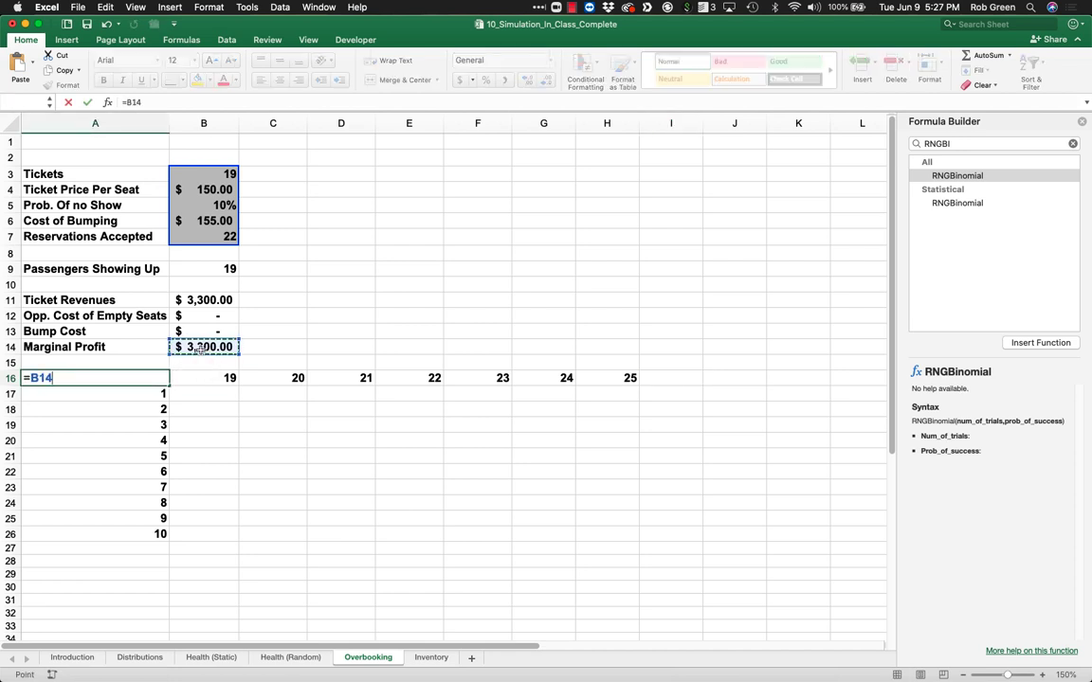
{"action": "key", "text": "Return"}
Create a what-if data table over A16:H26 with B7 as the row input cell and blank cell E1 as the column input cell
{"action": "left_click", "coordinate": [133, 378]}
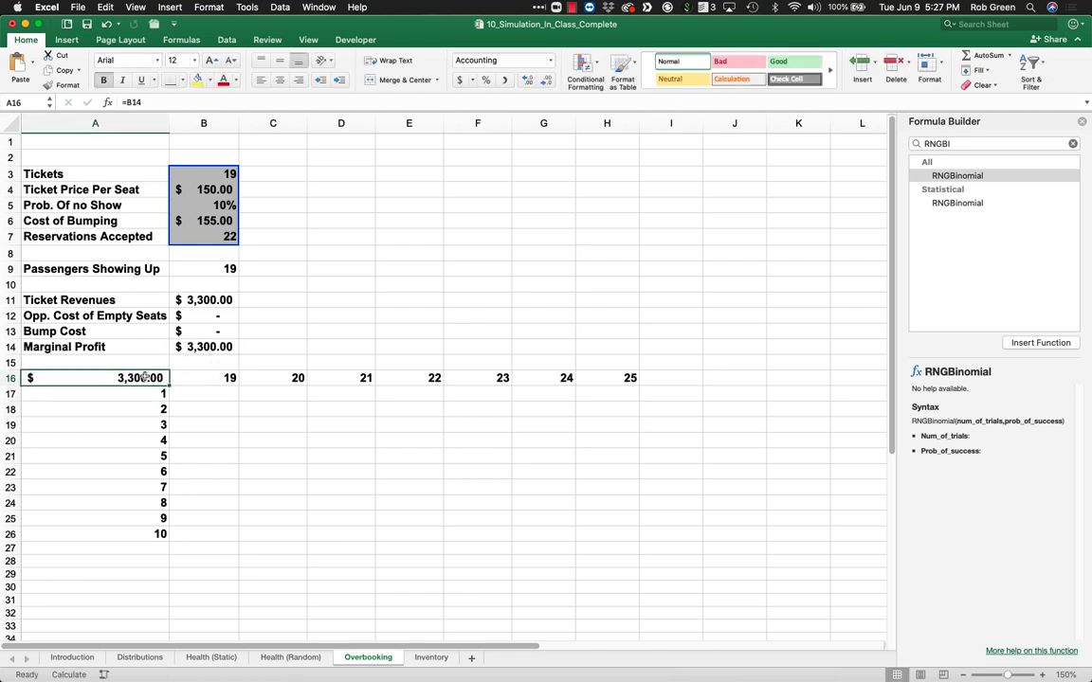
{"action": "left_click_drag", "start_coordinate": [133, 378], "coordinate": [593, 521]}
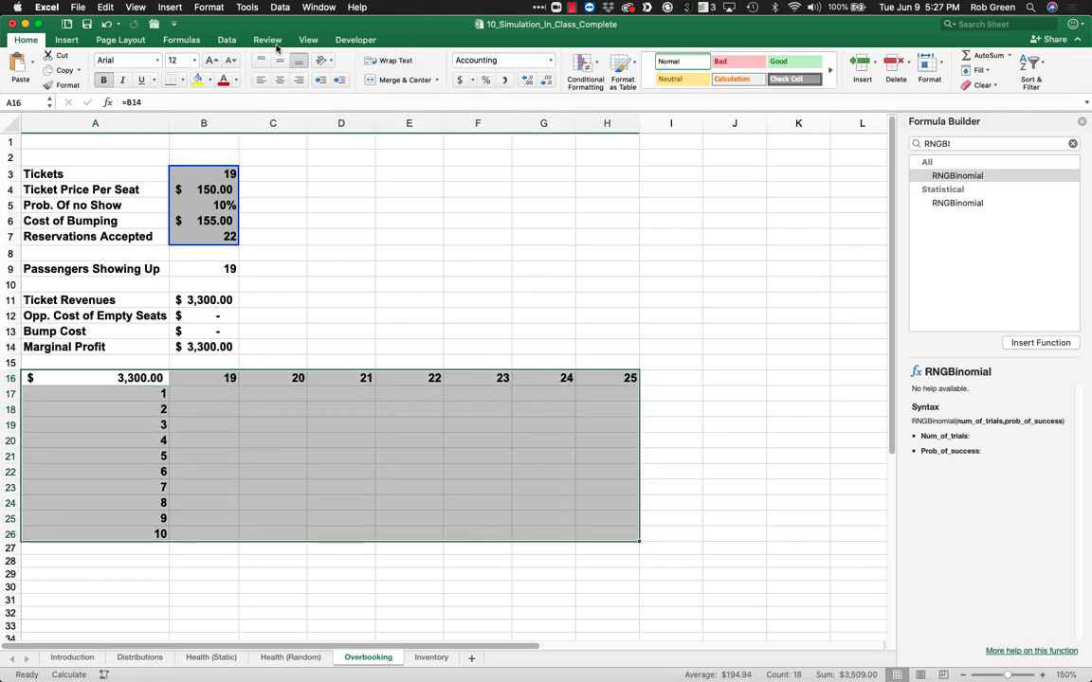
{"action": "left_click", "coordinate": [228, 40]}
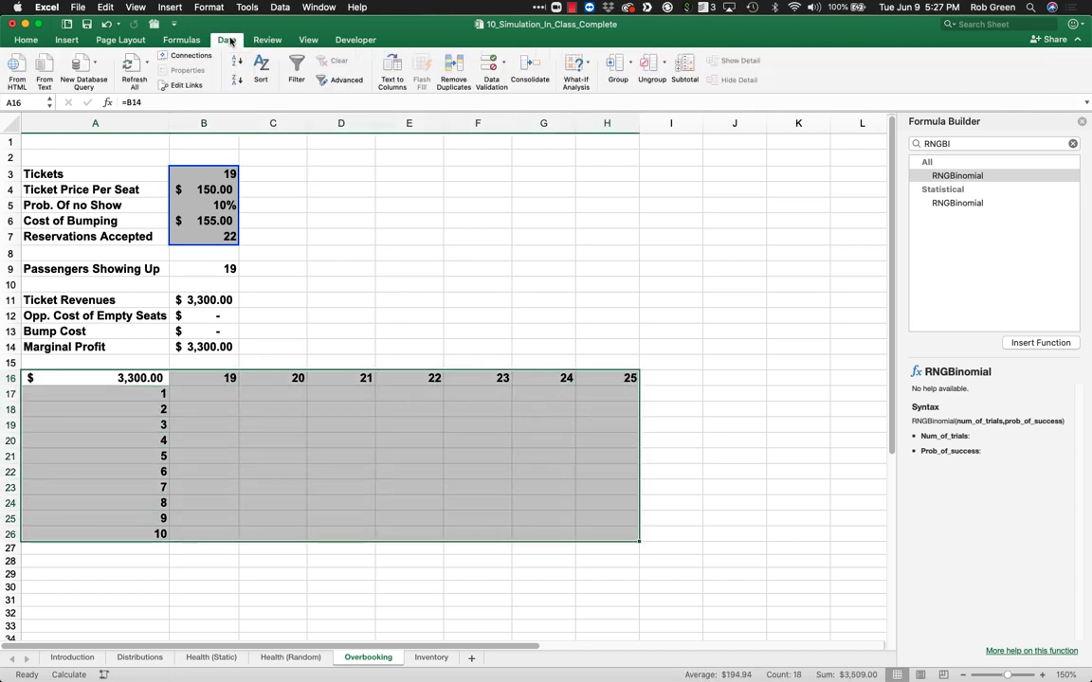
{"action": "left_click", "coordinate": [576, 68]}
{"action": "left_click", "coordinate": [595, 117]}
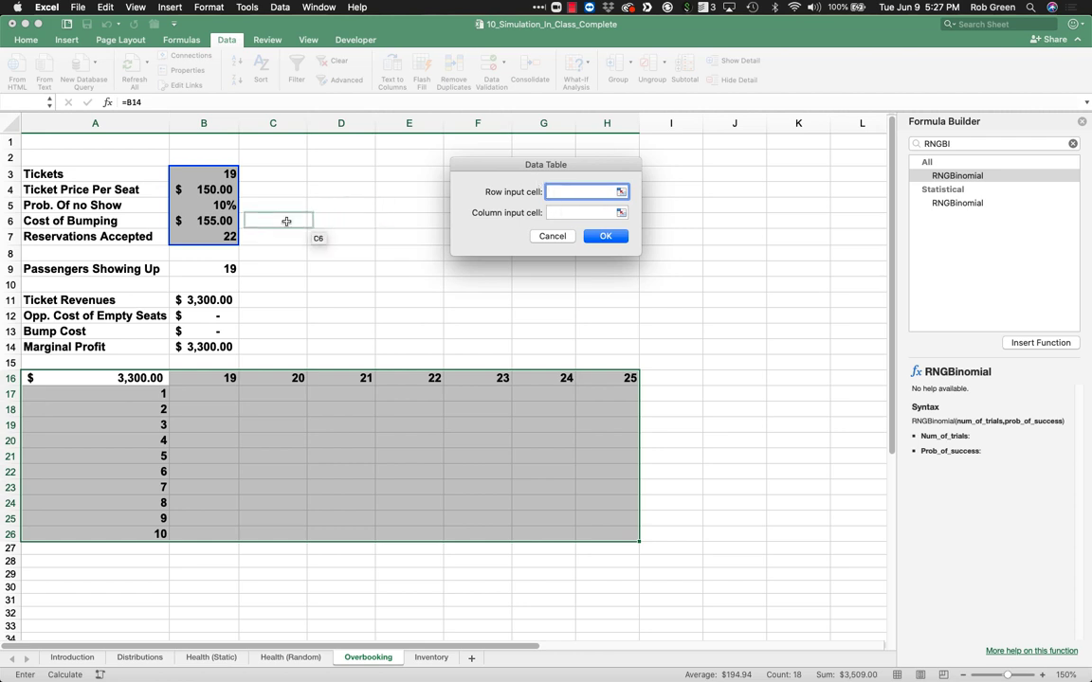
{"action": "left_click", "coordinate": [231, 238]}
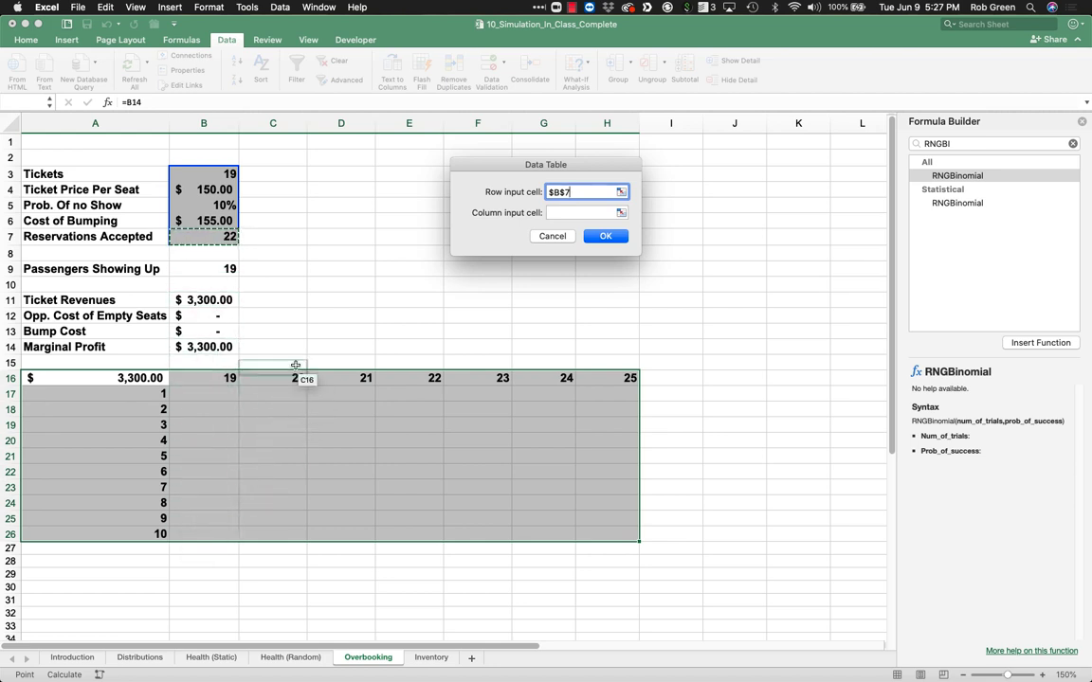
{"action": "left_click", "coordinate": [573, 212]}
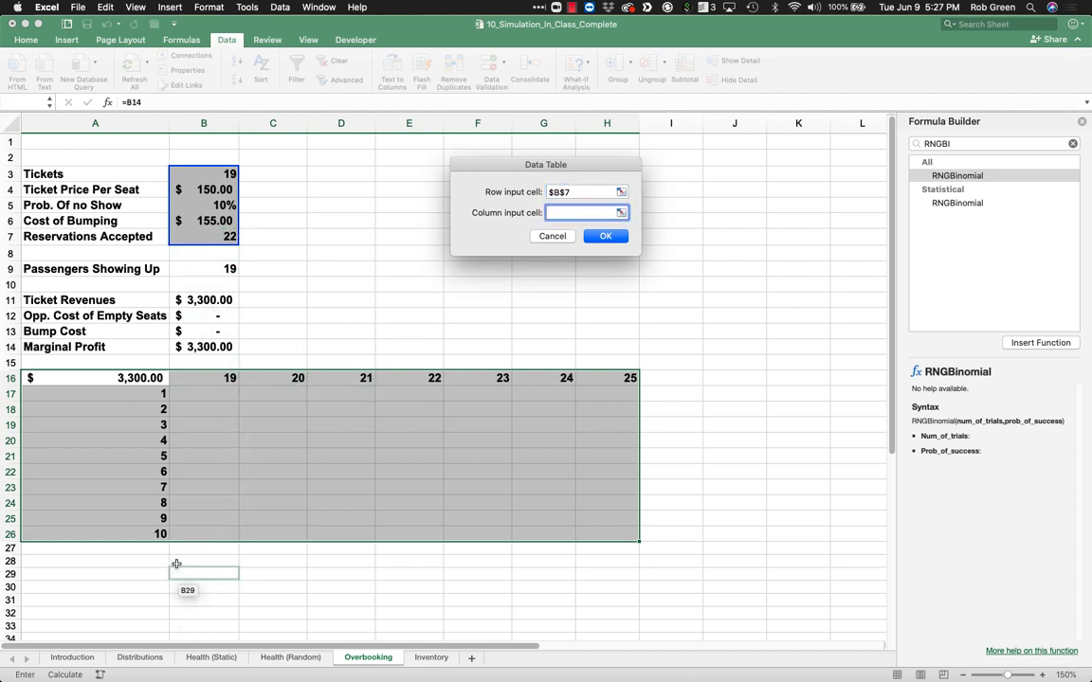
{"action": "left_click", "coordinate": [381, 145]}
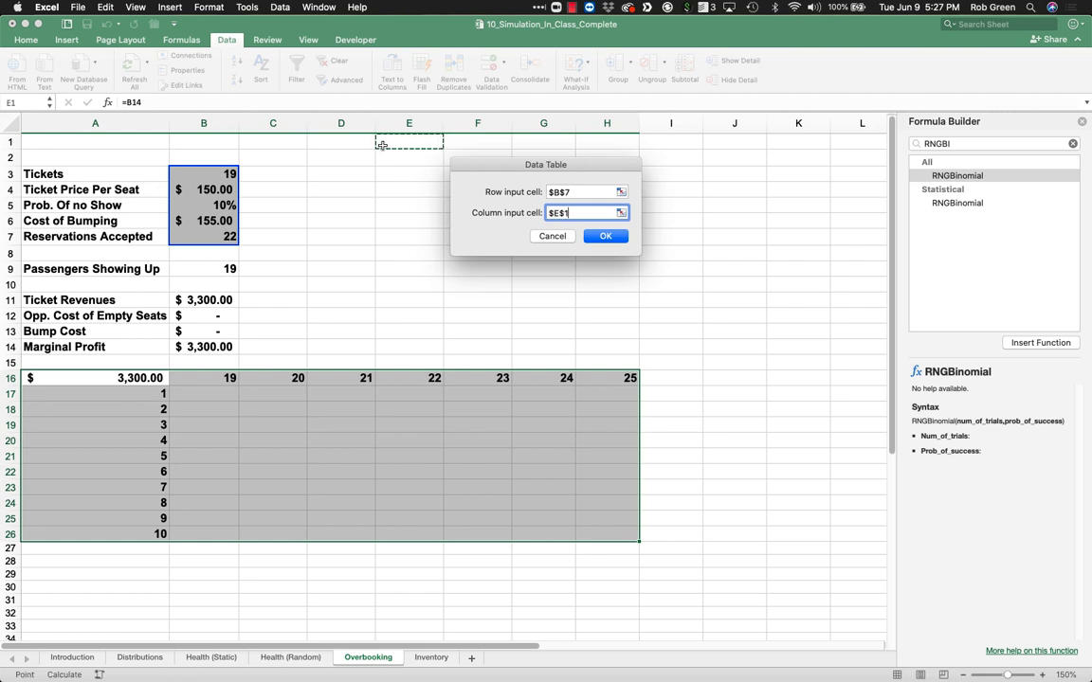
{"action": "left_click", "coordinate": [611, 237]}
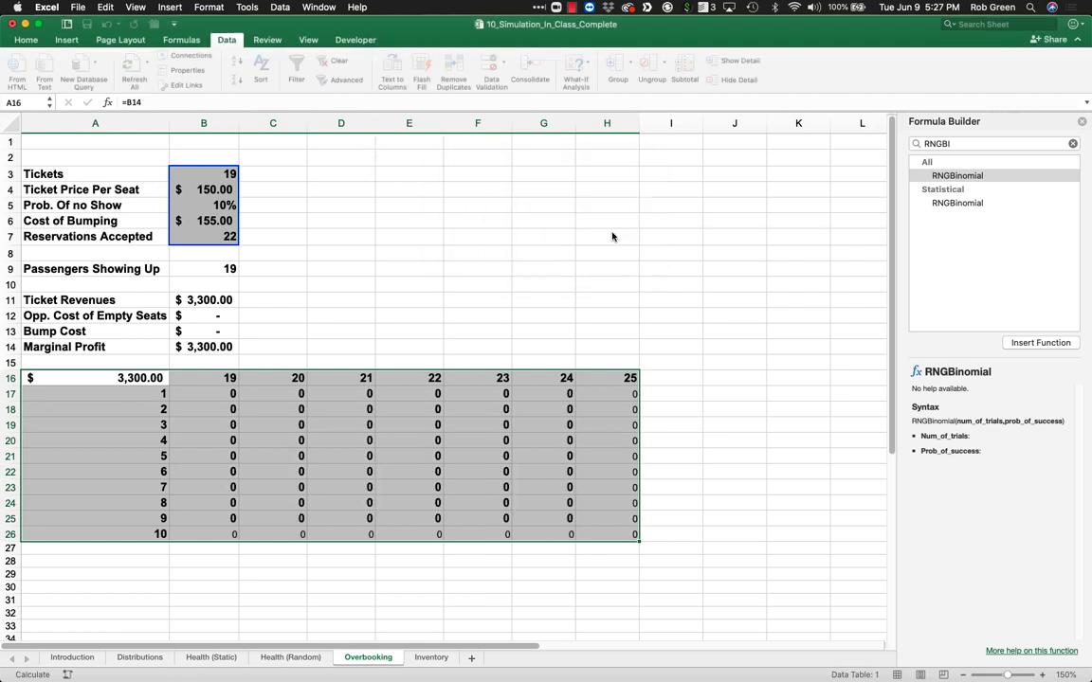
{"action": "left_click", "coordinate": [346, 424]}
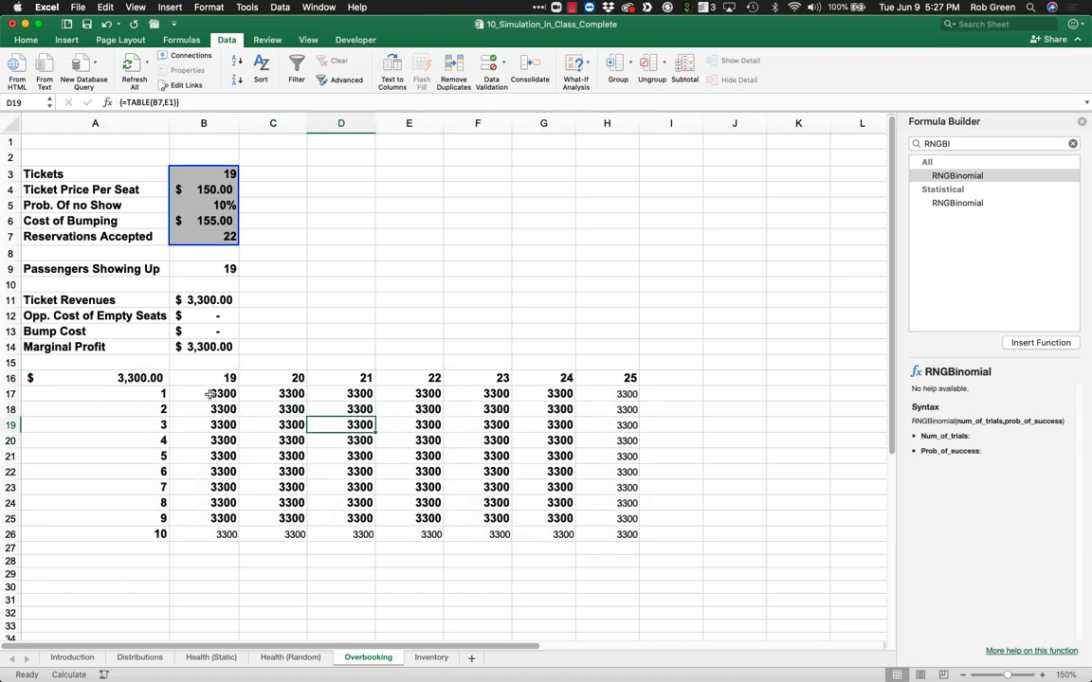
Apply the dollar accounting format to the data table results in B17:H26
{"action": "left_click_drag", "start_coordinate": [211, 394], "coordinate": [606, 531]}
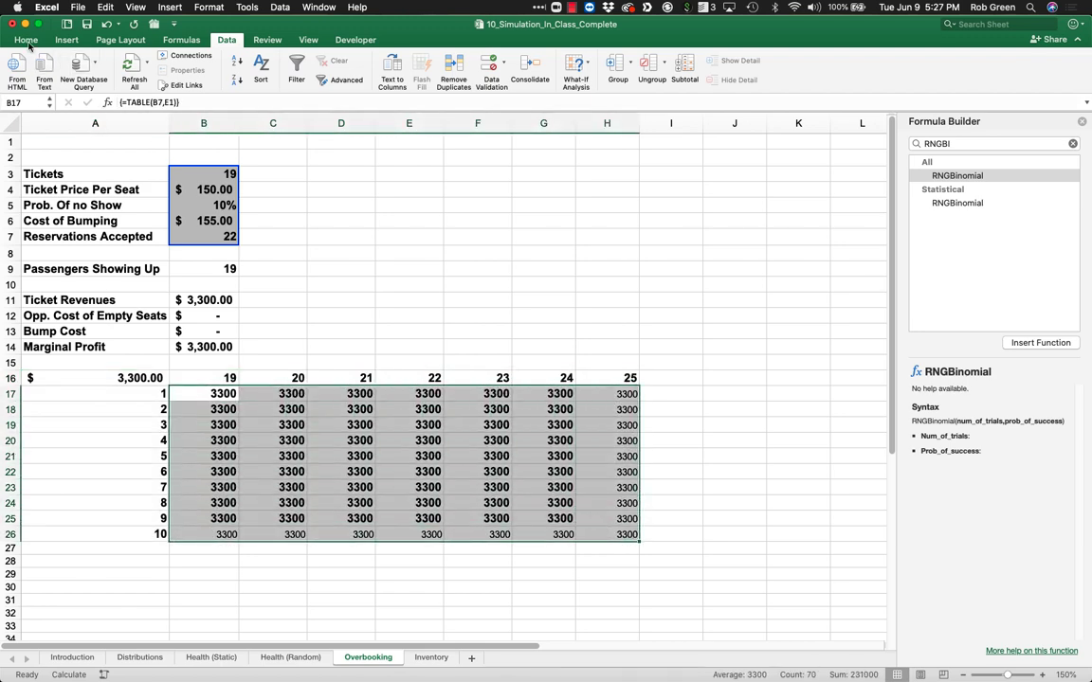
{"action": "left_click", "coordinate": [27, 40]}
{"action": "left_click", "coordinate": [460, 80]}
{"action": "left_click", "coordinate": [393, 282]}
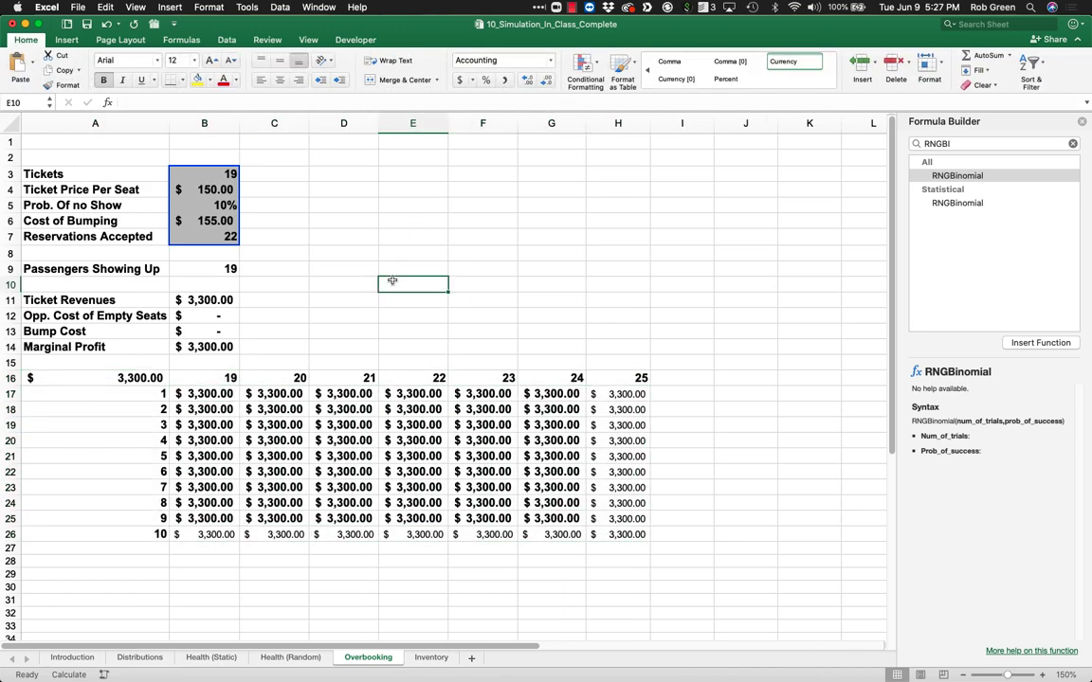
Set the data table results in B17:H26 to non-bold Calibri at size 12
{"action": "left_click_drag", "start_coordinate": [180, 534], "coordinate": [593, 399]}
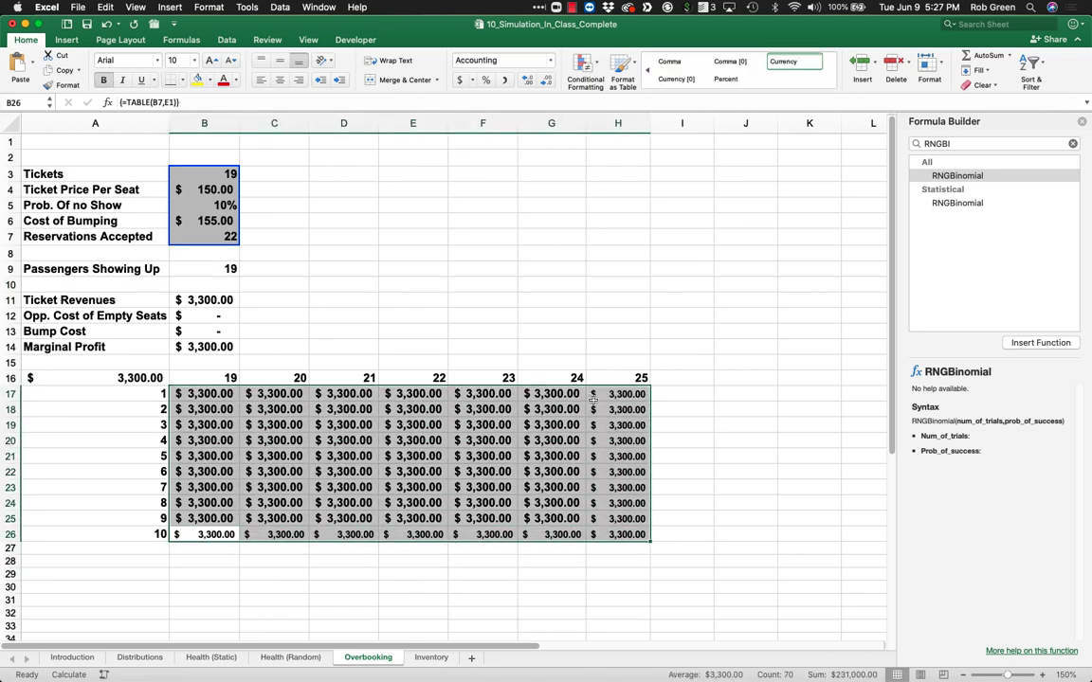
{"action": "left_click", "coordinate": [172, 61]}
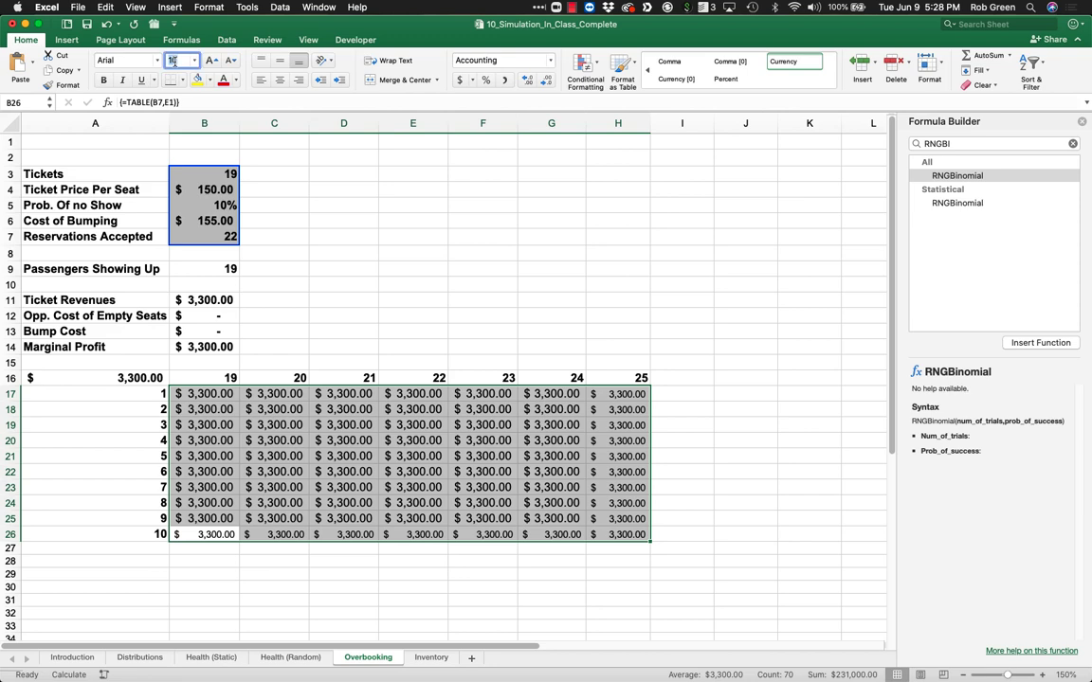
{"action": "type", "text": "12"}
{"action": "key", "text": "Return"}
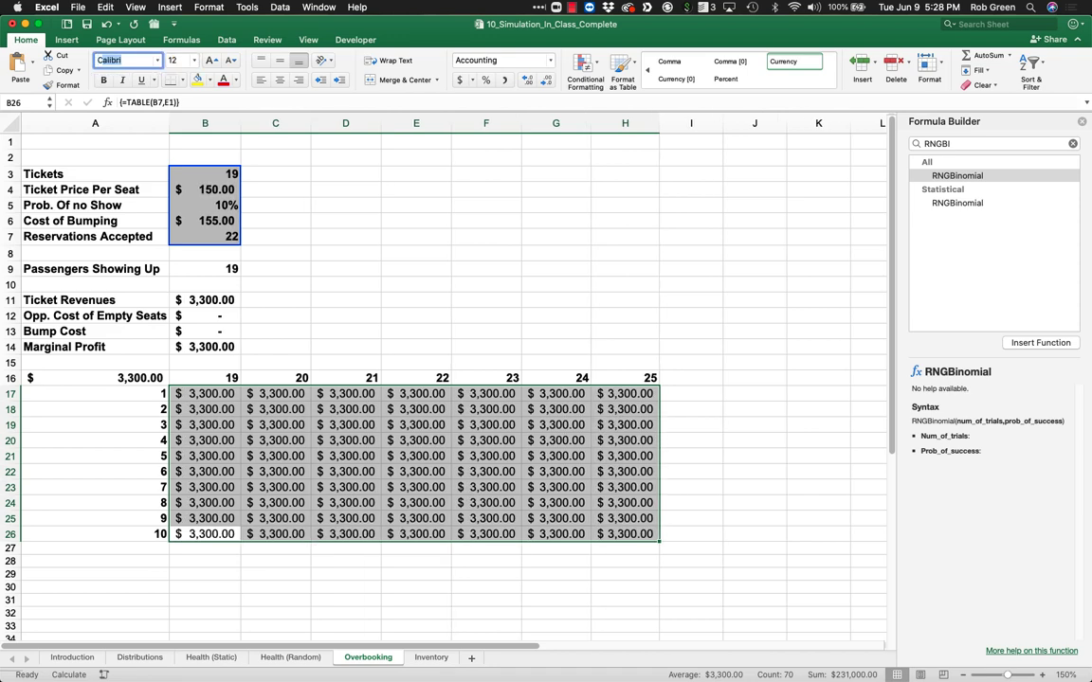
Calculate the average profit of the first reservation level in B28 with =AVERAGE(B17:B26)
{"action": "left_click", "coordinate": [216, 560]}
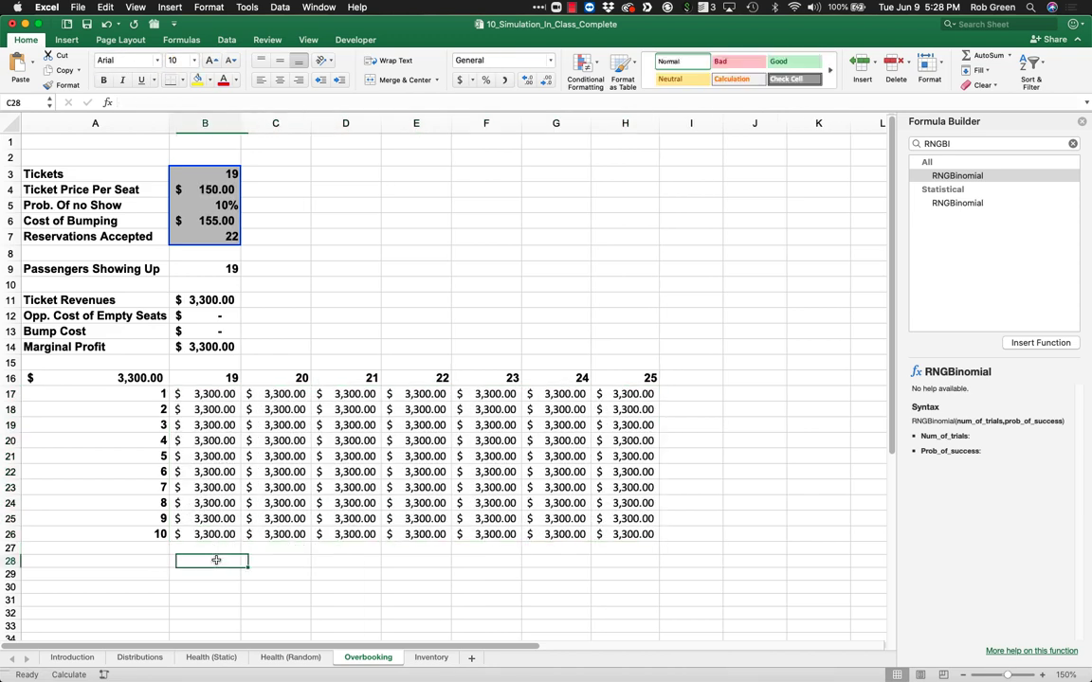
{"action": "type", "text": "=average("}
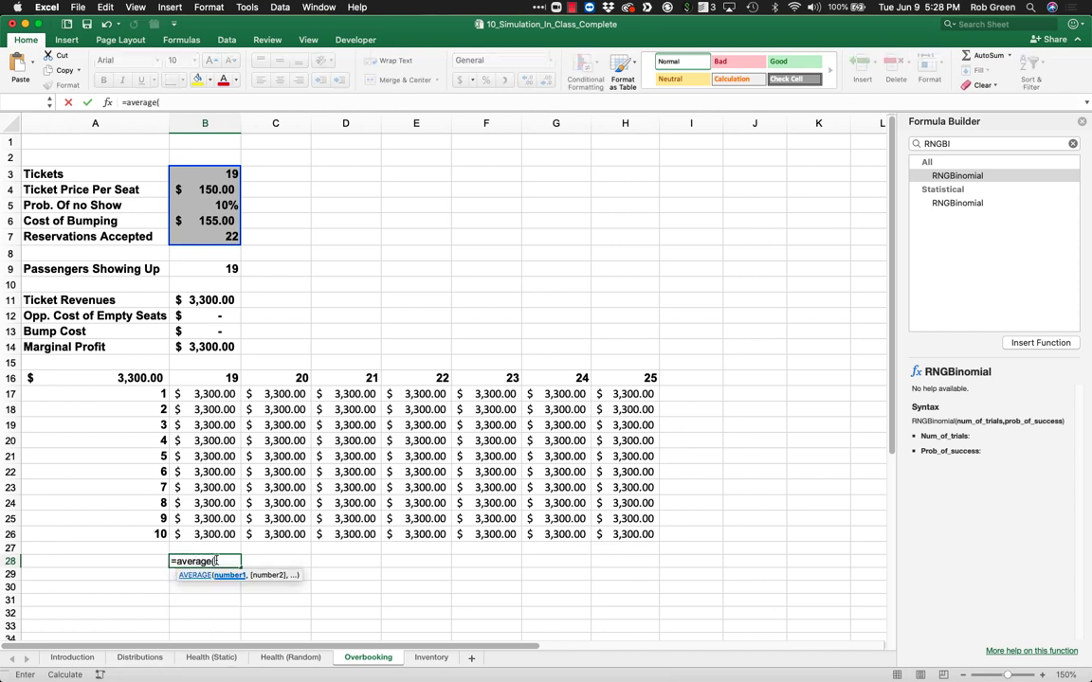
{"action": "left_click", "coordinate": [216, 395]}
{"action": "left_click_drag", "start_coordinate": [217, 398], "coordinate": [232, 546]}
{"action": "key", "text": "Return"}
Calculate the standard deviation in B29 with =STDEV.P(B17:B26) and fill the average and standard deviation formulas across to column H
{"action": "type", "text": "=std"}
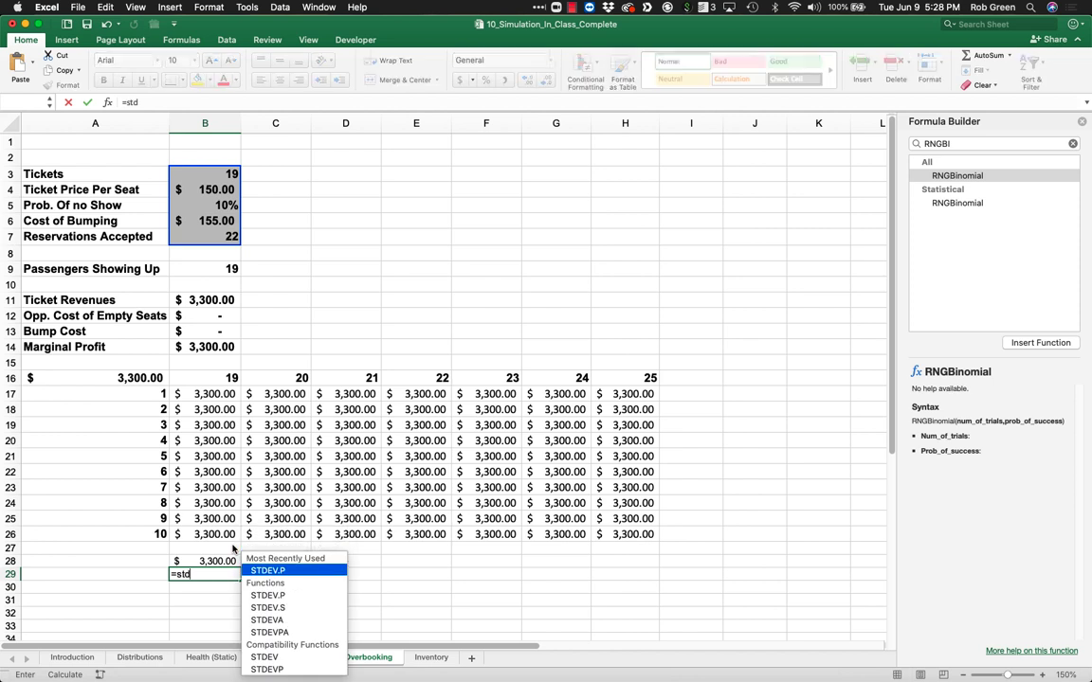
{"action": "key", "text": "Return"}
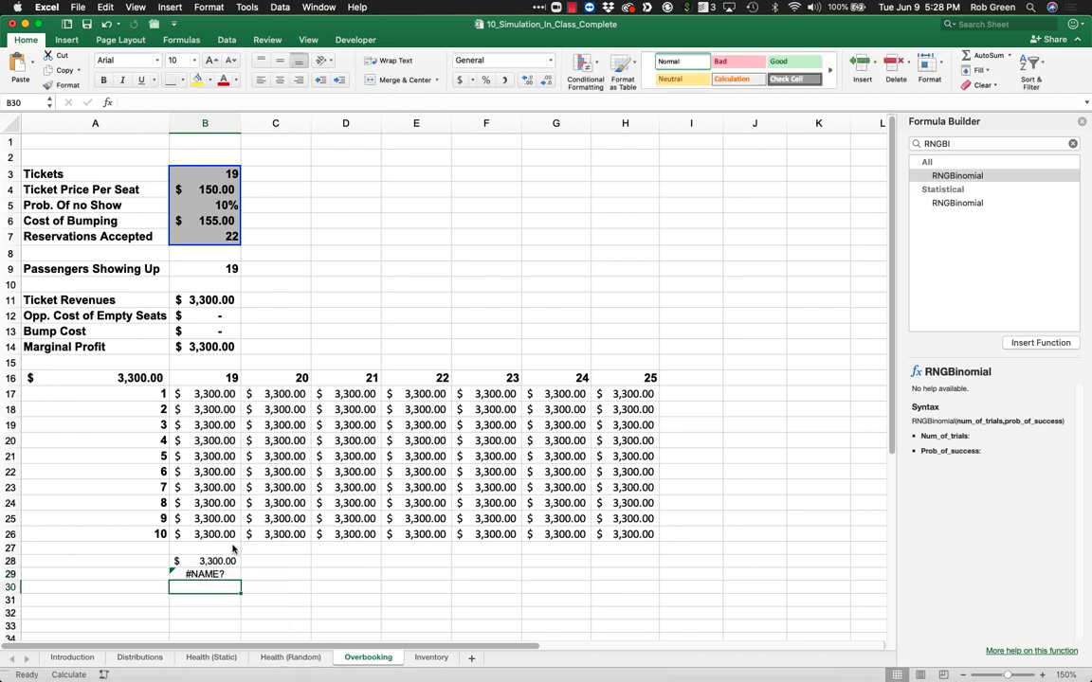
{"action": "key", "text": "Up"}
{"action": "type", "text": "=std"}
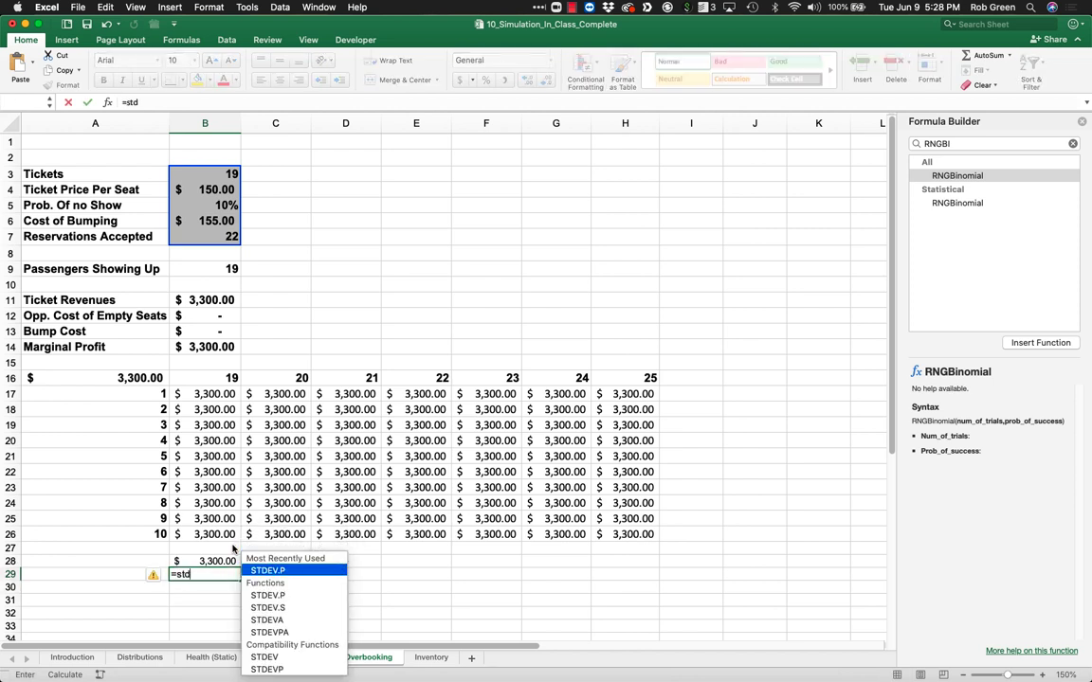
{"action": "double_click", "coordinate": [259, 571]}
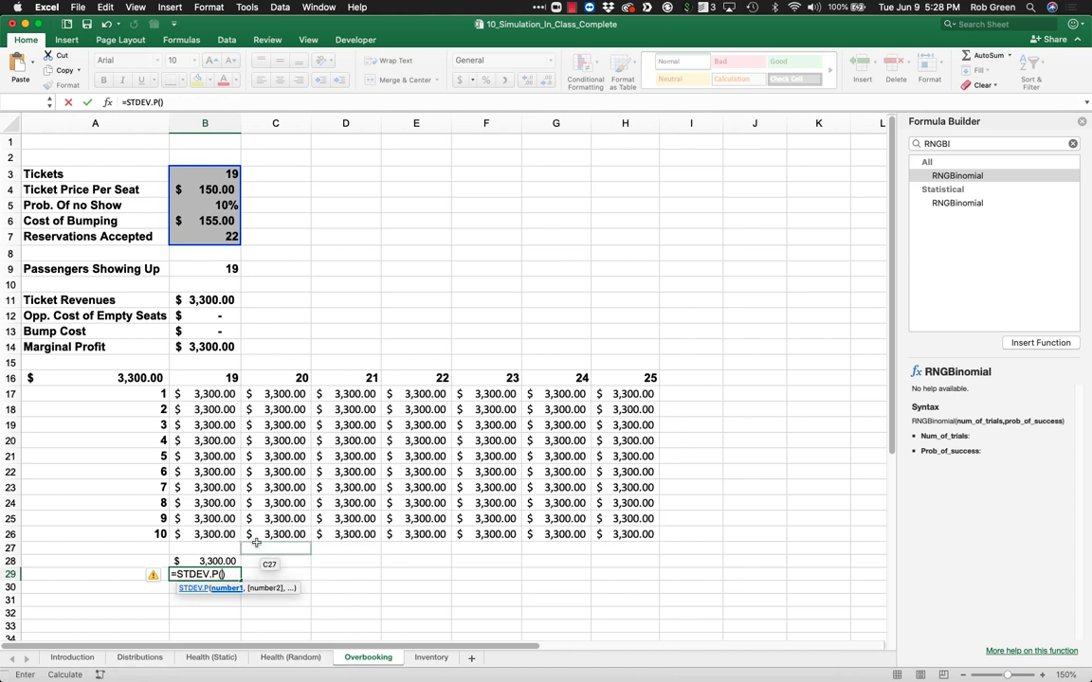
{"action": "left_click_drag", "start_coordinate": [224, 395], "coordinate": [237, 523]}
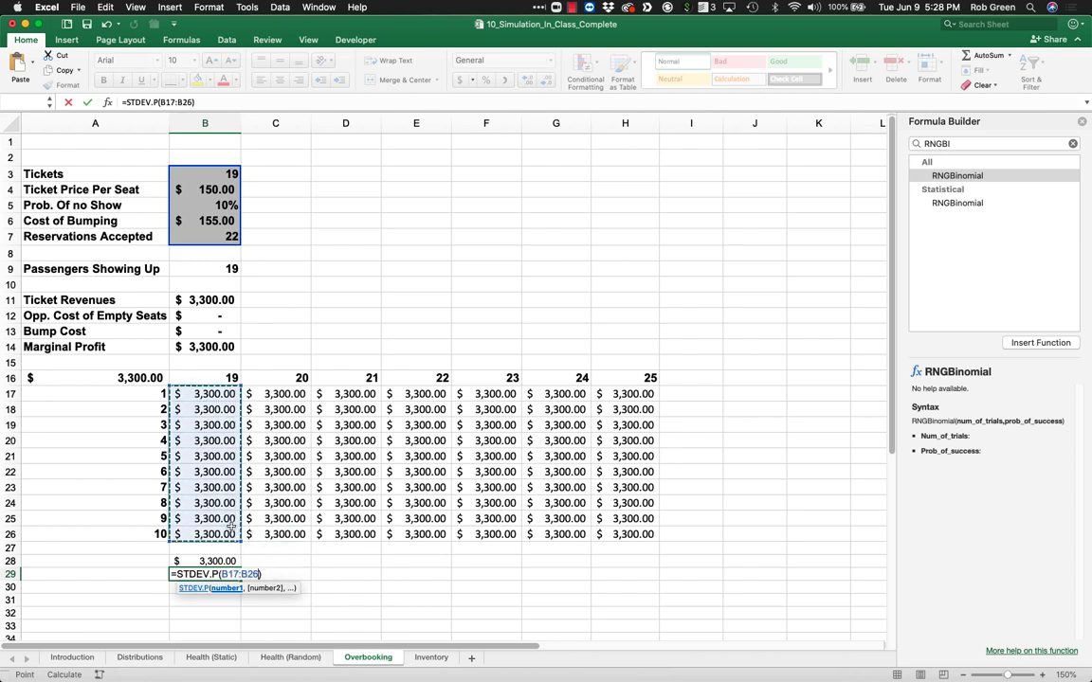
{"action": "key", "text": "Return"}
{"action": "left_click", "coordinate": [231, 562]}
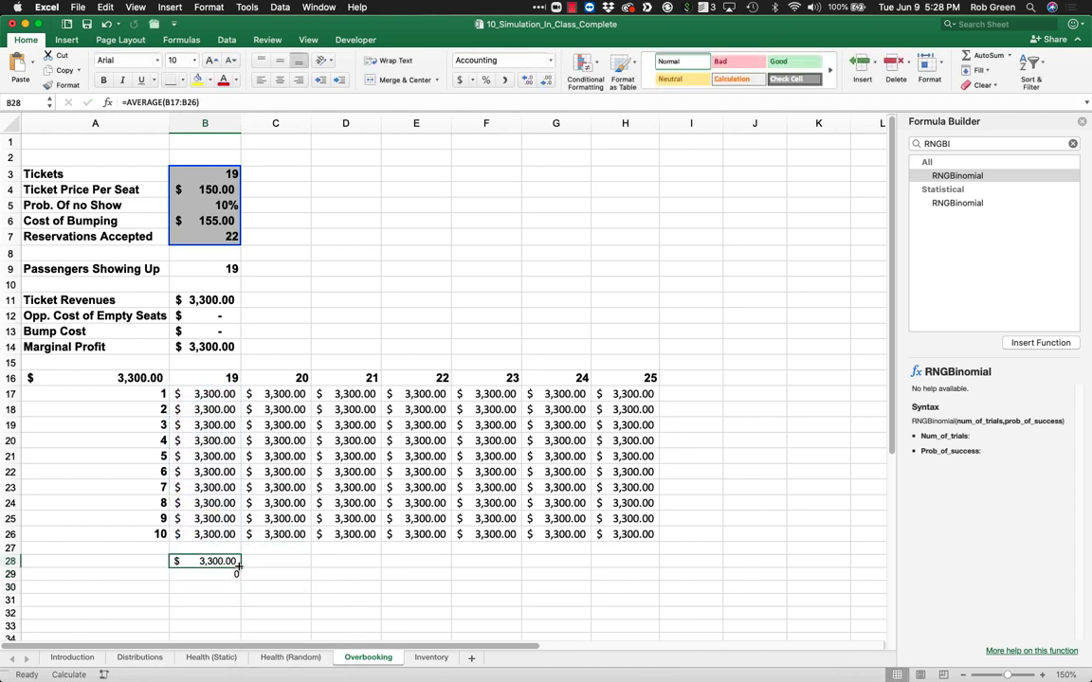
{"action": "left_click_drag", "start_coordinate": [233, 561], "coordinate": [628, 581]}
Label A28 "Average" and A29 "Std. Dev." and make both labels bold
{"action": "left_click", "coordinate": [146, 560]}
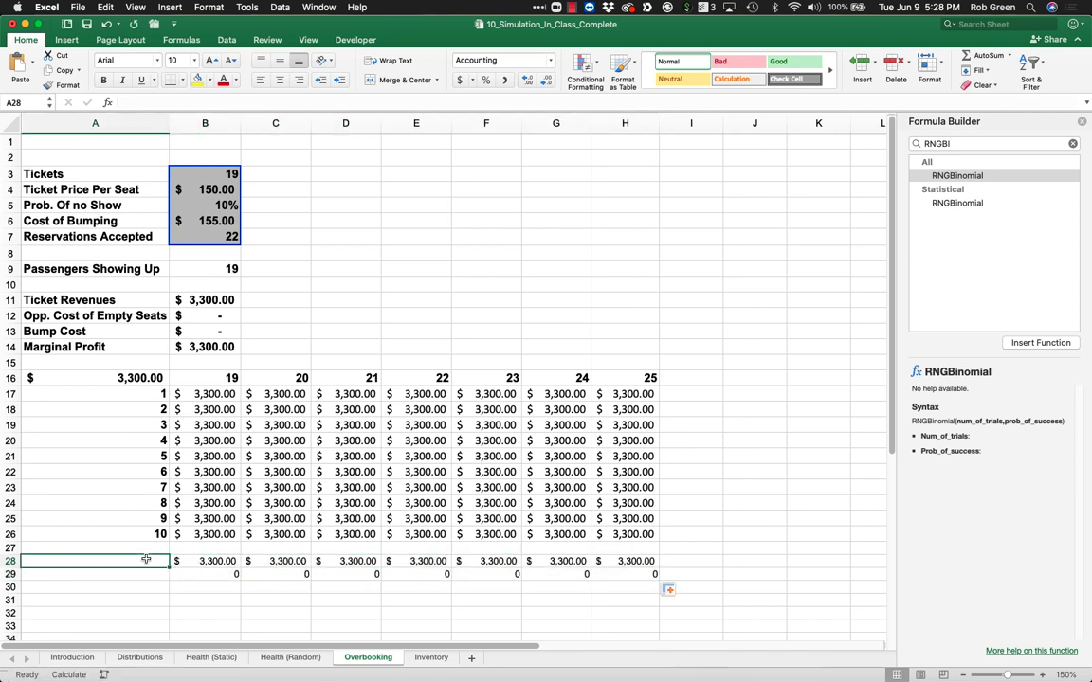
{"action": "type", "text": "Average"}
{"action": "key", "text": "Return"}
{"action": "type", "text": "Std. Dev."}
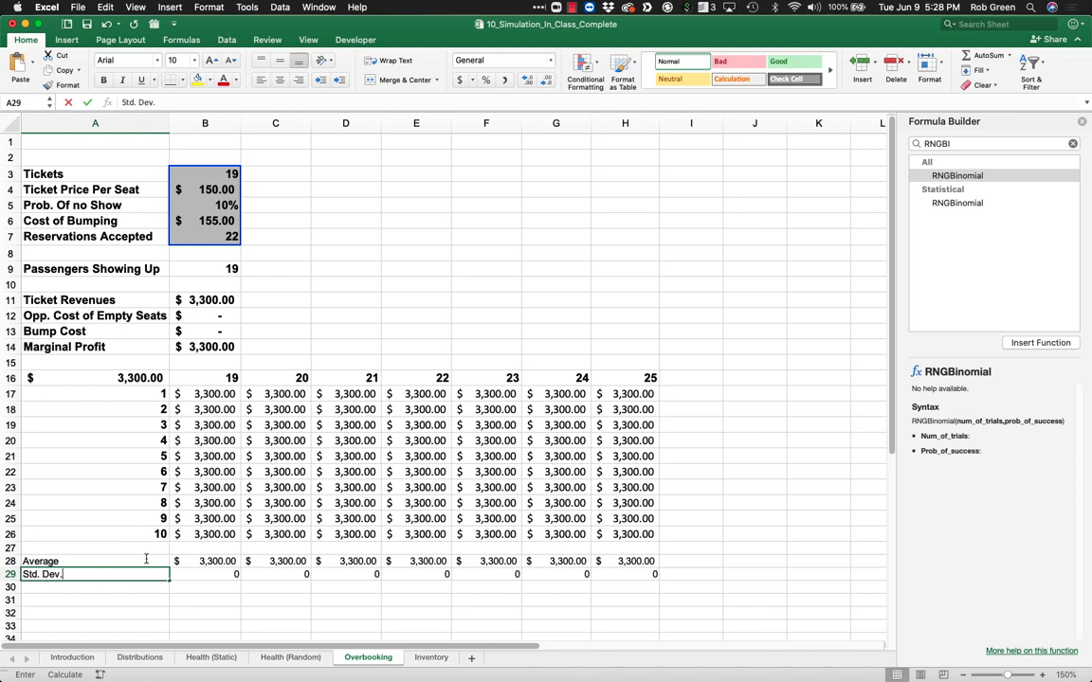
{"action": "key", "text": "ctrl+Return"}
{"action": "left_click", "coordinate": [146, 561], "text": "shift"}
{"action": "key", "text": "ctrl+b"}
{"action": "left_click", "coordinate": [207, 572]}
Recalculate the simulation several times and examine how the marginal profit and the data table results respond
{"action": "left_click", "coordinate": [388, 330]}
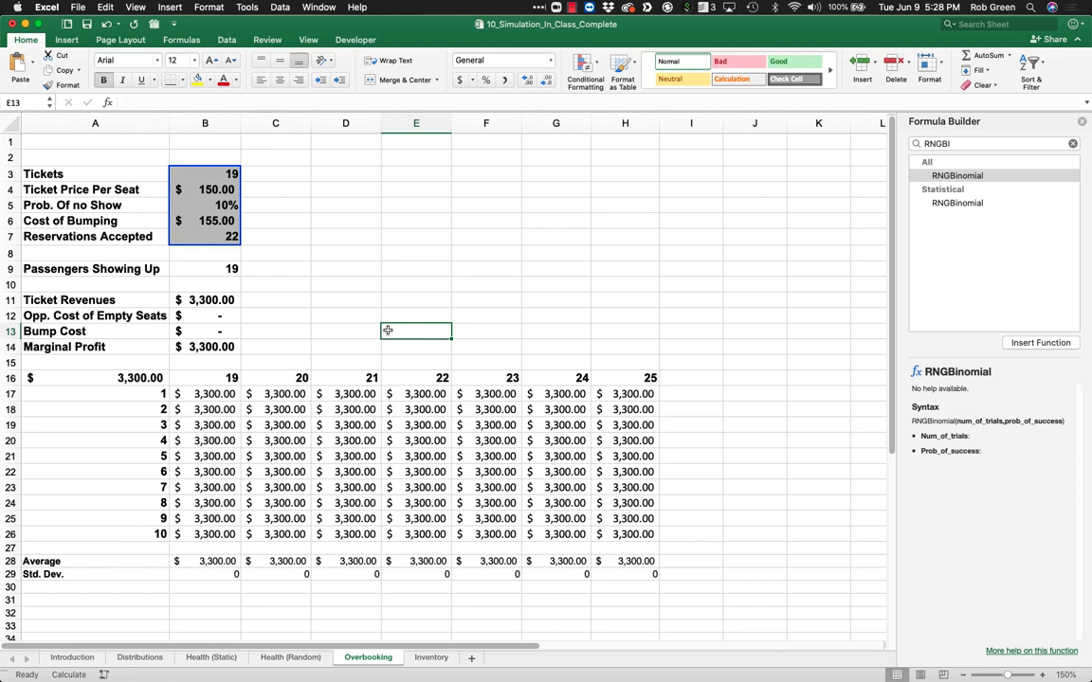
{"action": "key", "text": "F9"}
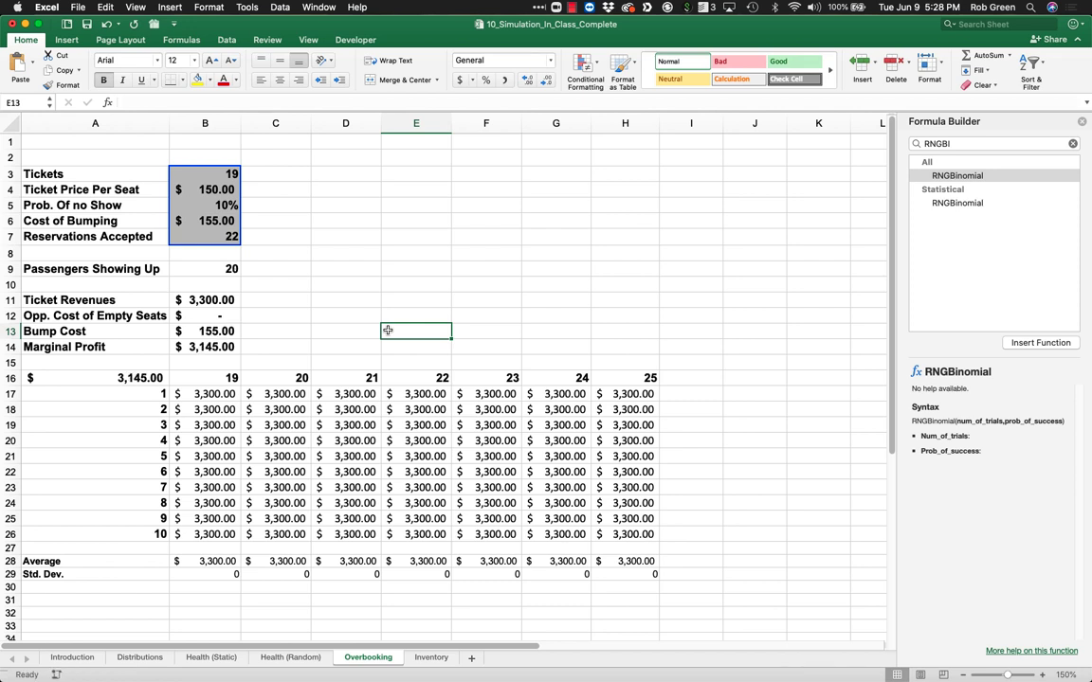
{"action": "key", "text": "F9"}
{"action": "key", "text": "F9"}
{"action": "key", "text": "F9"}
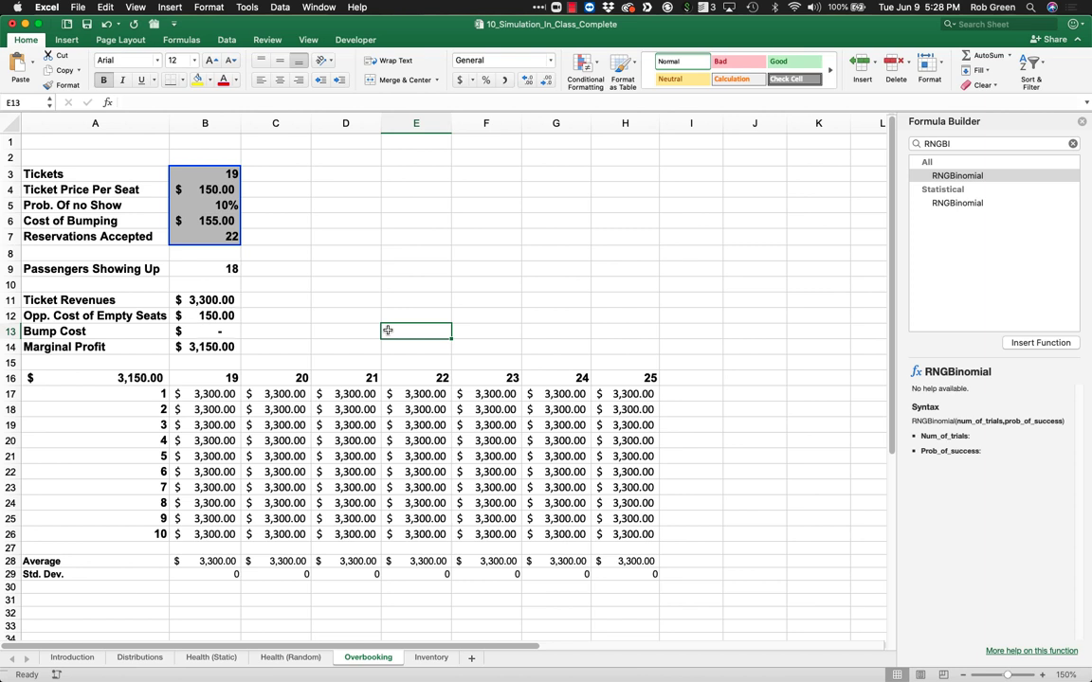
Recalculate the simulation and apply dollar currency formatting to the average and standard deviation values in B28:H29
{"action": "key", "text": "F9"}
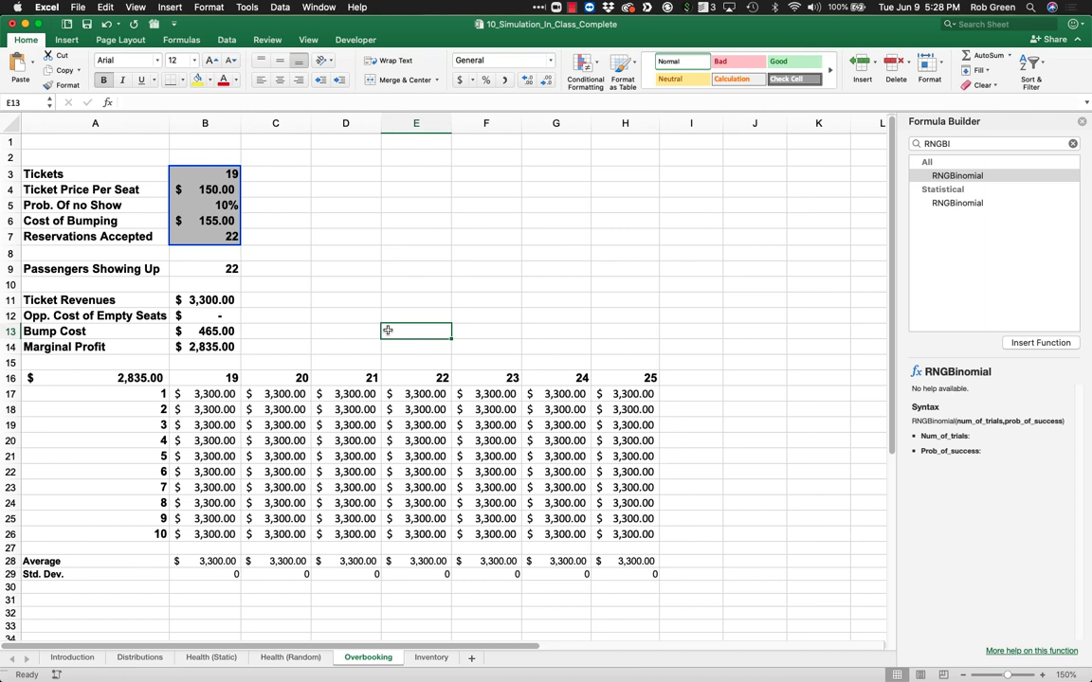
{"action": "key", "text": "F9"}
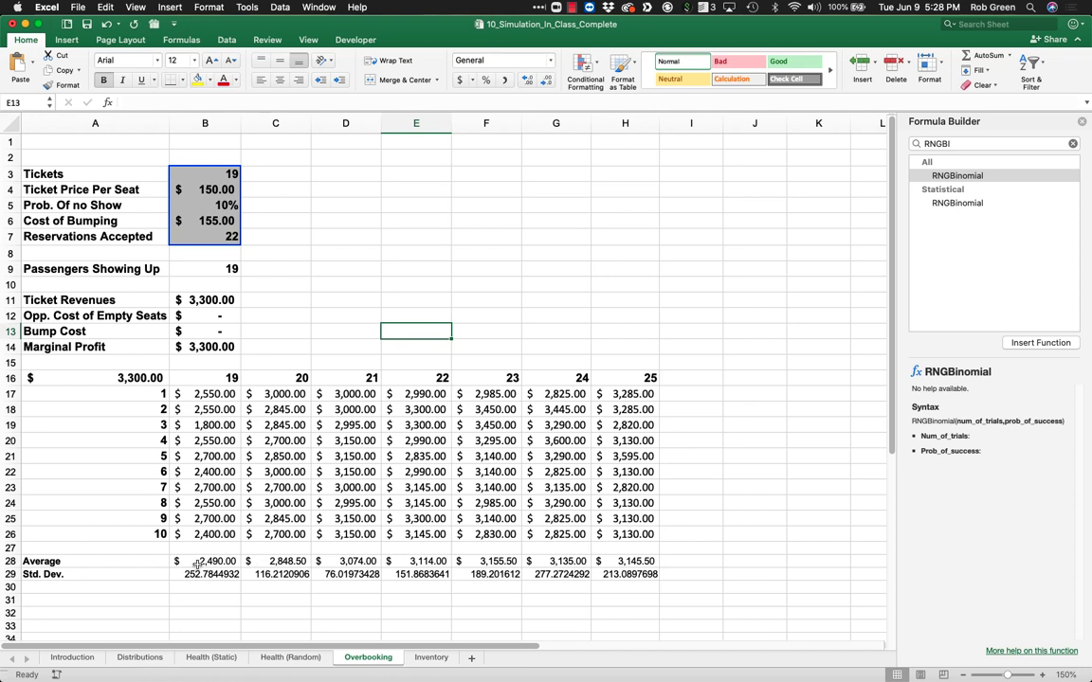
{"action": "left_click_drag", "start_coordinate": [197, 565], "coordinate": [633, 574]}
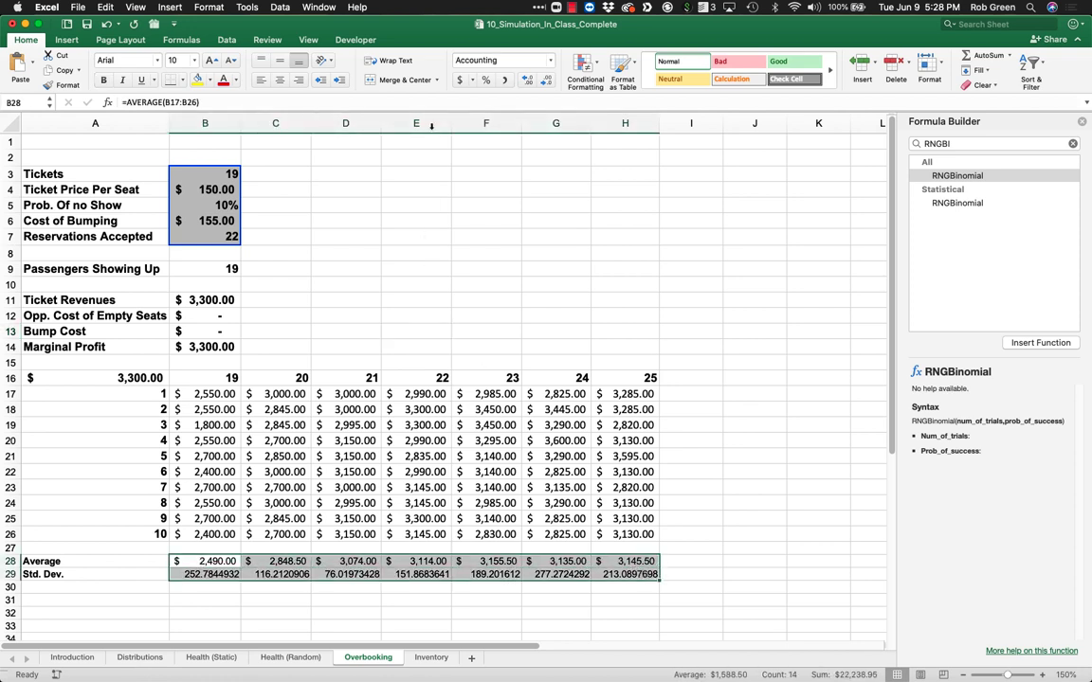
{"action": "left_click", "coordinate": [460, 80]}
{"action": "left_click", "coordinate": [460, 331]}
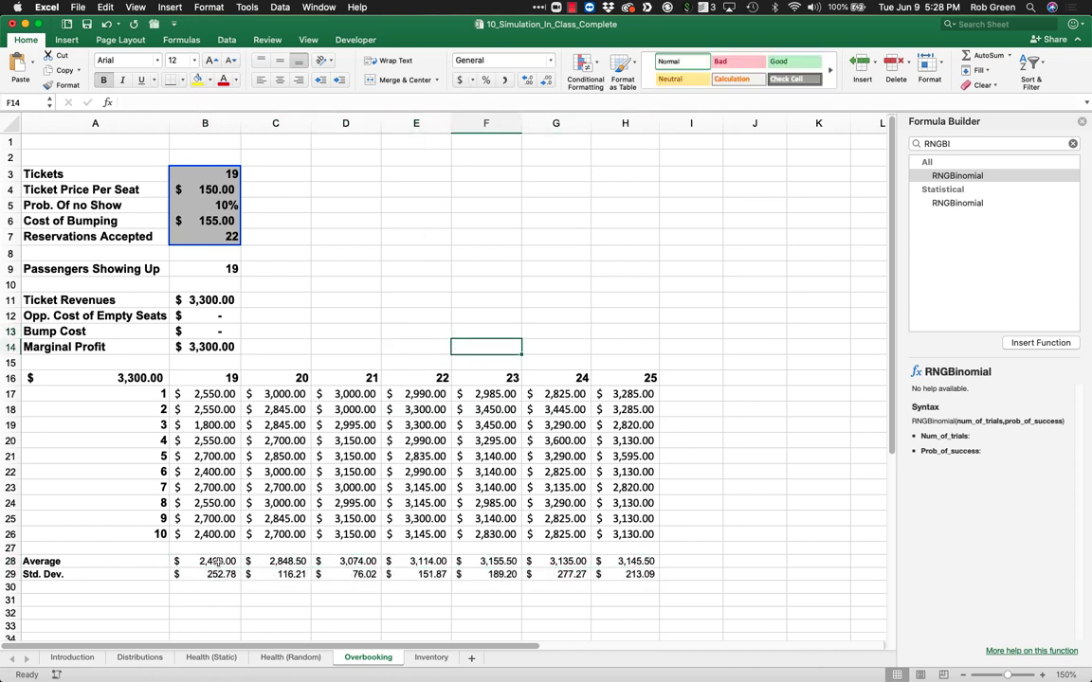
Compare the average profits across the reservation levels in row 28 and inspect the average formula for 23 reservations
{"action": "left_click", "coordinate": [204, 561]}
{"action": "left_click", "coordinate": [285, 561]}
{"action": "left_click", "coordinate": [355, 561]}
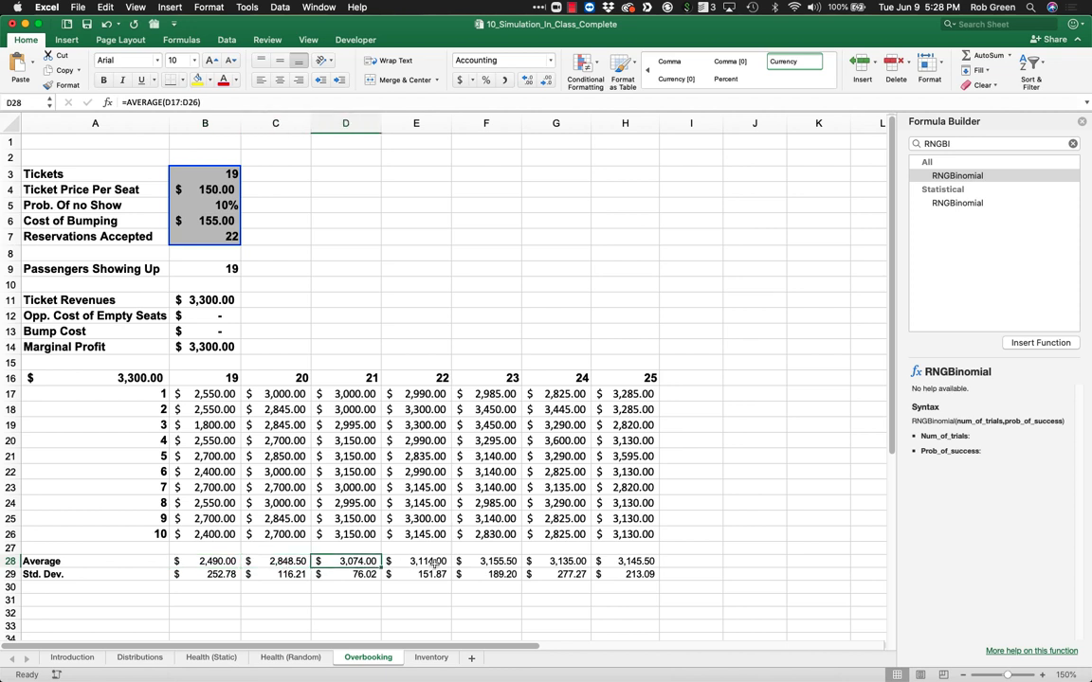
{"action": "left_click", "coordinate": [428, 561]}
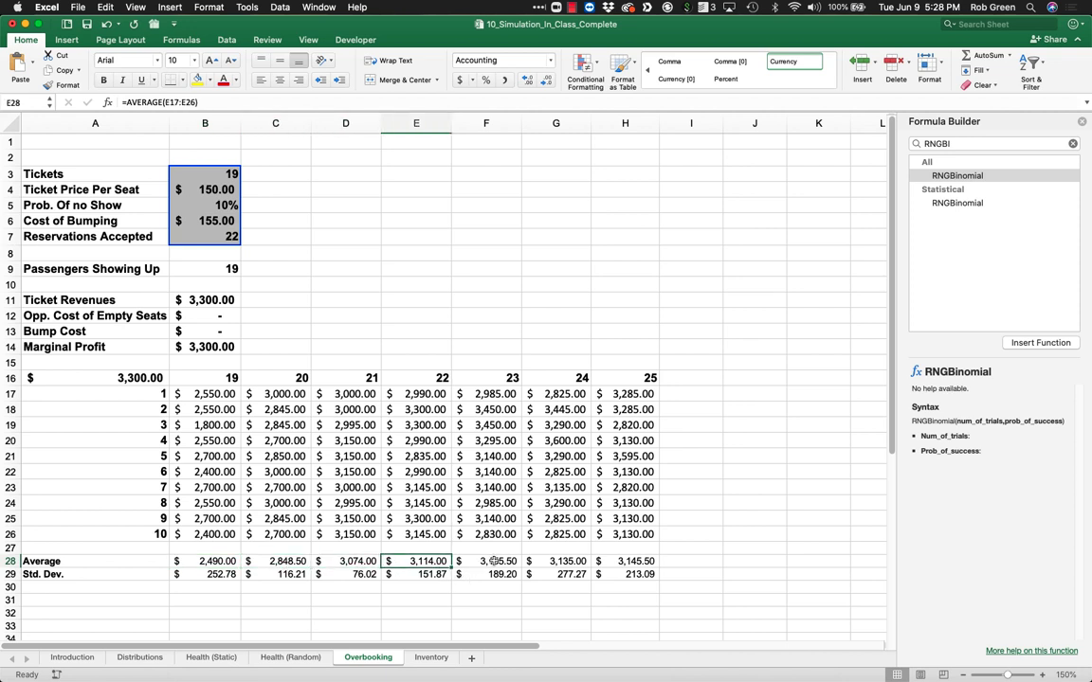
{"action": "left_click", "coordinate": [494, 561]}
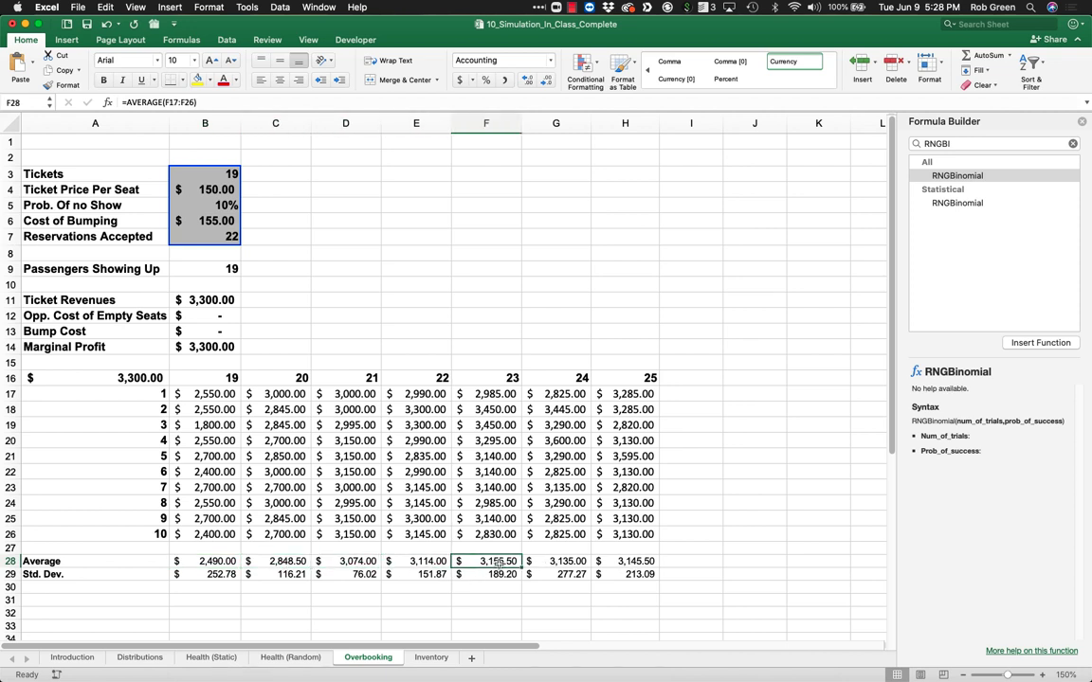
{"action": "left_click_drag", "start_coordinate": [497, 562], "coordinate": [500, 573]}
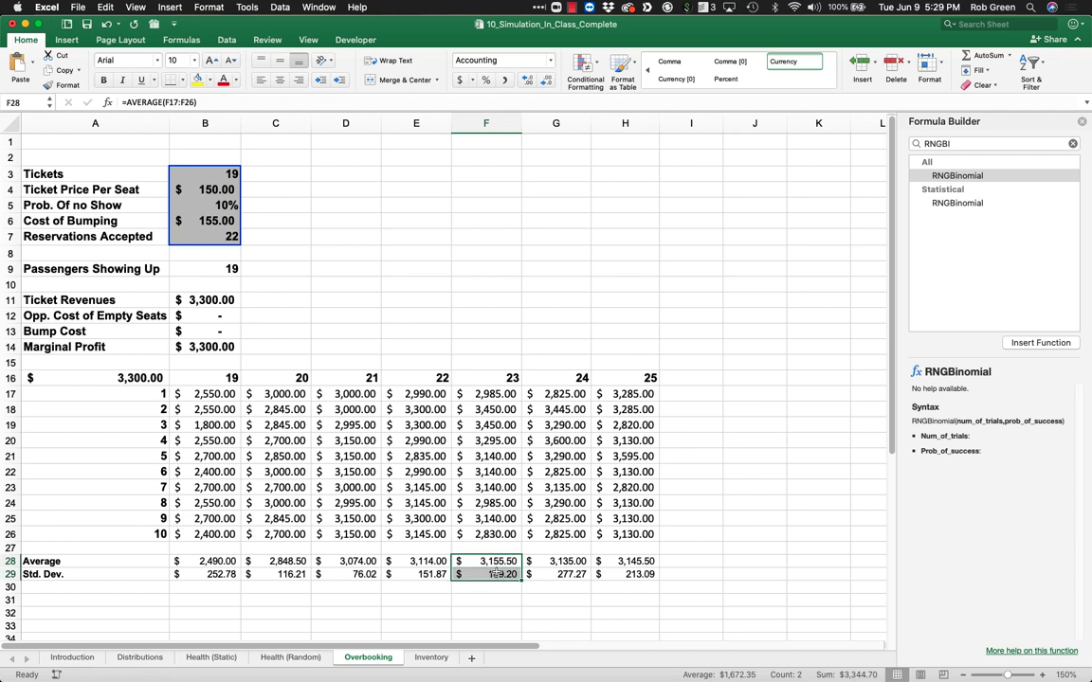
{"action": "double_click", "coordinate": [499, 565]}
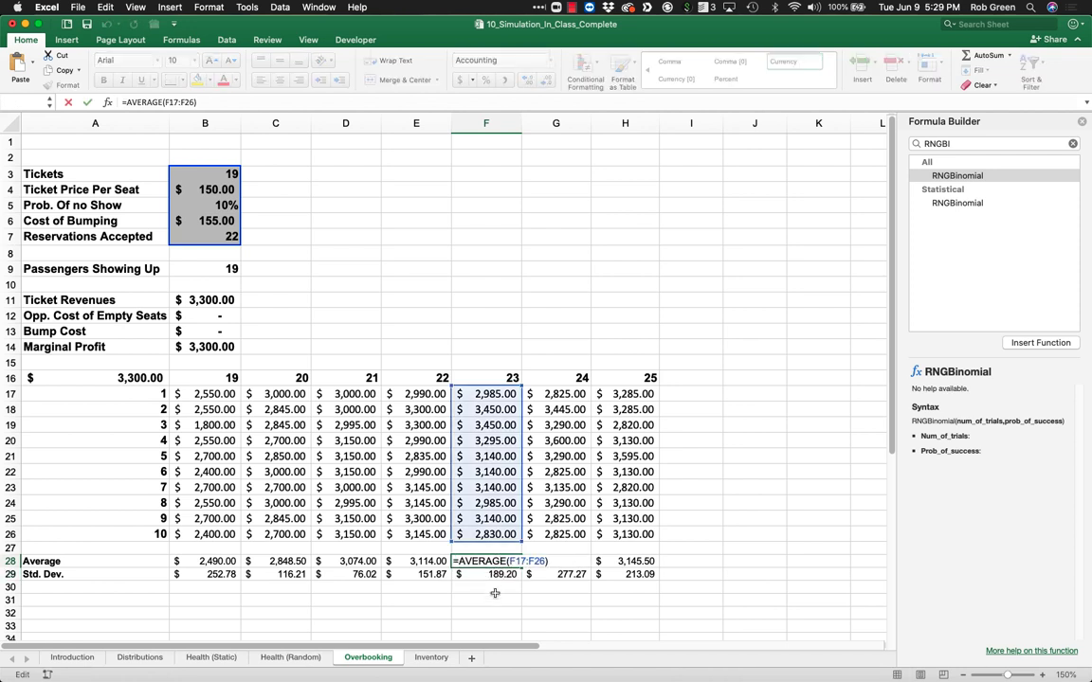
{"action": "key", "text": "Return"}
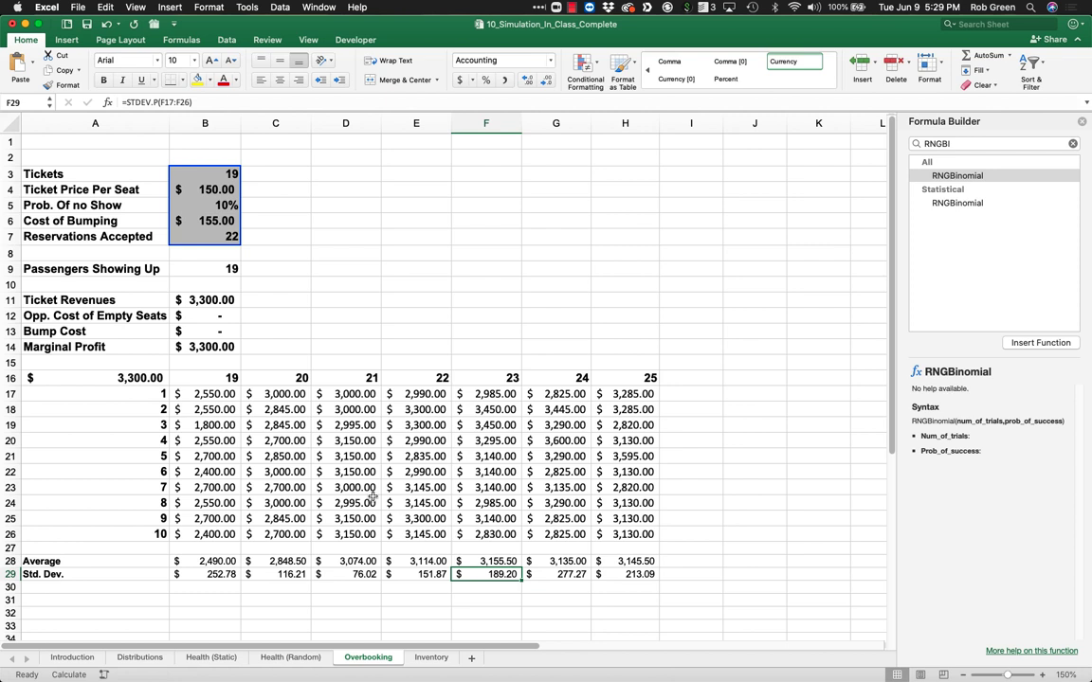
Label A30 "Upper CI" and A31 "Lower CI" below the standard deviation row
{"action": "left_click", "coordinate": [218, 588]}
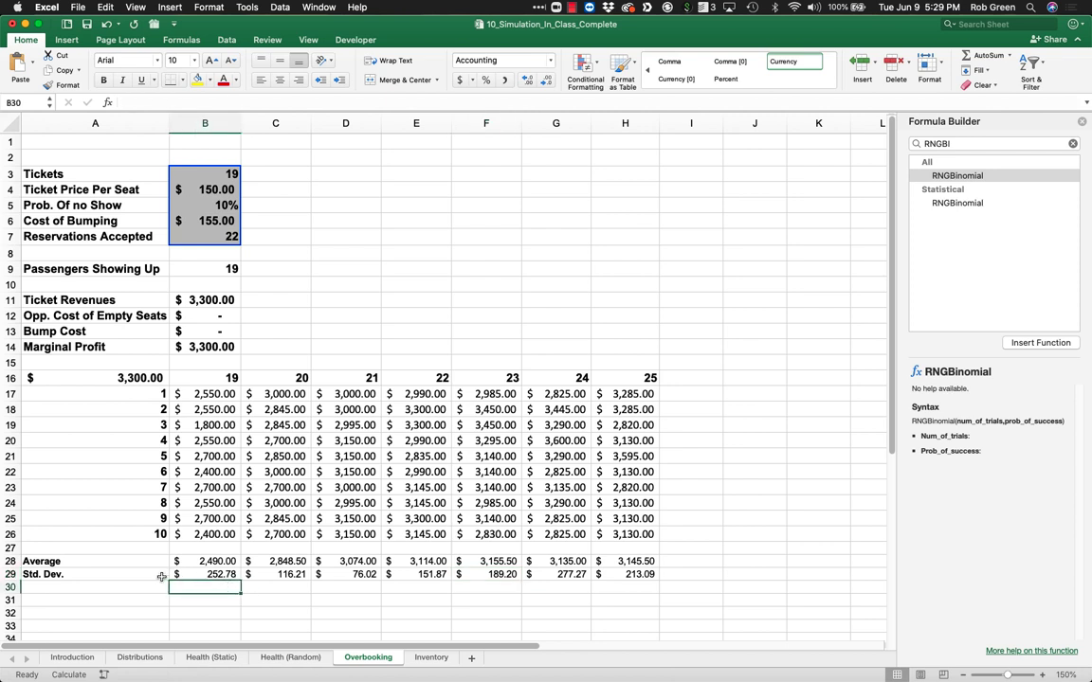
{"action": "left_click", "coordinate": [141, 587]}
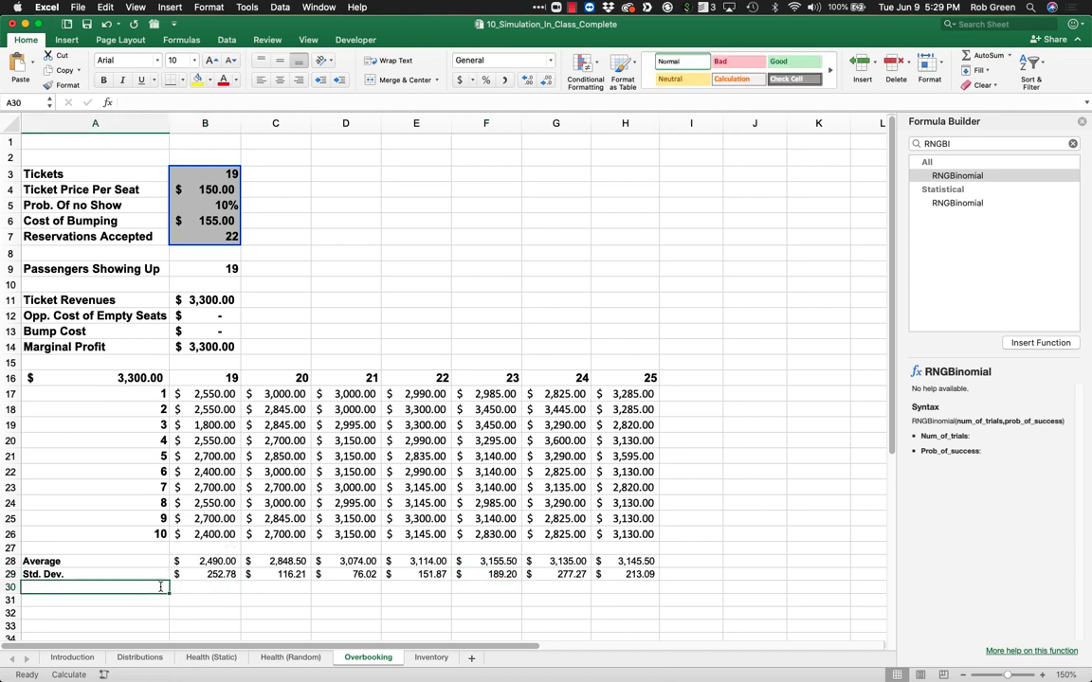
{"action": "type", "text": "Upper CI"}
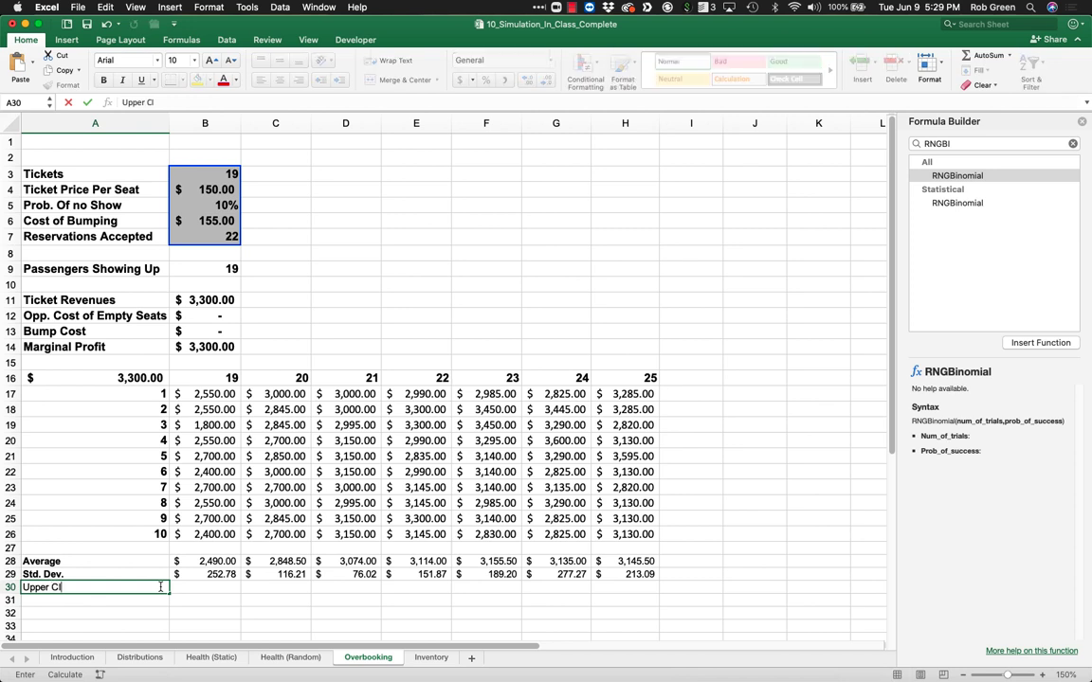
{"action": "key", "text": "Return"}
{"action": "type", "text": "Lower CI"}
Calculate the upper confidence limit for 19 reservations in B30 with =B28+1.96*(B29/SQRT($A$26))
{"action": "key", "text": "Right"}
{"action": "key", "text": "Up"}
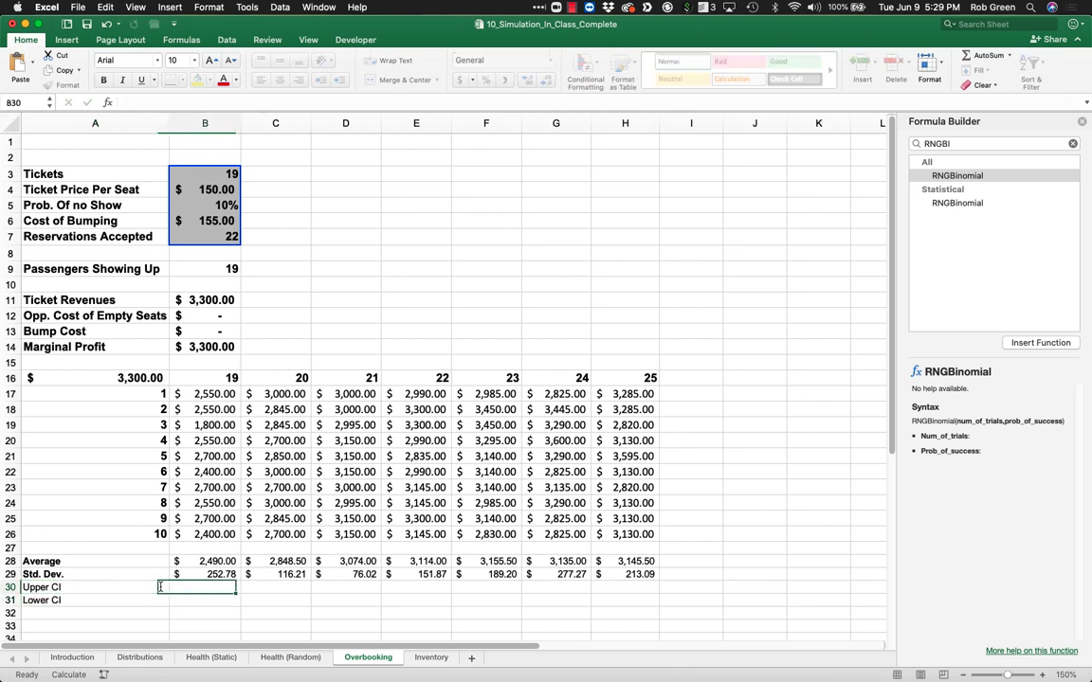
{"action": "type", "text": "="}
{"action": "left_click", "coordinate": [197, 562]}
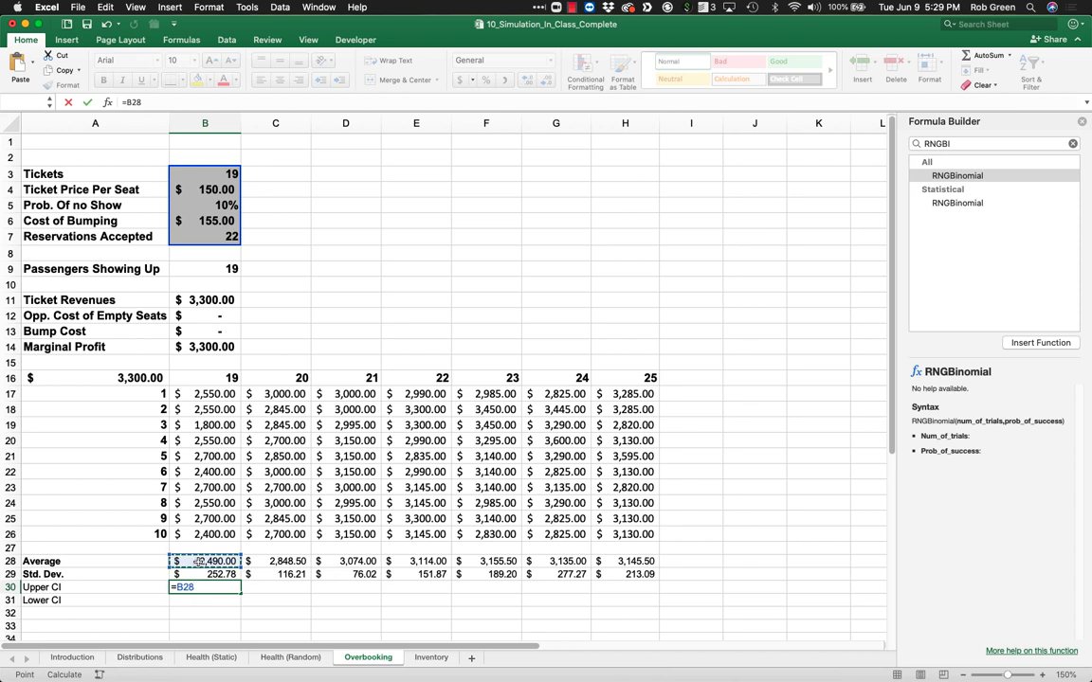
{"action": "type", "text": "+"}
{"action": "type", "text": "1.96*("}
{"action": "left_click", "coordinate": [204, 574]}
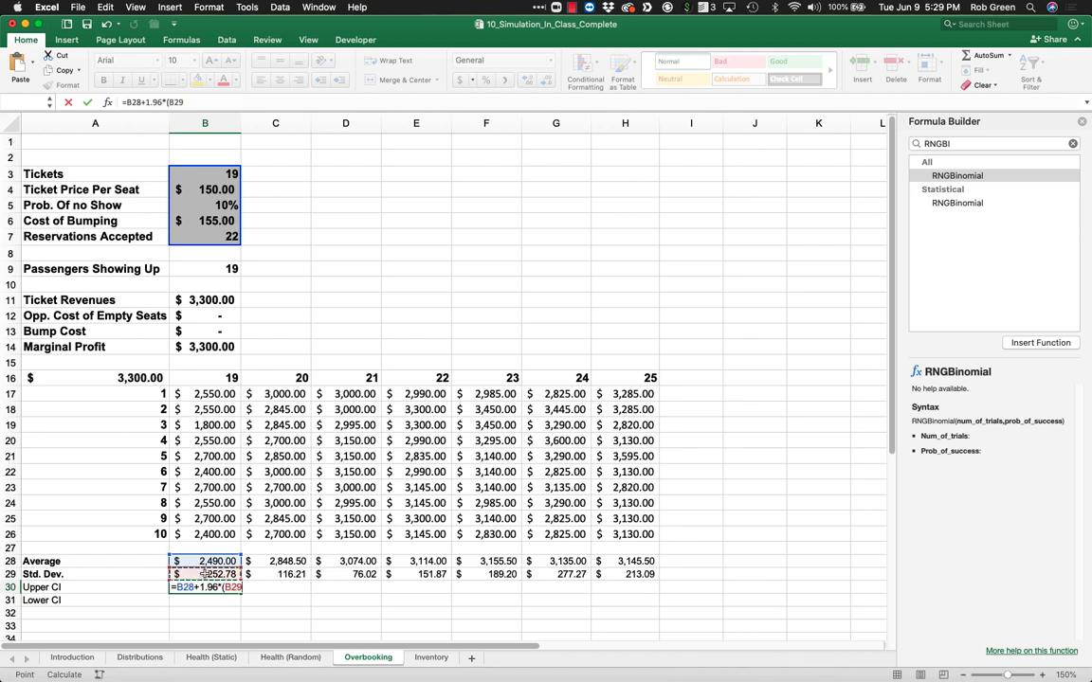
{"action": "type", "text": "/sqrt("}
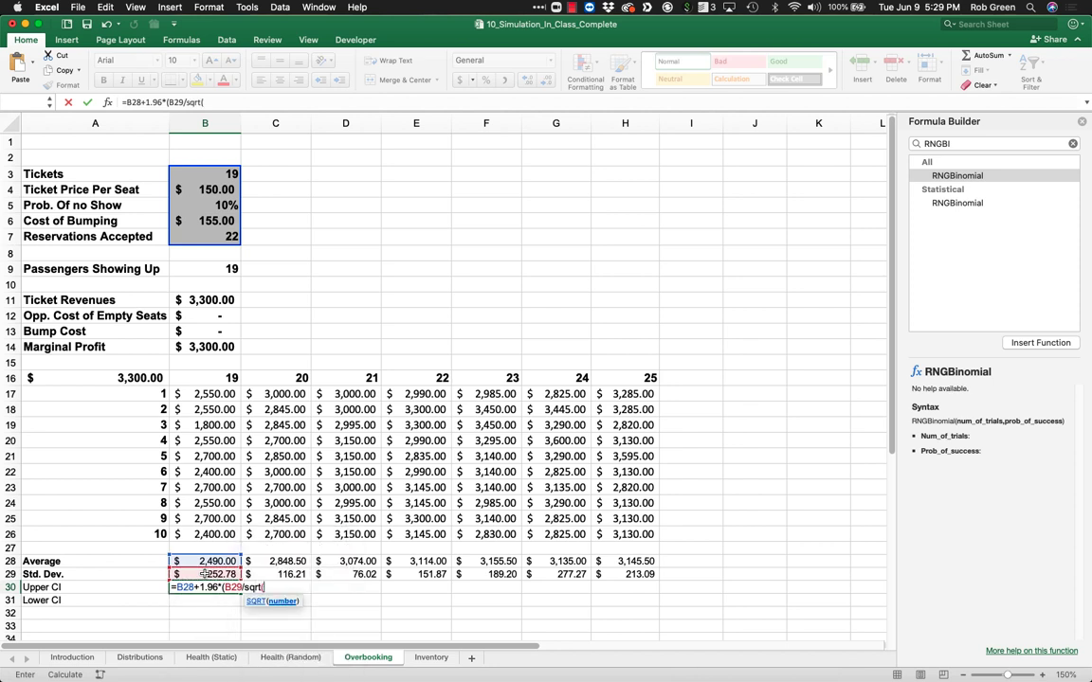
{"action": "left_click", "coordinate": [148, 533]}
{"action": "key", "text": "F4"}
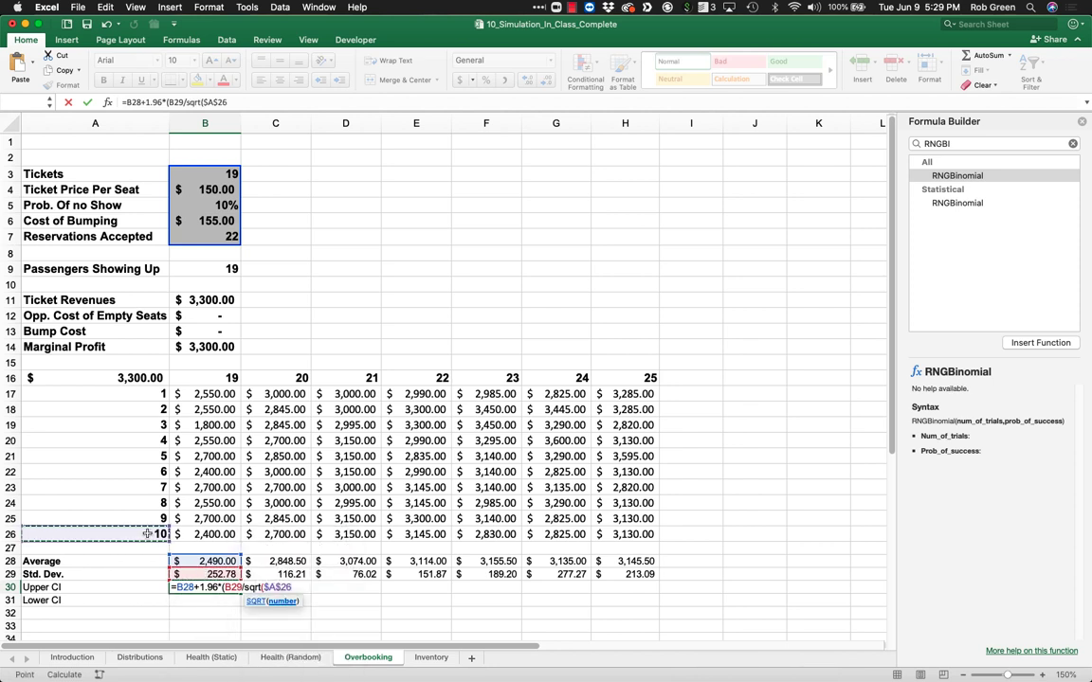
{"action": "type", "text": ")"}
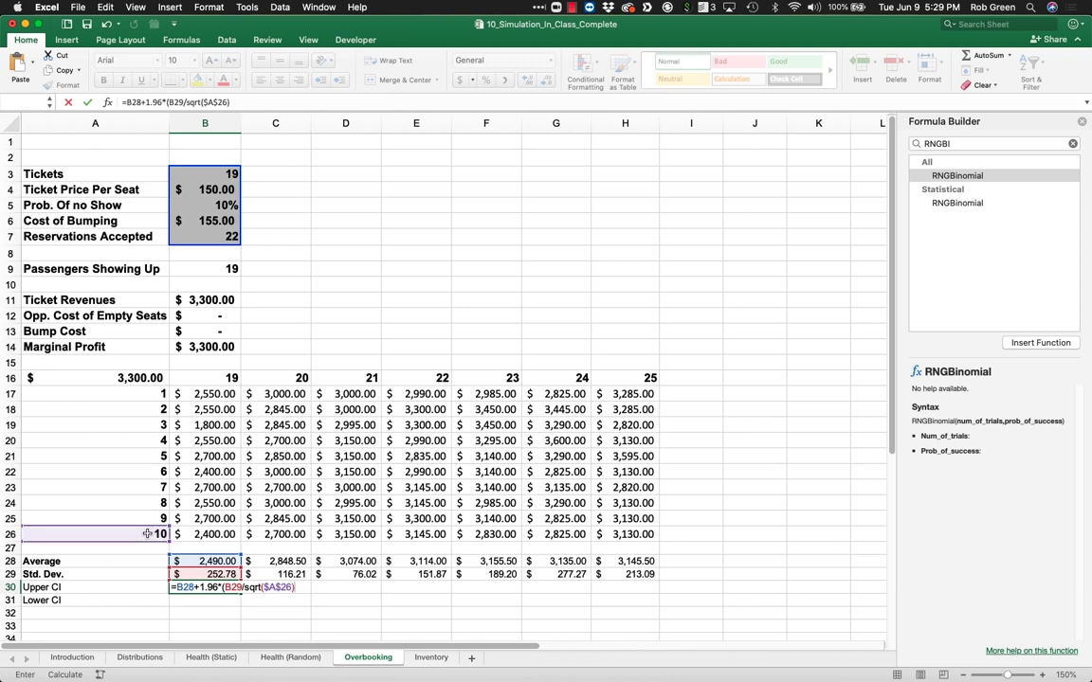
{"action": "key", "text": "Return"}
{"action": "left_click", "coordinate": [643, 254]}
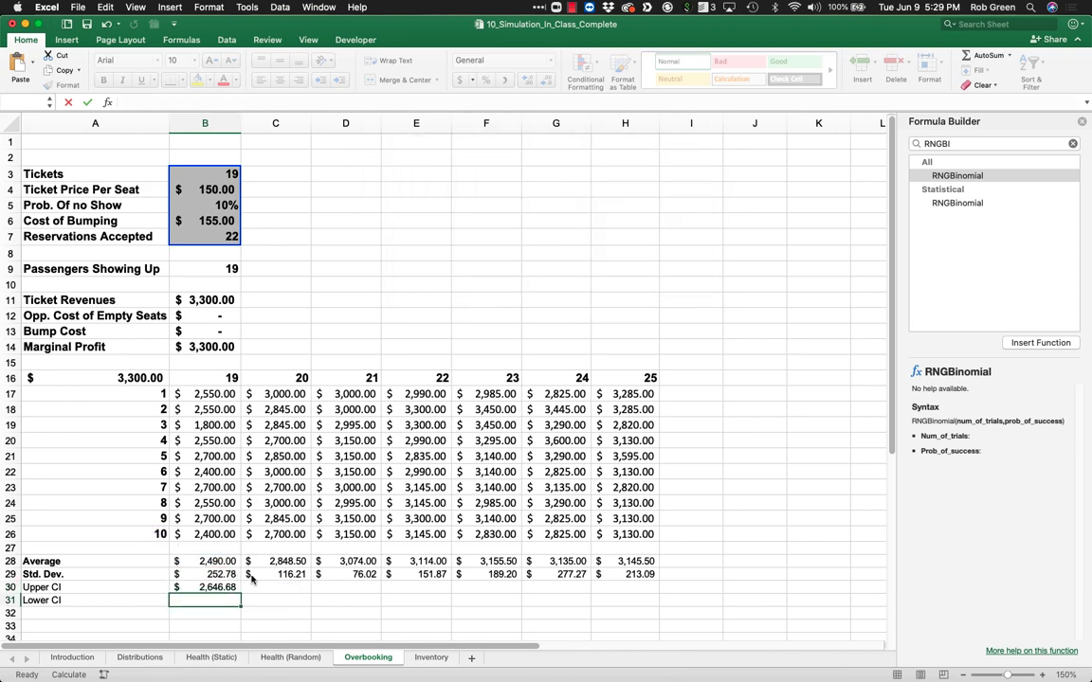
Fill the upper confidence limit formula from B30 across to H30
{"action": "left_click", "coordinate": [218, 588]}
{"action": "left_click_drag", "start_coordinate": [240, 592], "coordinate": [628, 592]}
{"action": "left_click", "coordinate": [630, 588]}
Re-enter each upper confidence limit formula from H30 back to C30 so that the cells recalculate
{"action": "double_click", "coordinate": [633, 587]}
{"action": "key", "text": "Escape"}
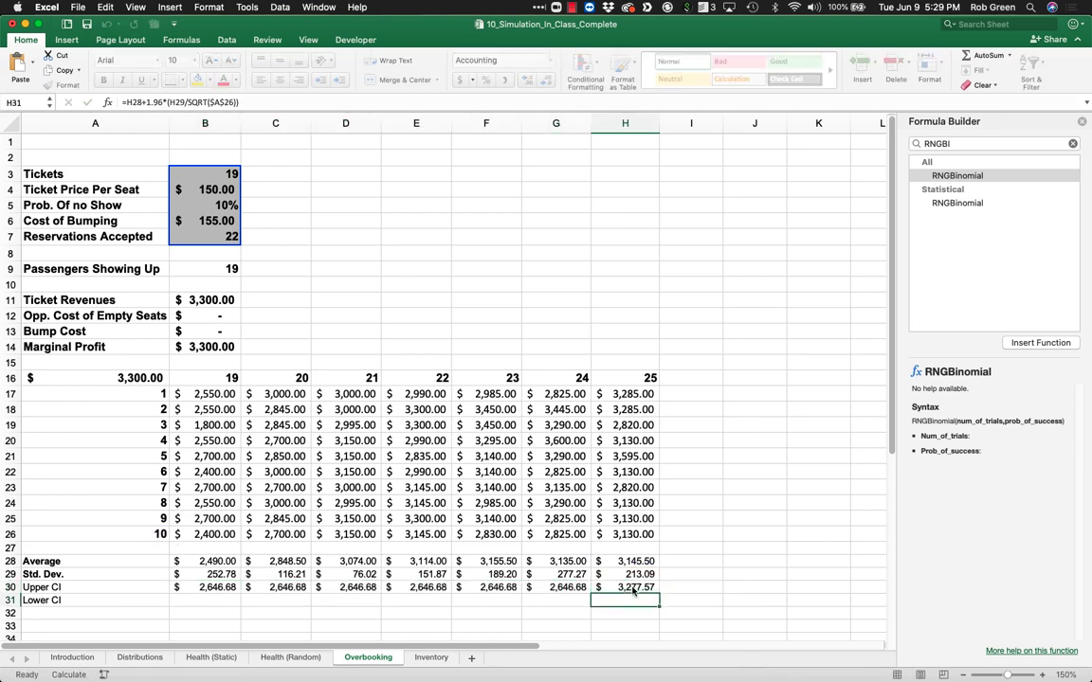
{"action": "double_click", "coordinate": [566, 587]}
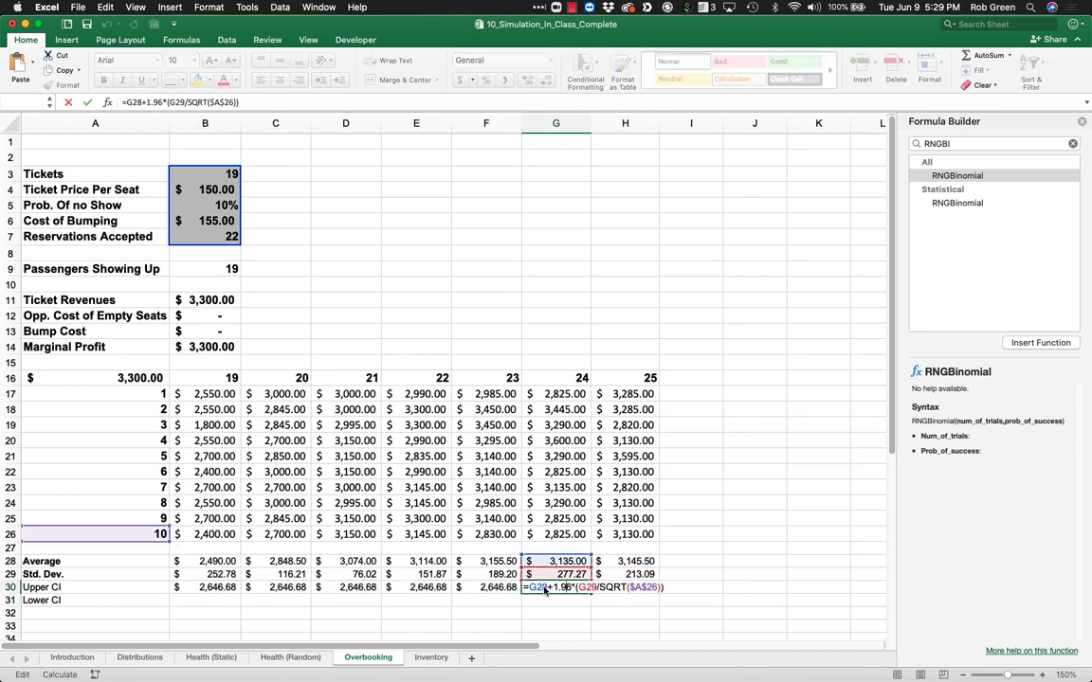
{"action": "key", "text": "Return"}
{"action": "double_click", "coordinate": [497, 588]}
{"action": "key", "text": "Return"}
{"action": "double_click", "coordinate": [433, 587]}
{"action": "key", "text": "Return"}
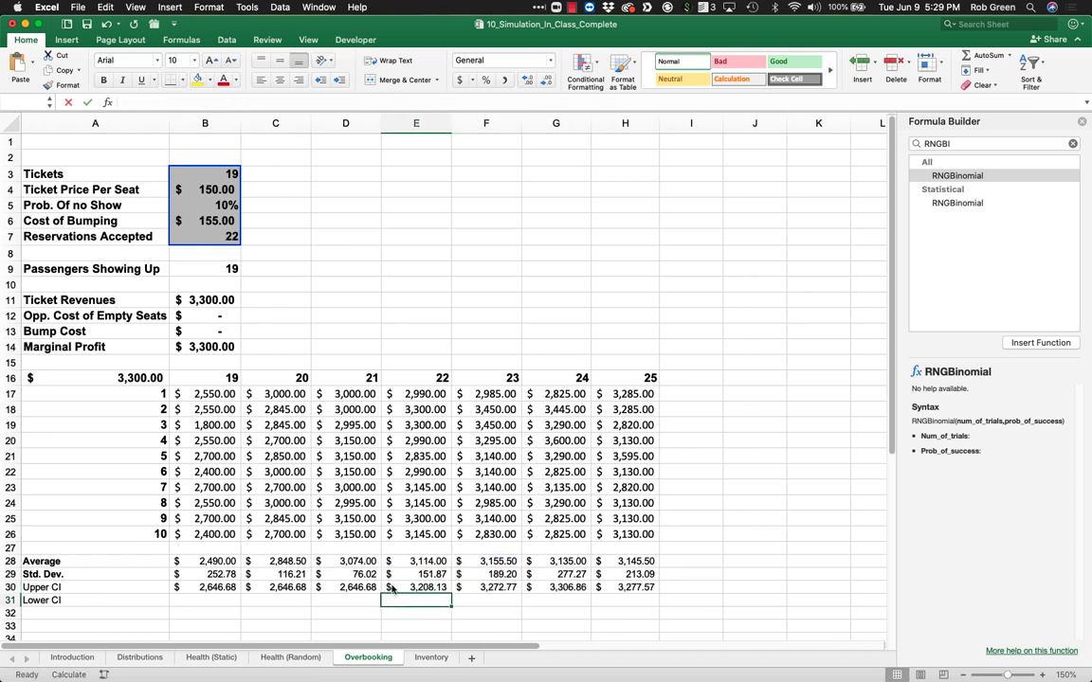
{"action": "double_click", "coordinate": [362, 587]}
{"action": "key", "text": "Return"}
{"action": "left_click", "coordinate": [291, 588]}
{"action": "double_click", "coordinate": [268, 587]}
{"action": "key", "text": "Return"}
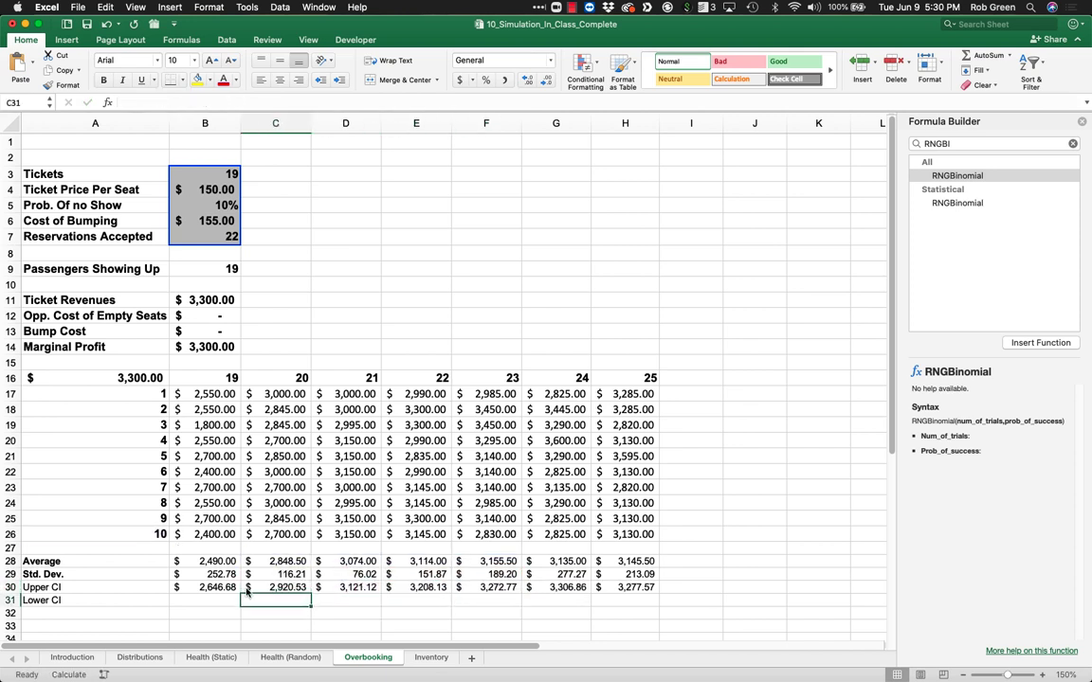
Calculate the lower confidence limit in B31 with =B28-1.96*(B29/SQRT($A$26)) and fill it across to H31
{"action": "mouse_move", "coordinate": [223, 588]}
{"action": "left_mouse_down"}
{"action": "mouse_move", "coordinate": [248, 587]}
{"action": "mouse_move", "coordinate": [239, 602]}
{"action": "mouse_move", "coordinate": [214, 561]}
{"action": "mouse_move", "coordinate": [215, 572]}
{"action": "left_mouse_up"}
{"action": "left_click", "coordinate": [214, 588]}
{"action": "double_click", "coordinate": [223, 601]}
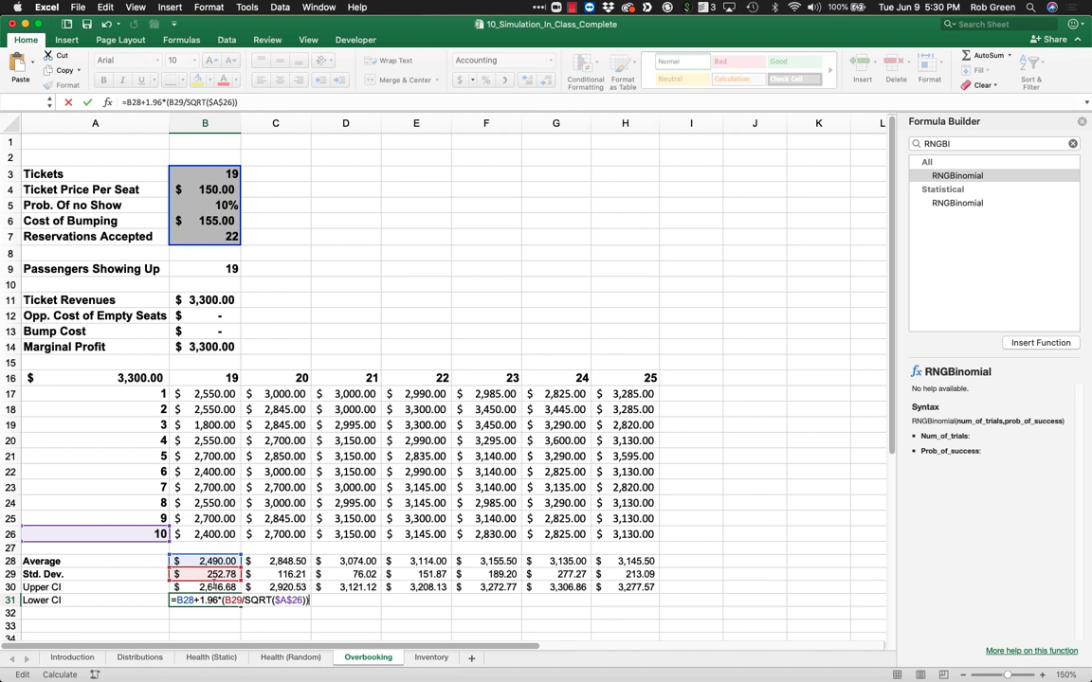
{"action": "key", "text": "BackSpace"}
{"action": "type", "text": "-"}
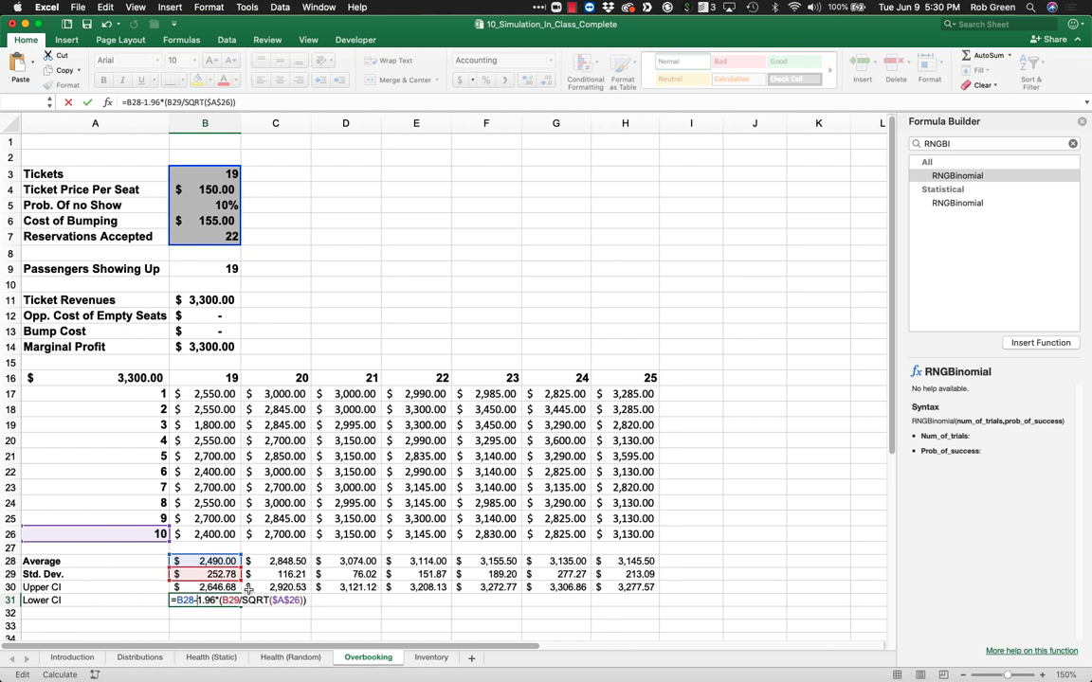
{"action": "key", "text": "Return"}
{"action": "left_click_drag", "start_coordinate": [240, 605], "coordinate": [652, 601]}
Re-enter each lower confidence limit formula from C31 to H31 so that the cells recalculate
{"action": "double_click", "coordinate": [297, 602]}
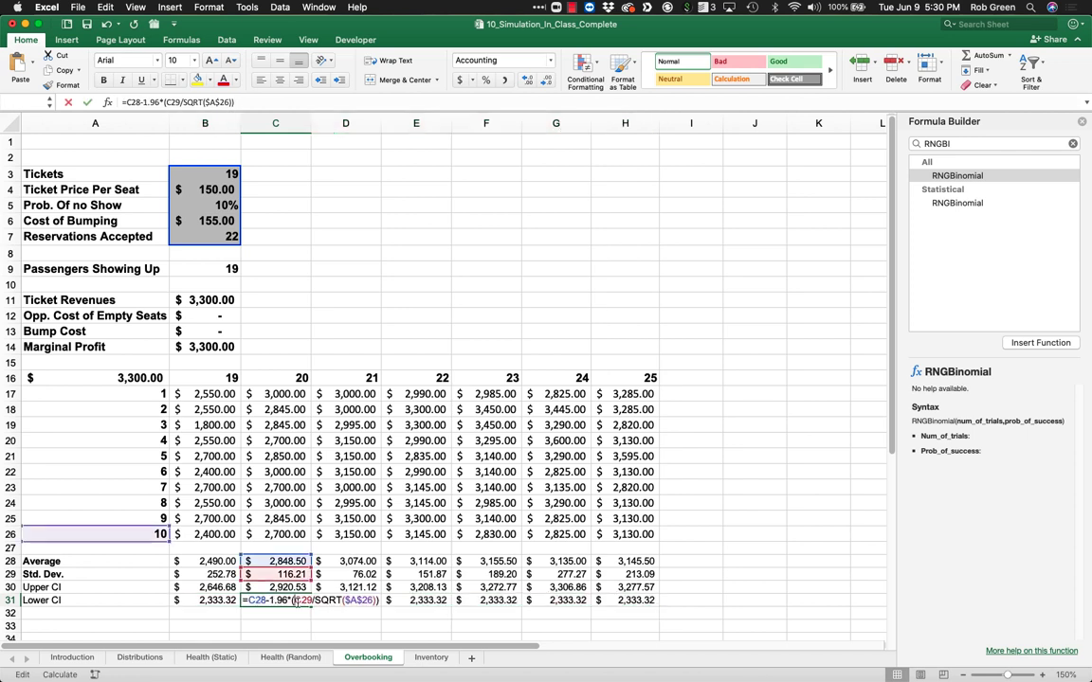
{"action": "key", "text": "Return"}
{"action": "double_click", "coordinate": [363, 603]}
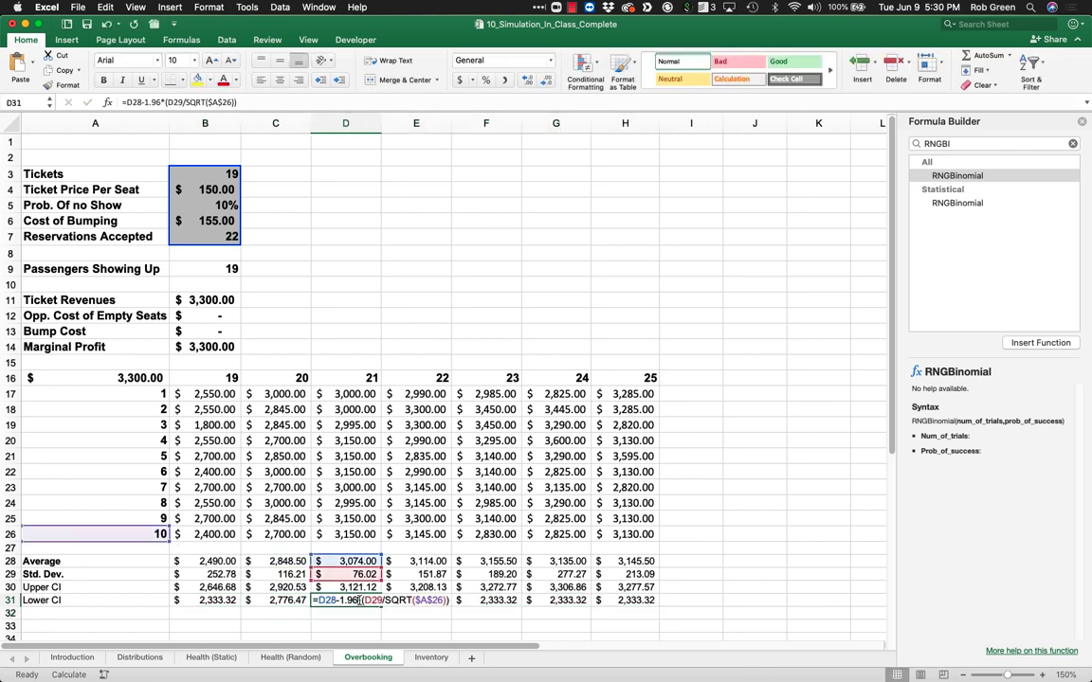
{"action": "key", "text": "Return"}
{"action": "double_click", "coordinate": [431, 601]}
{"action": "key", "text": "Return"}
{"action": "double_click", "coordinate": [490, 601]}
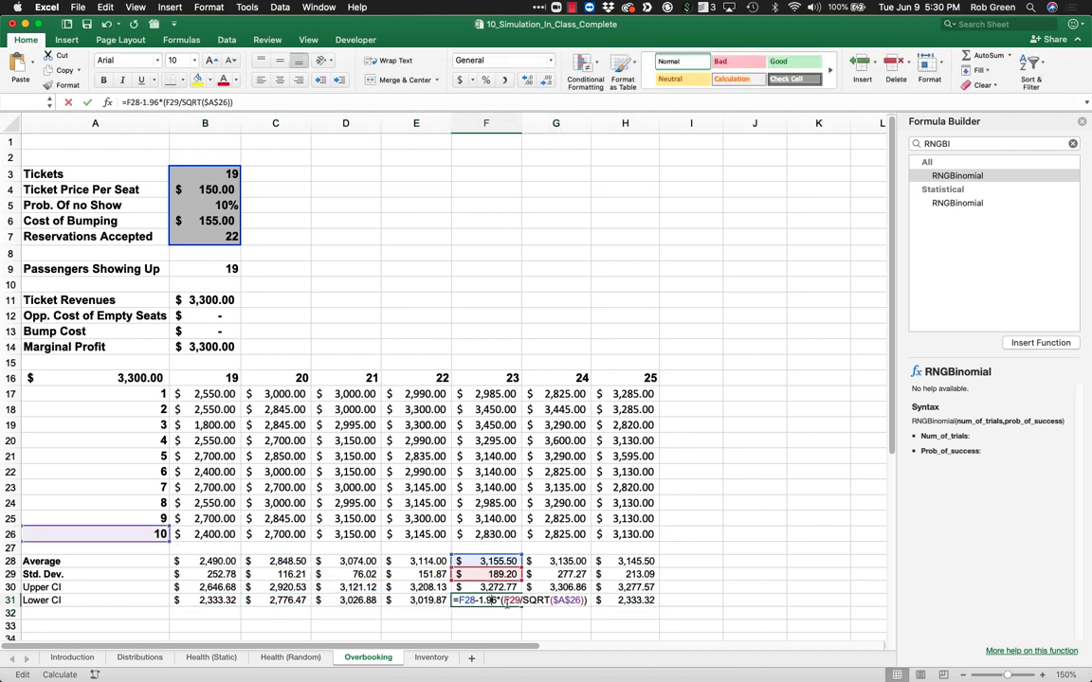
{"action": "key", "text": "Return"}
{"action": "double_click", "coordinate": [559, 601]}
{"action": "key", "text": "Return"}
{"action": "left_click", "coordinate": [628, 601]}
{"action": "double_click", "coordinate": [628, 601]}
{"action": "key", "text": "Return"}
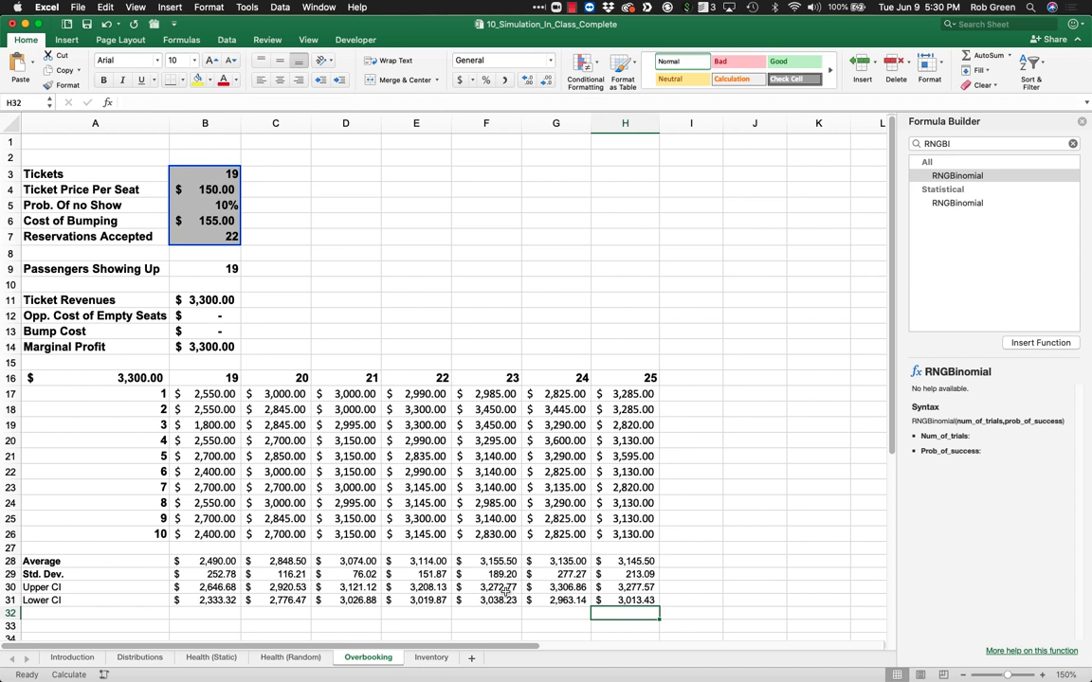
Compare the confidence intervals in rows 30 and 31 for the 22, 23 and 25 reservation levels
{"action": "left_click_drag", "start_coordinate": [502, 587], "coordinate": [493, 600]}
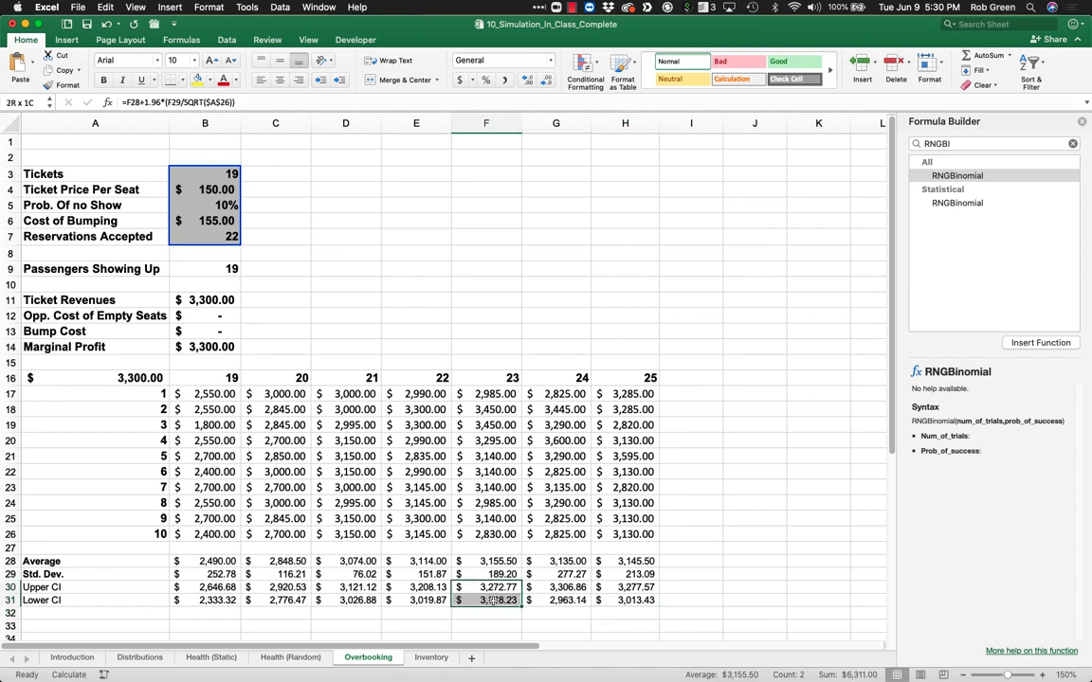
{"action": "left_click_drag", "start_coordinate": [633, 588], "coordinate": [643, 603]}
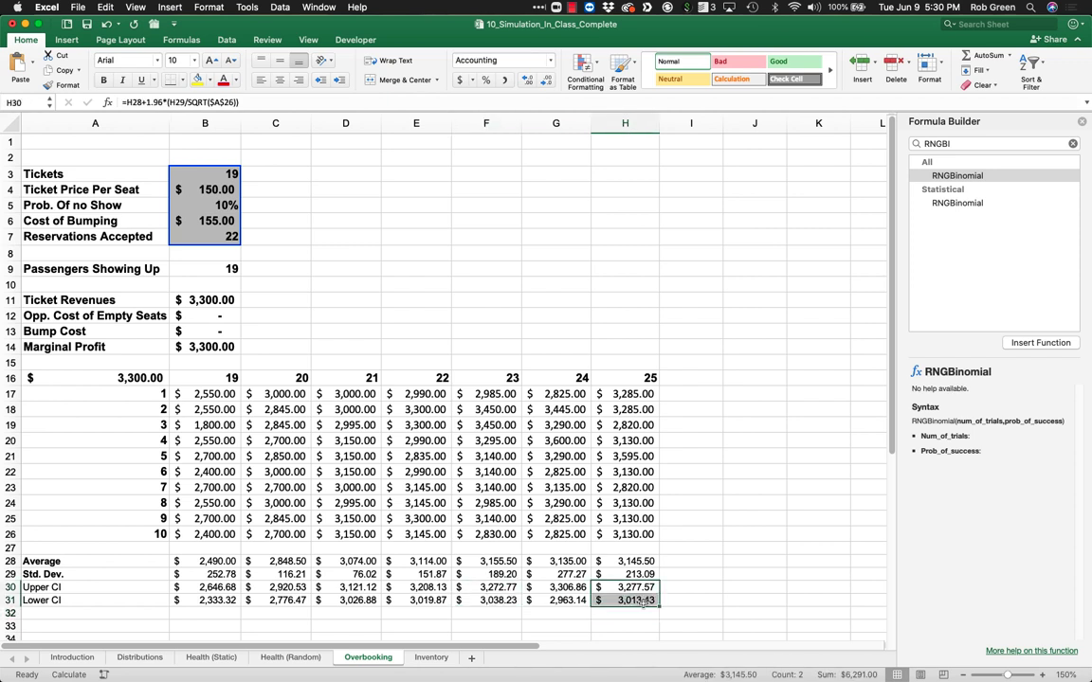
{"action": "left_click_drag", "start_coordinate": [417, 588], "coordinate": [488, 600]}
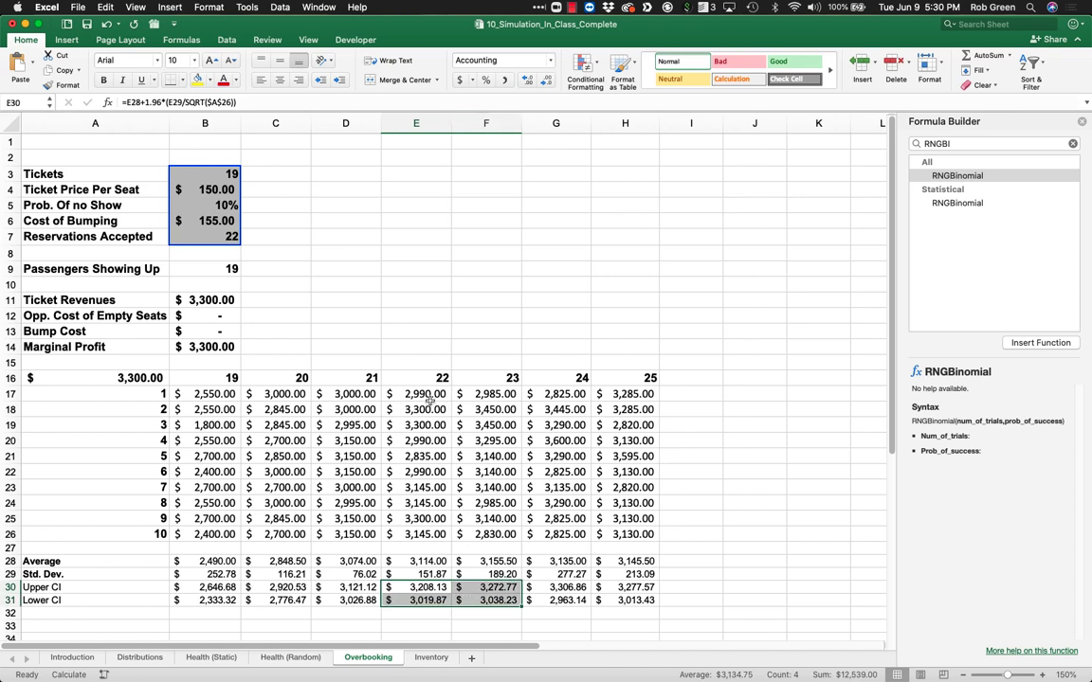
{"action": "left_click", "coordinate": [462, 316]}
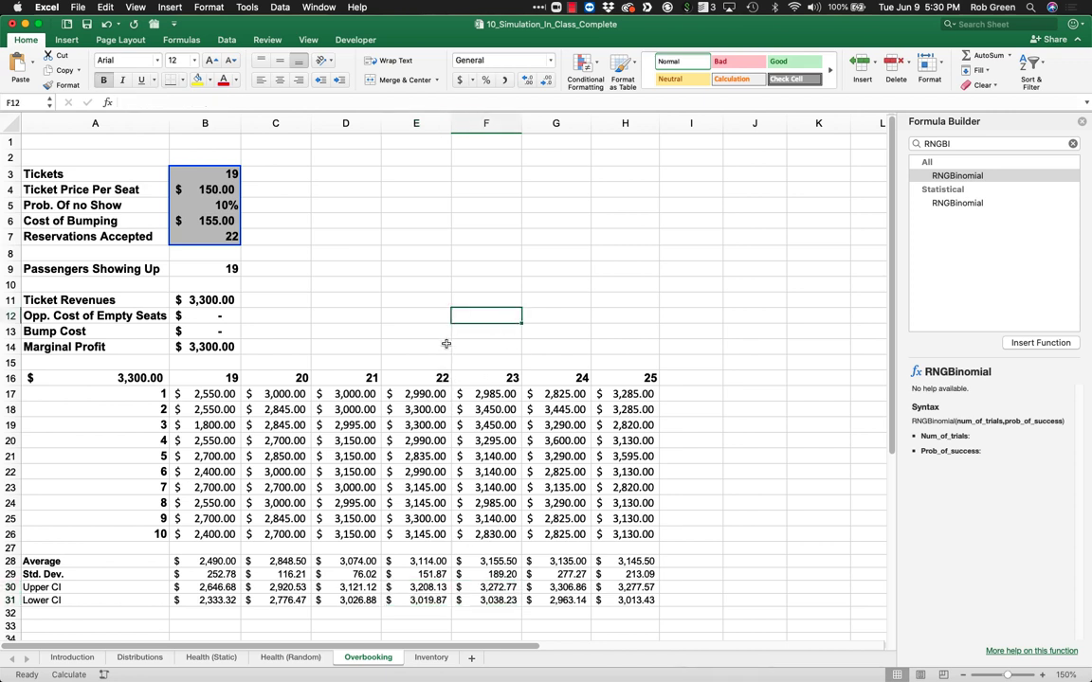
Make the Upper CI and Lower CI labels in A30:A31 bold
{"action": "left_click_drag", "start_coordinate": [140, 588], "coordinate": [137, 604]}
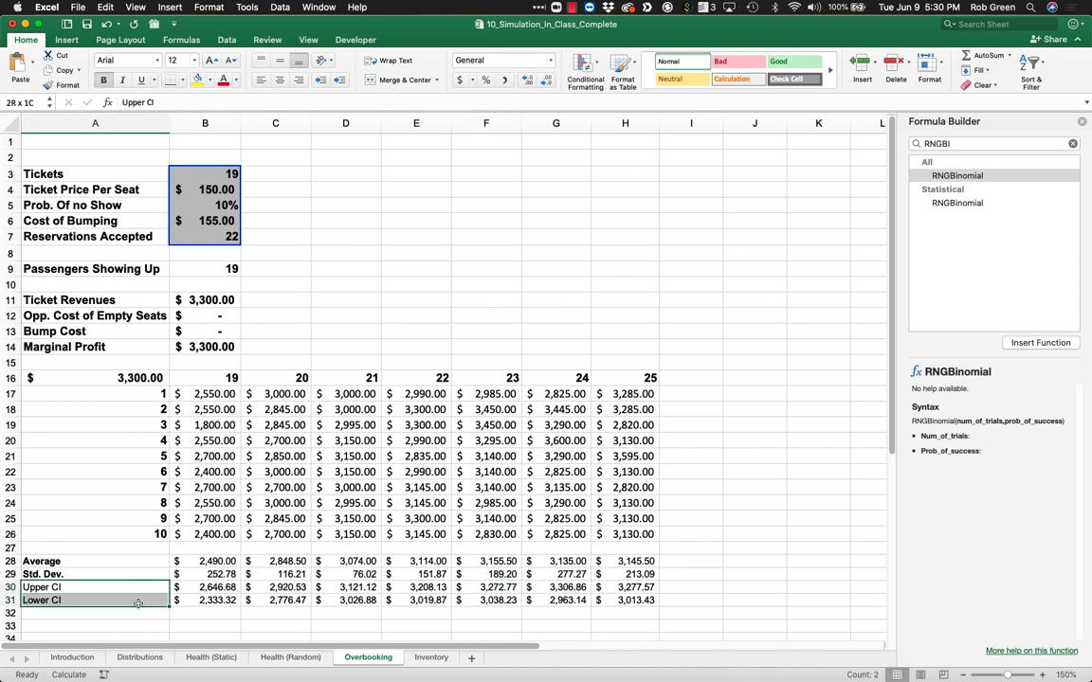
{"action": "left_click", "coordinate": [390, 313]}
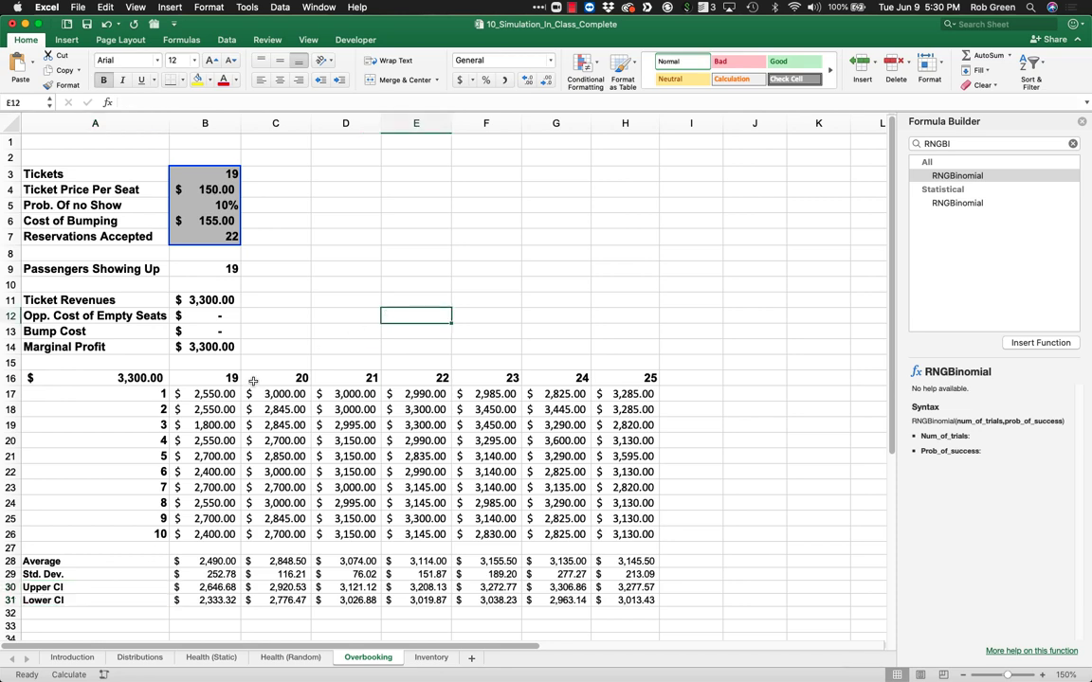
Review the layout of the simulation data table A16:H26, with reservation levels across row 16 and trial numbers down column A
{"action": "mouse_move", "coordinate": [142, 380]}
{"action": "left_mouse_down"}
{"action": "mouse_move", "coordinate": [417, 493]}
{"action": "mouse_move", "coordinate": [629, 536]}
{"action": "left_mouse_up"}
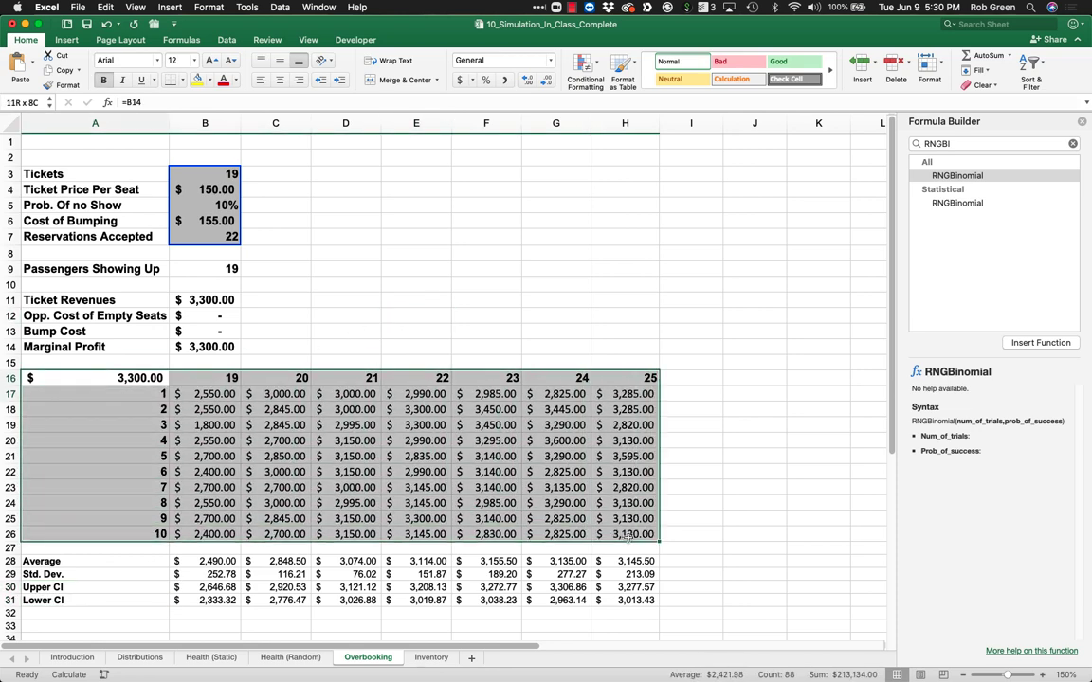
{"action": "left_click_drag", "start_coordinate": [201, 378], "coordinate": [602, 383]}
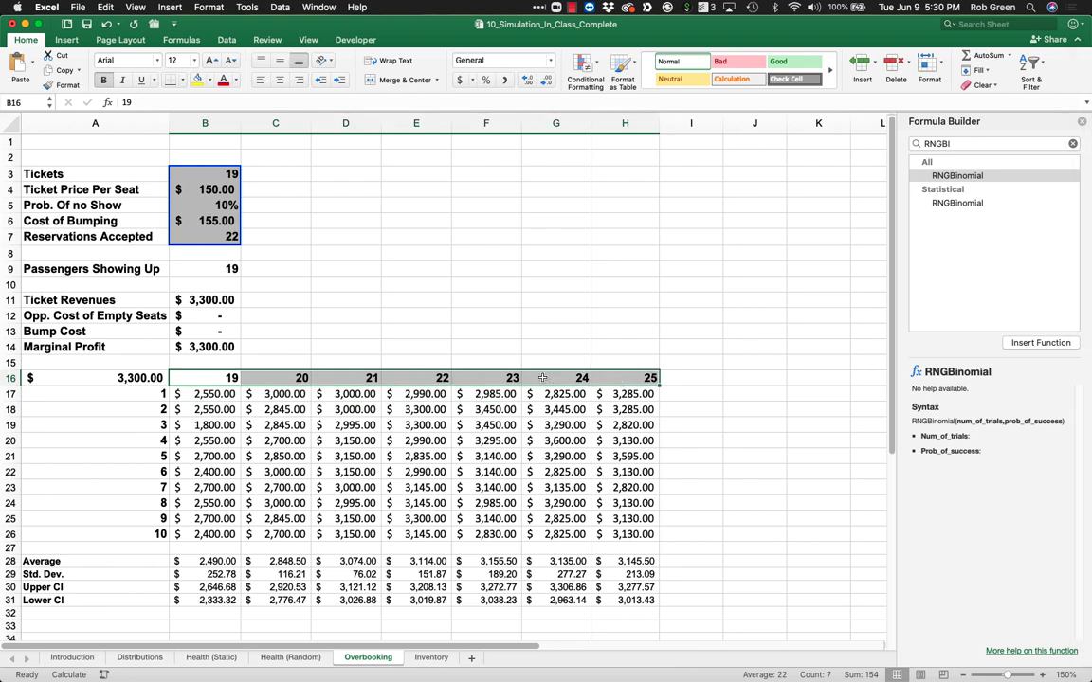
{"action": "left_click", "coordinate": [201, 379]}
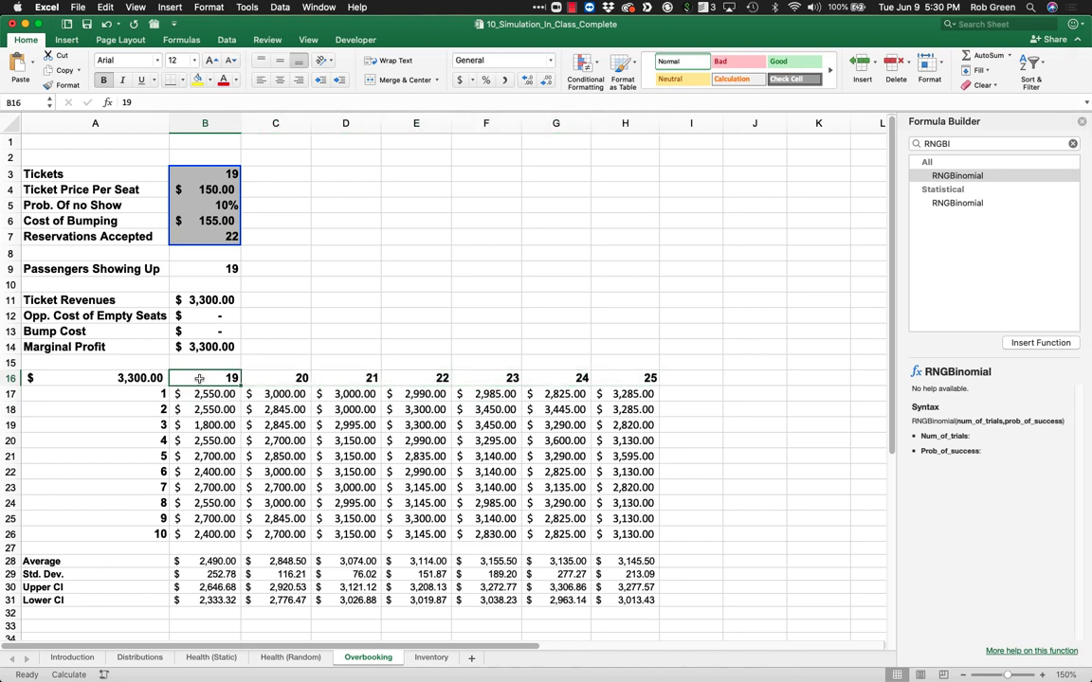
{"action": "left_click_drag", "start_coordinate": [132, 393], "coordinate": [127, 533]}
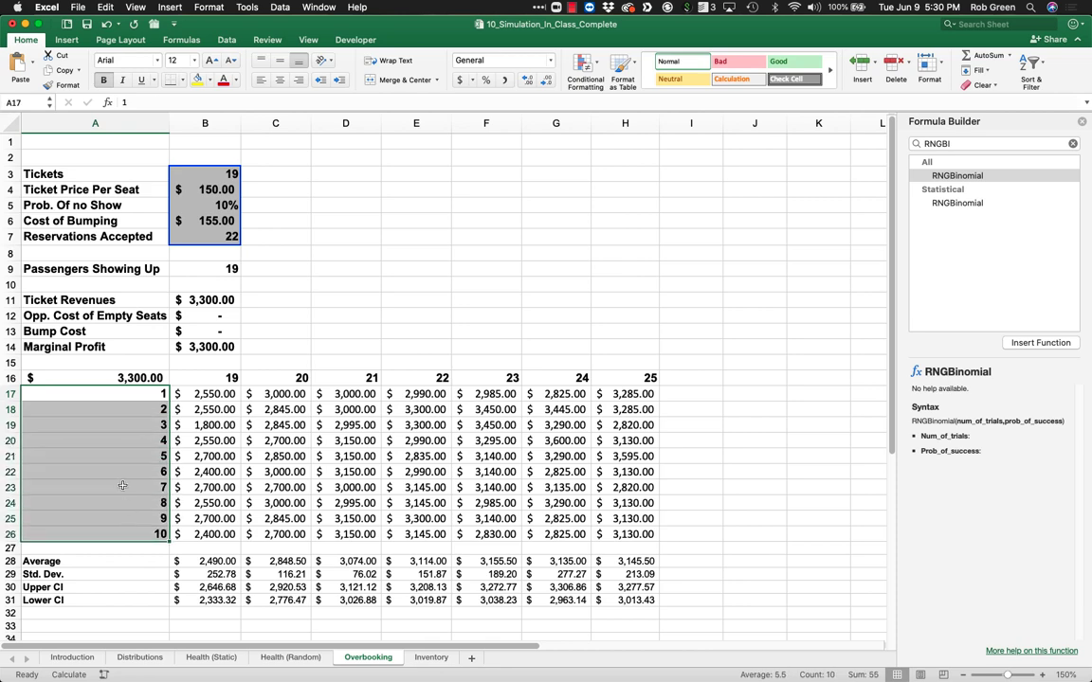
{"action": "left_click", "coordinate": [312, 356]}
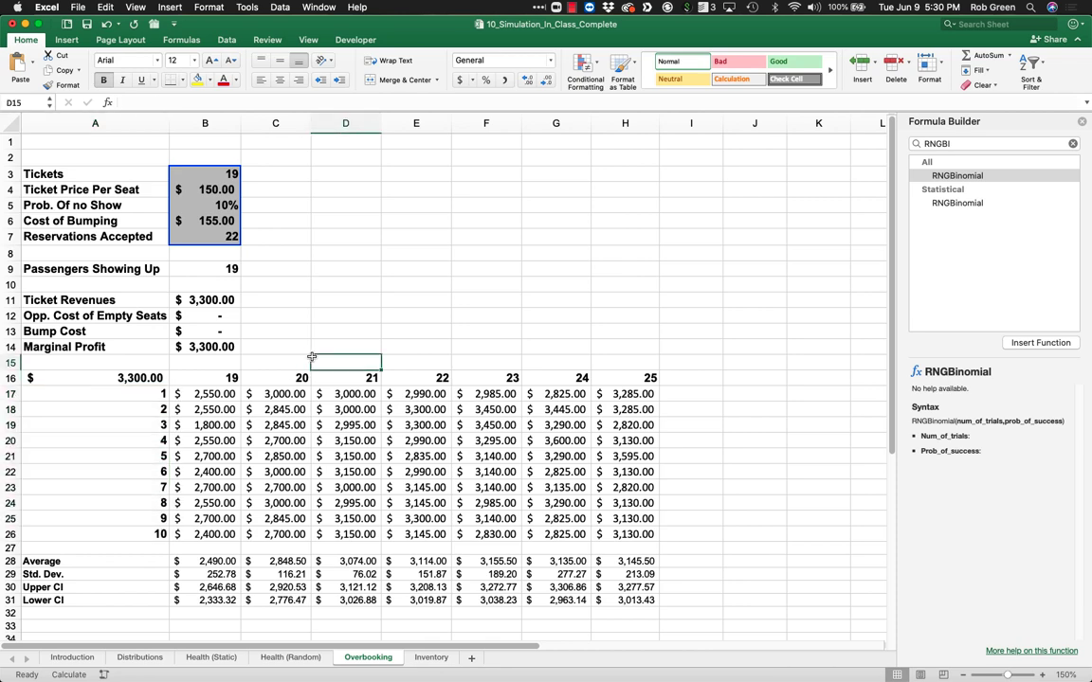
{"action": "left_click_drag", "start_coordinate": [321, 299], "coordinate": [588, 320]}
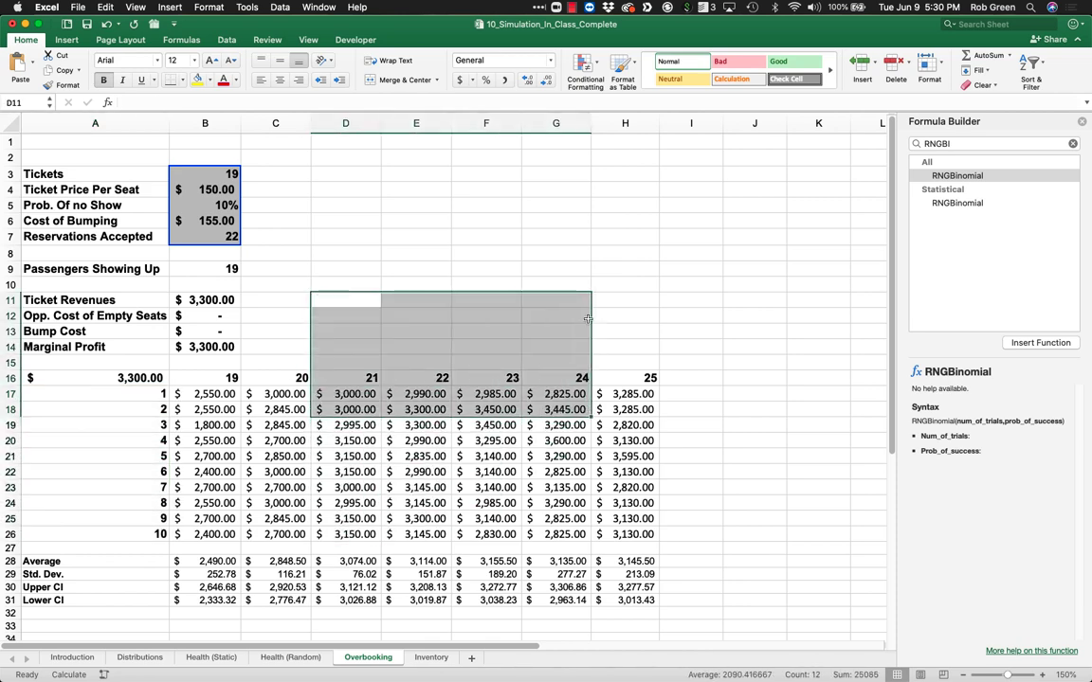
{"action": "left_click", "coordinate": [550, 252]}
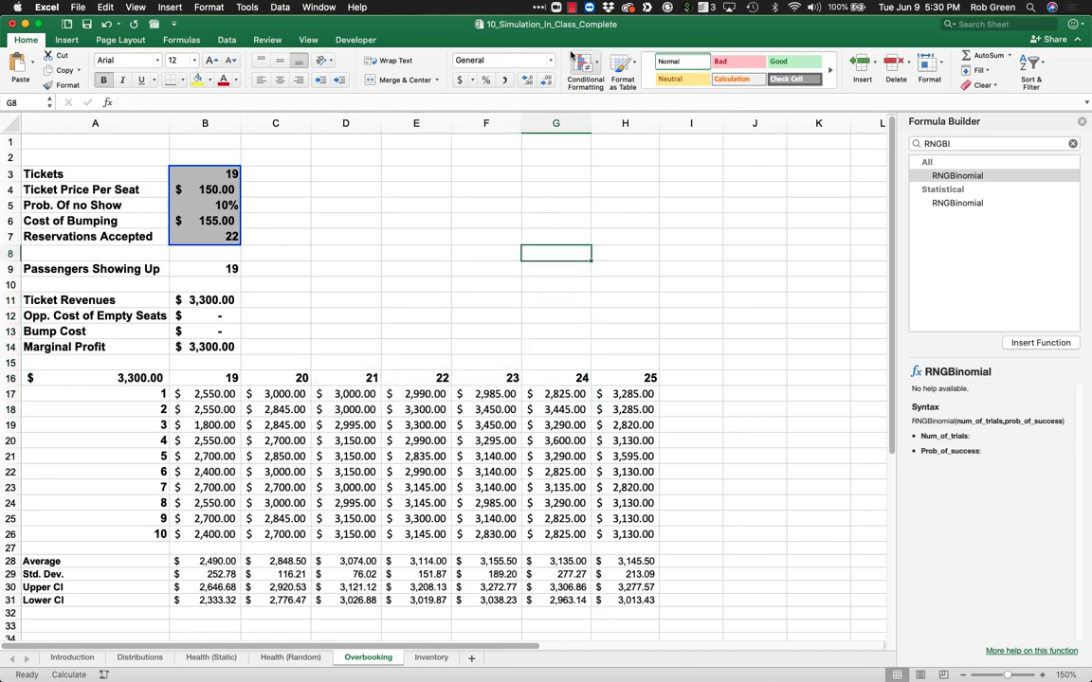